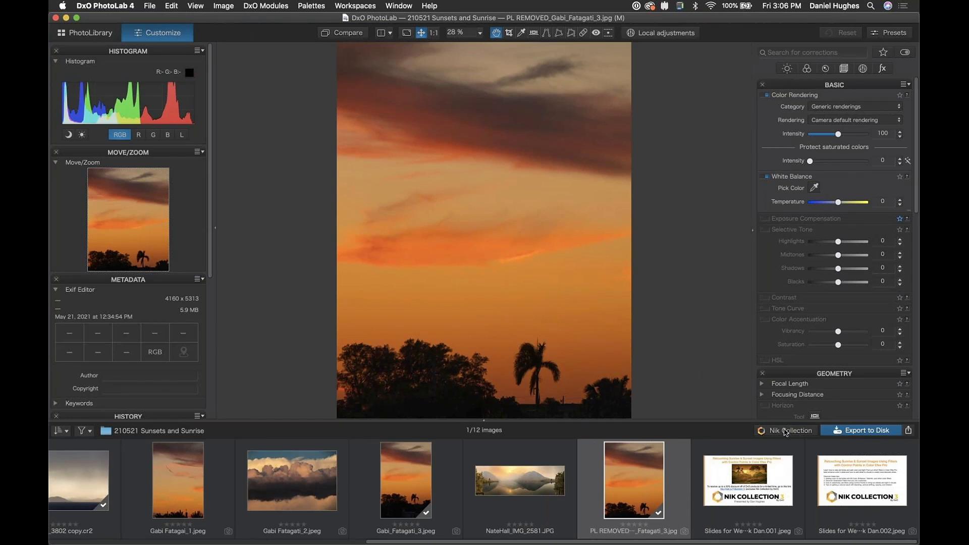
- Open the selected sunset photo in Color Efex Pro 4 from the Nik Collection
click(786, 433)
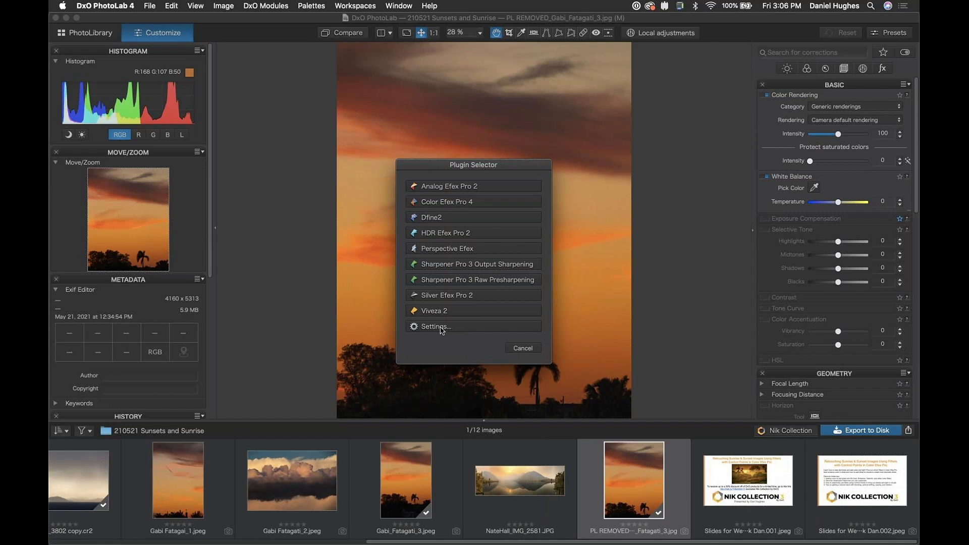
click(436, 203)
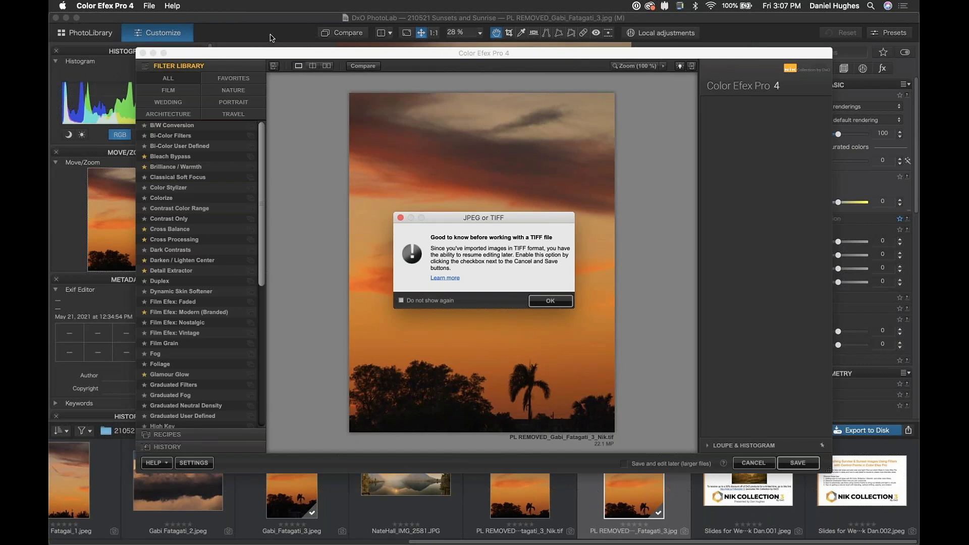
- Dismiss the JPEG or TIFF notice and enlarge the Color Efex Pro 4 window to fill the screen
drag(171, 52, 84, 17)
drag(440, 217, 456, 157)
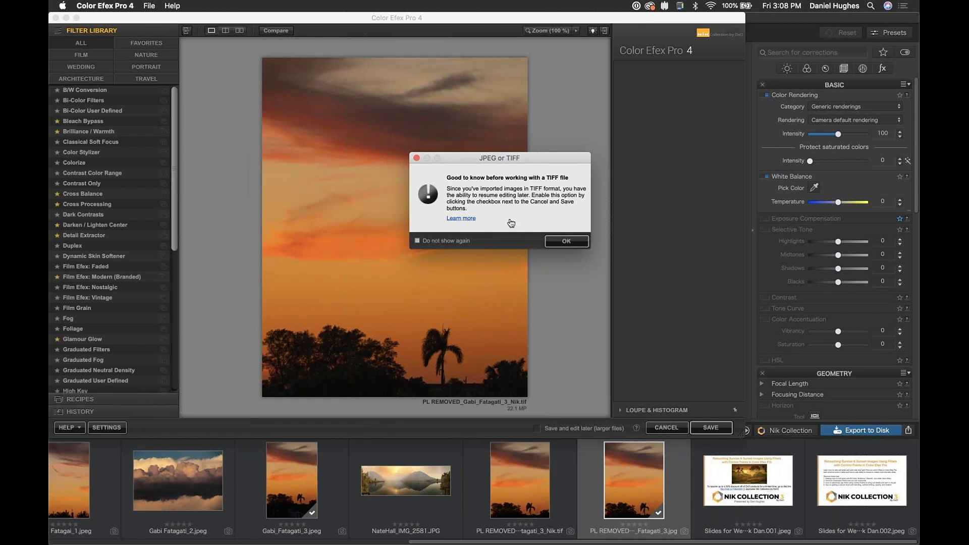
drag(458, 161, 440, 157)
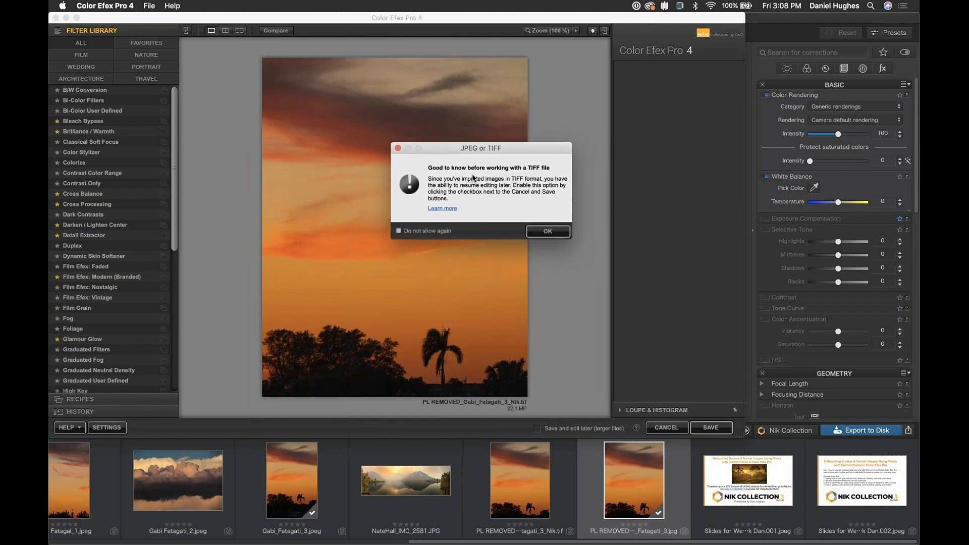
click(544, 233)
drag(439, 155, 434, 171)
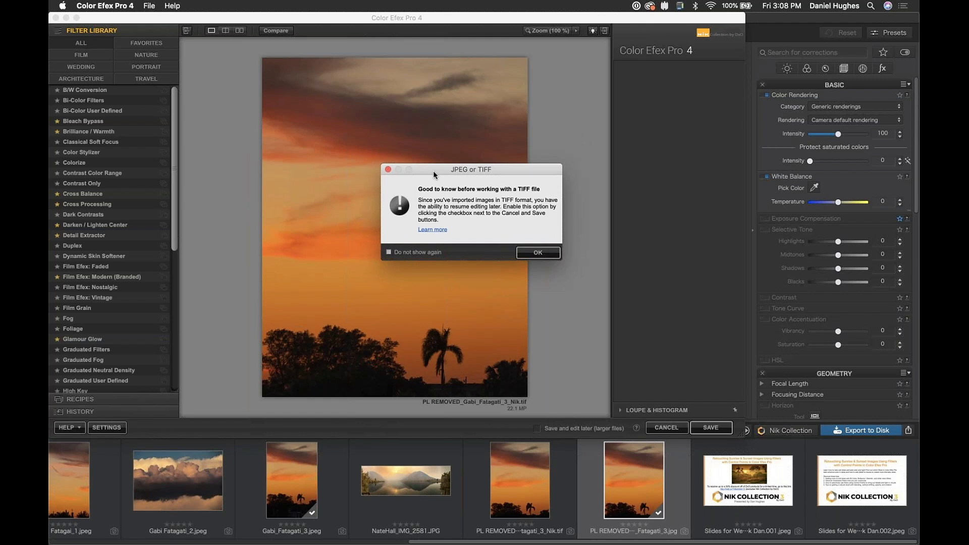
drag(434, 175, 443, 179)
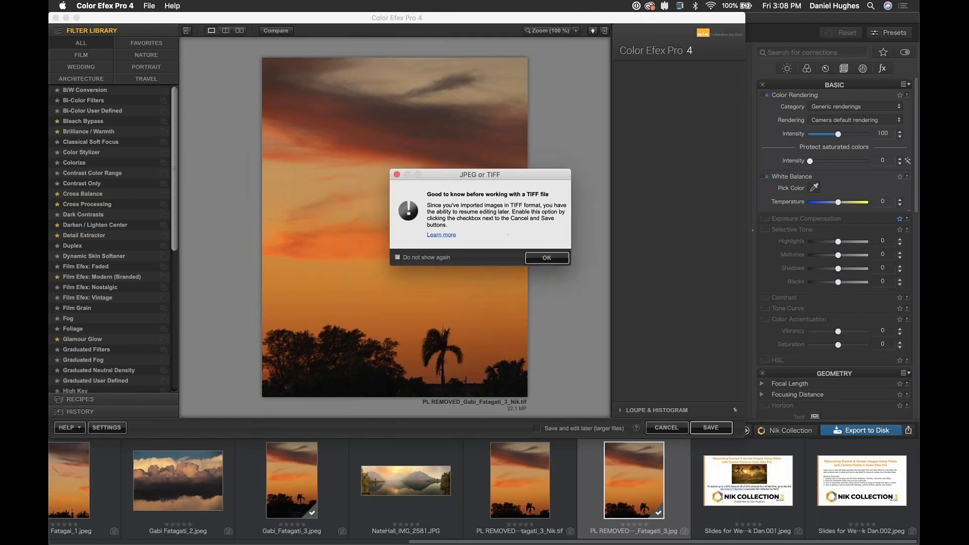
click(538, 259)
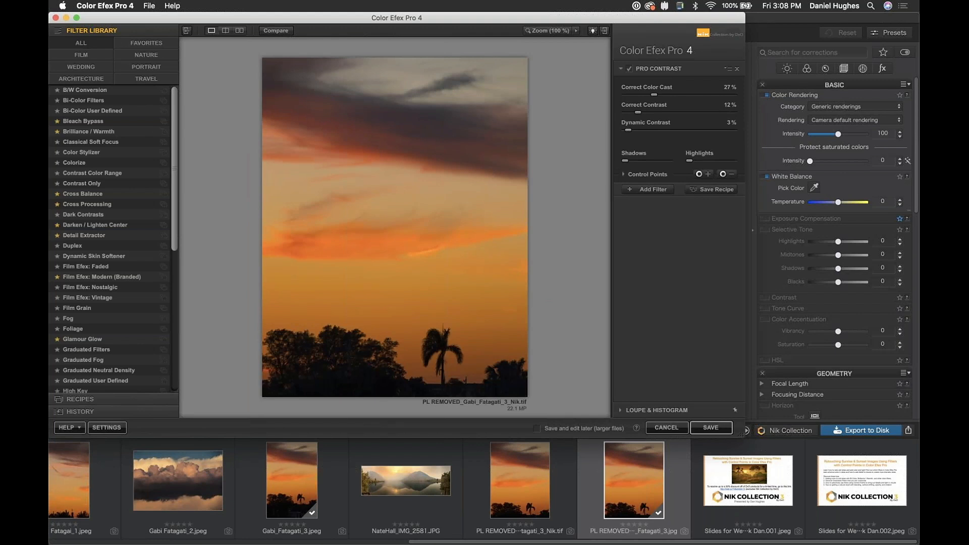
drag(741, 433, 919, 544)
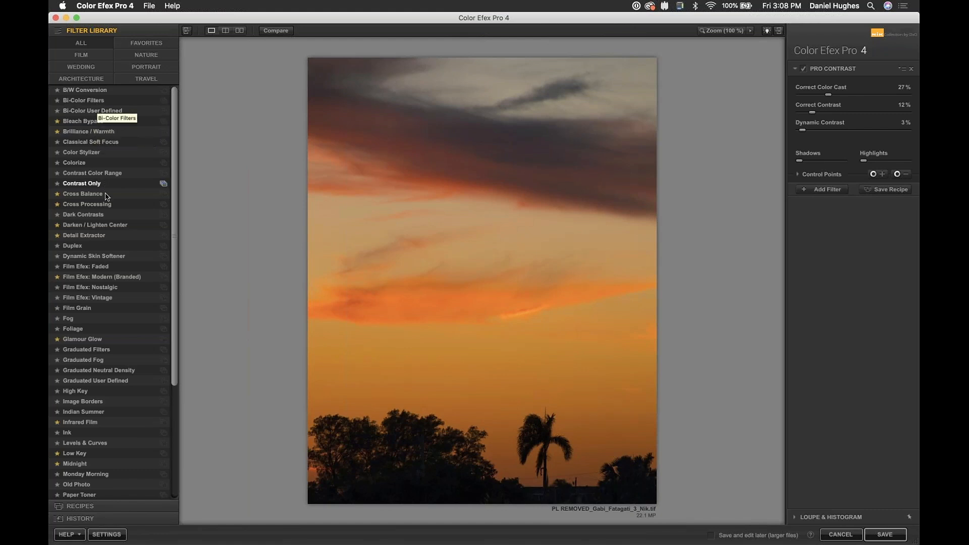
- Look through the full filter library and its Film and Wedding categories, then show all filters again
scroll(169, 232, down, 5)
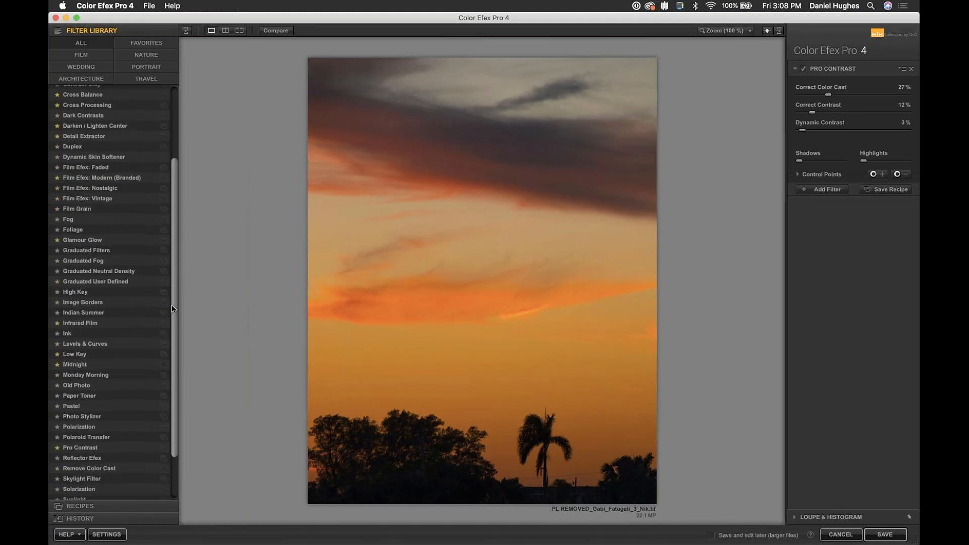
scroll(159, 242, up, 5)
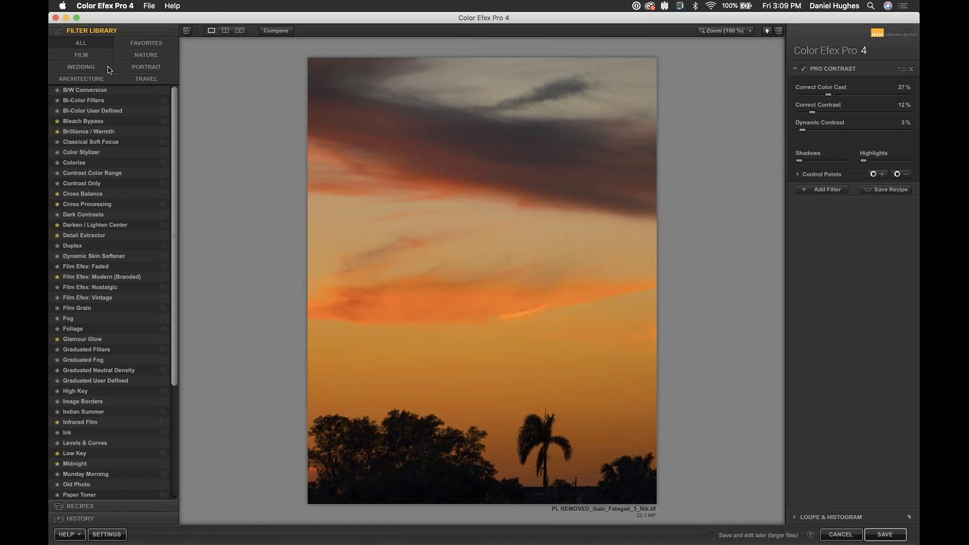
click(84, 58)
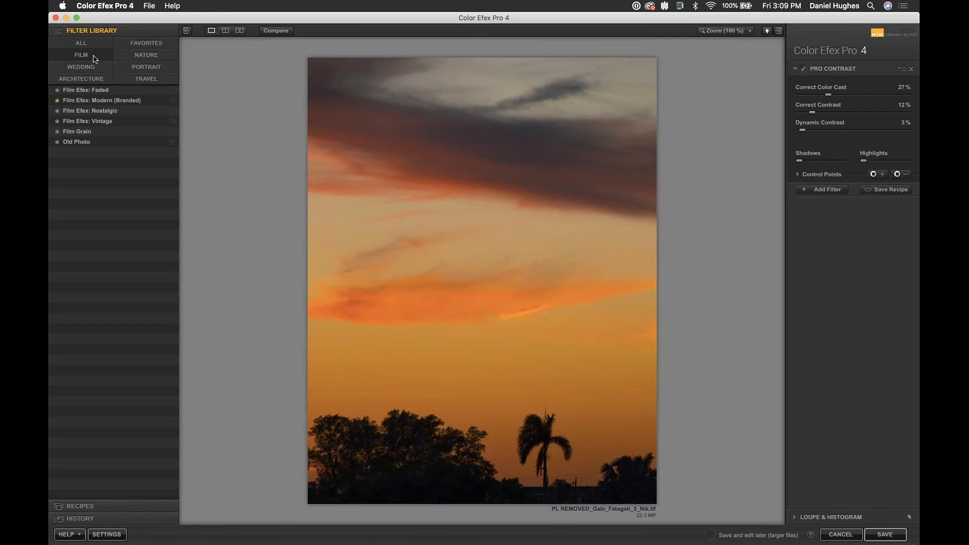
click(100, 71)
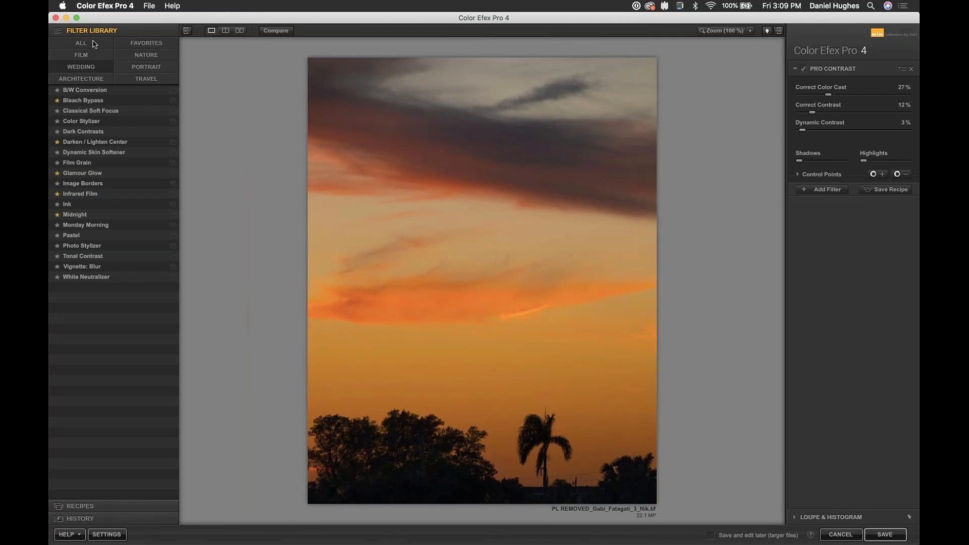
click(92, 44)
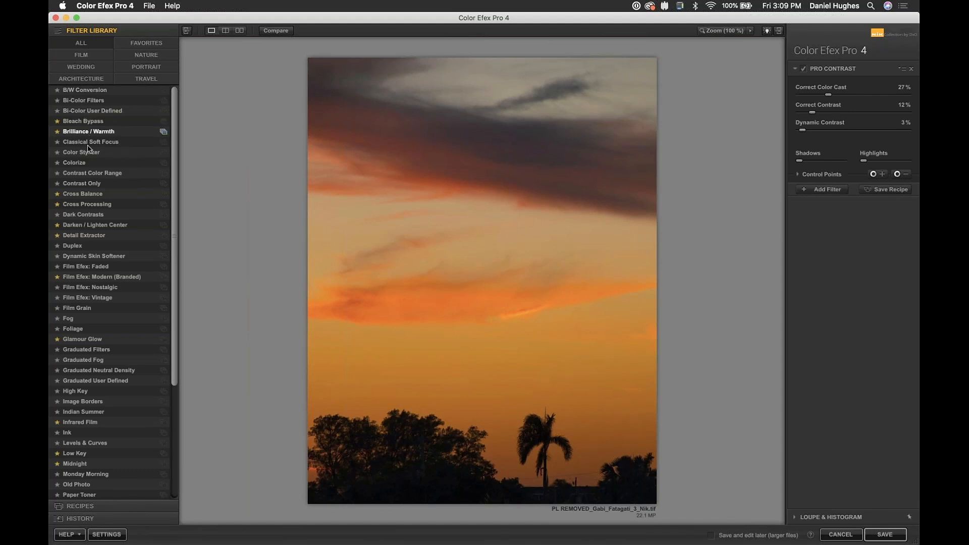
- Apply the Cross Balance filter with Tungsten To Daylight (2) and compare the photo with the effect off and on
click(73, 196)
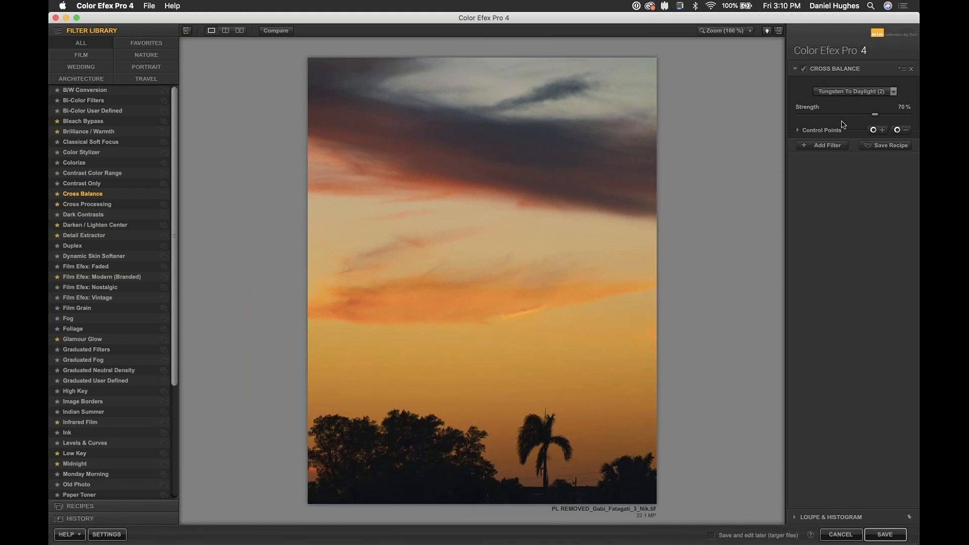
click(894, 91)
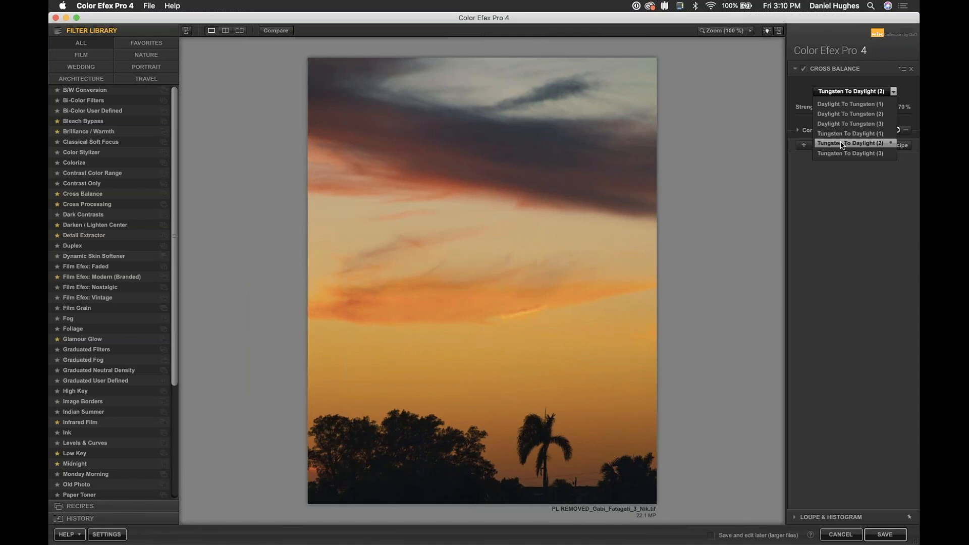
click(842, 145)
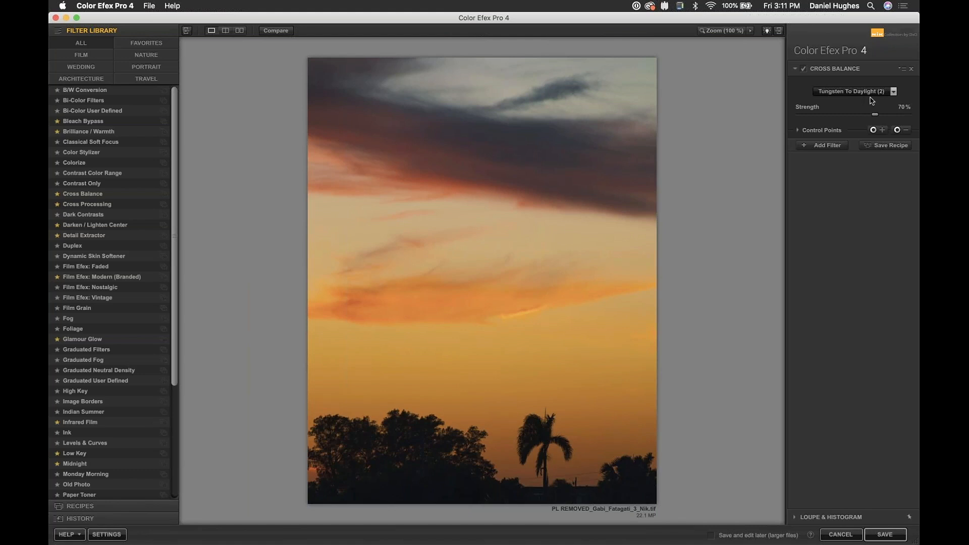
click(803, 69)
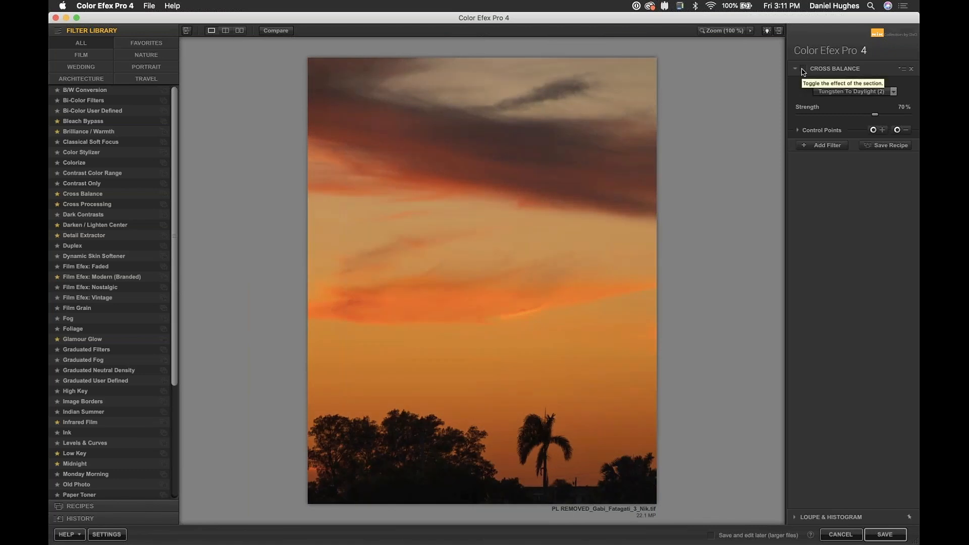
click(803, 70)
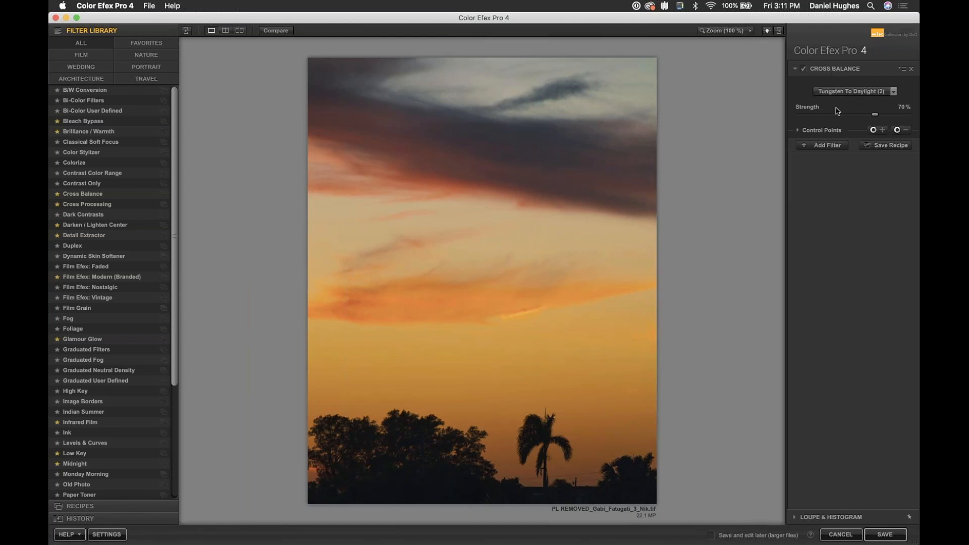
- Set the Cross Balance strength to 100% and place a negative control point beside the palm tree, enlarging its area
drag(875, 117, 909, 118)
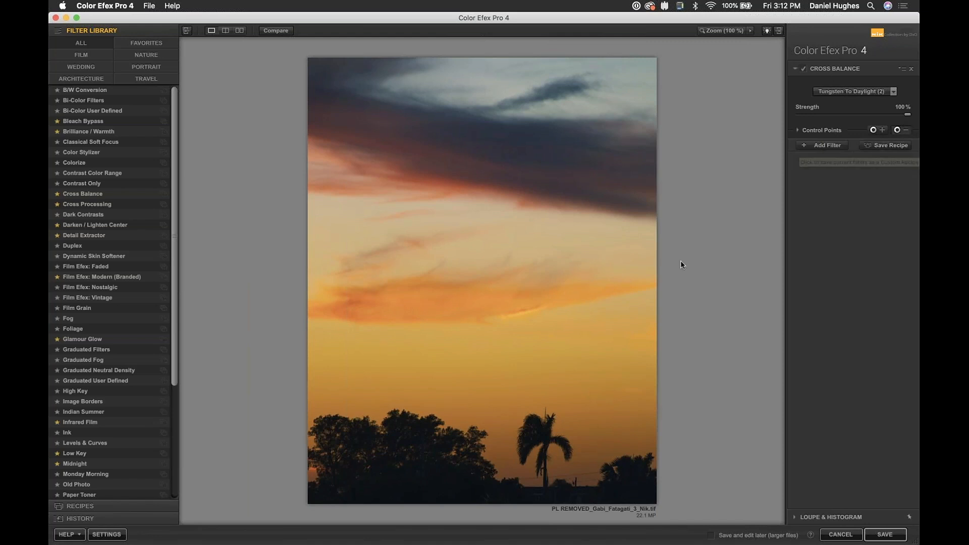
click(570, 423)
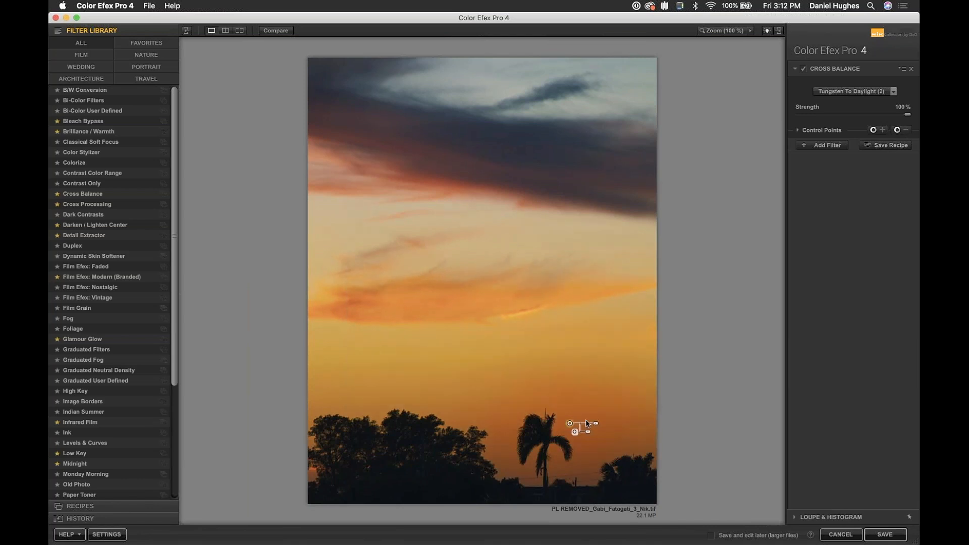
drag(595, 424, 633, 421)
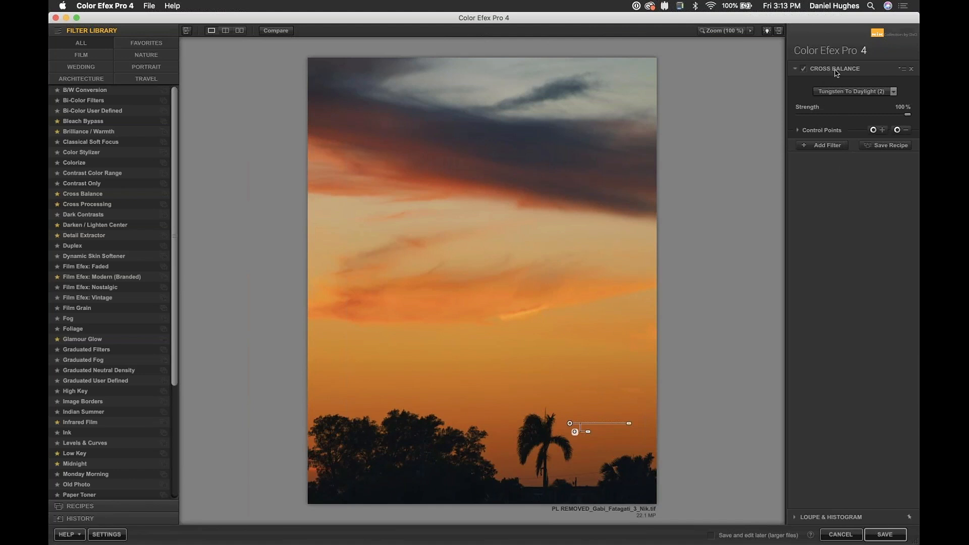
- Compare the photo with and without the Cross Balance filter, leaving the effect enabled
click(803, 69)
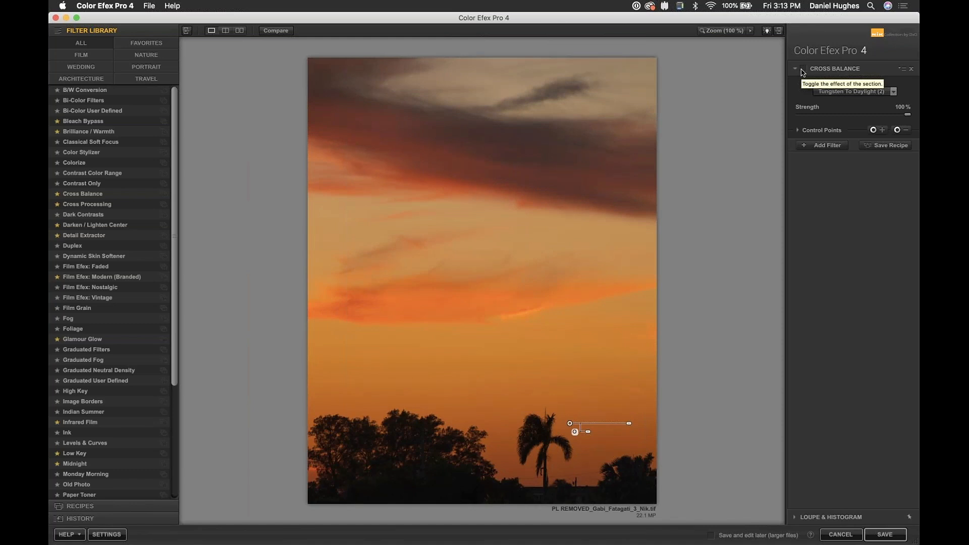
click(803, 70)
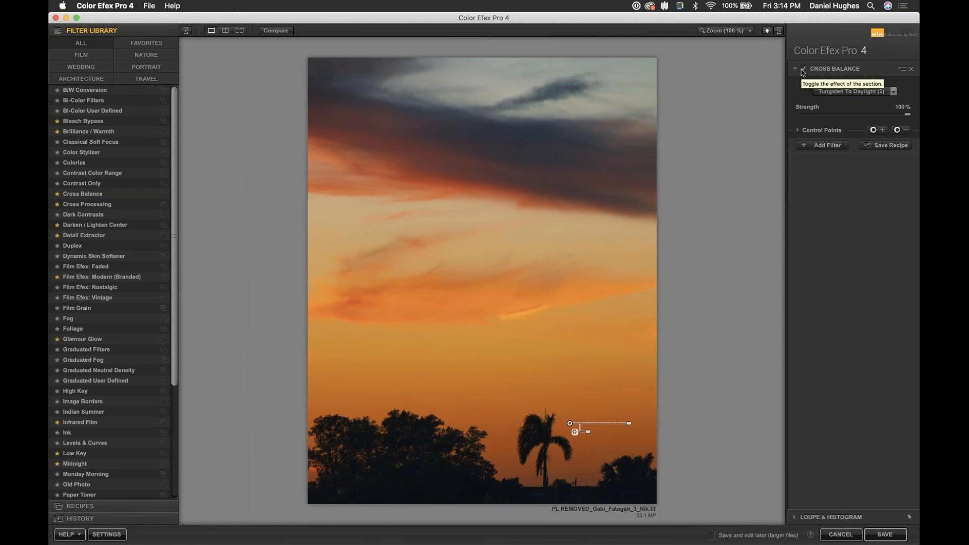
click(803, 71)
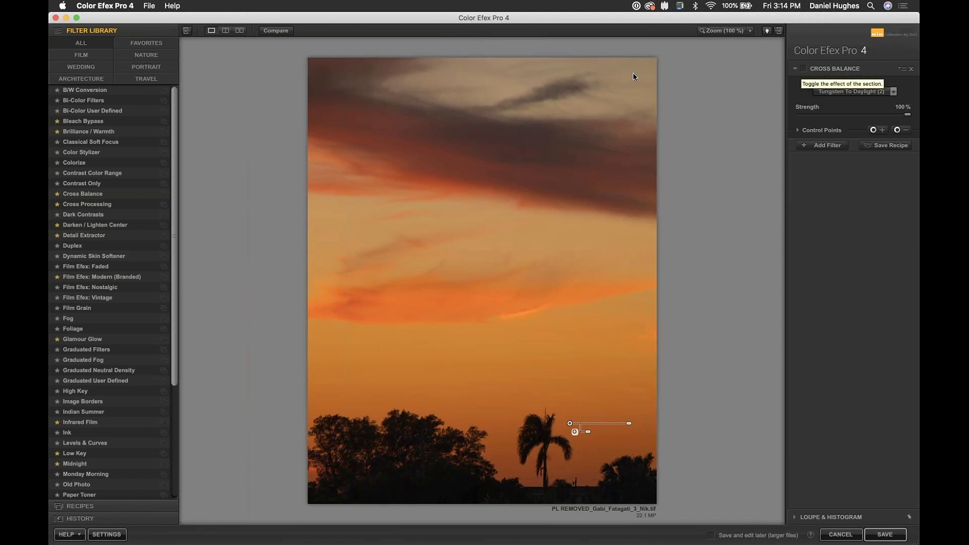
click(803, 69)
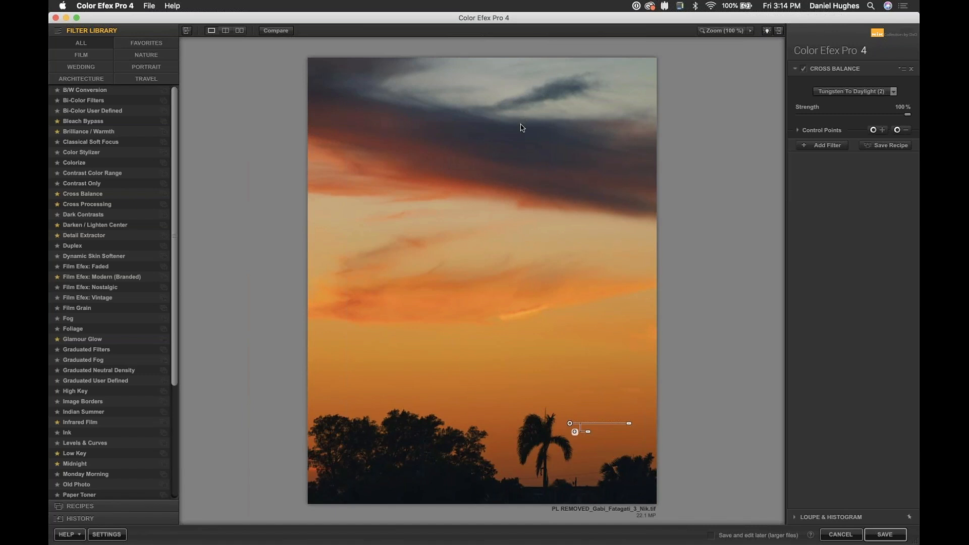
- Add Graduated Filters as a second filter on top of Cross Balance
click(816, 147)
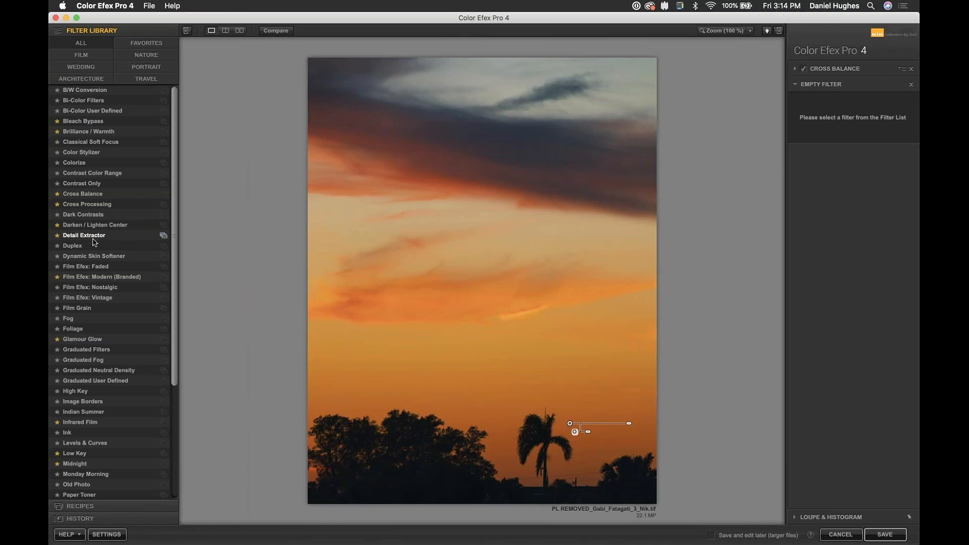
scroll(88, 302, down, 3)
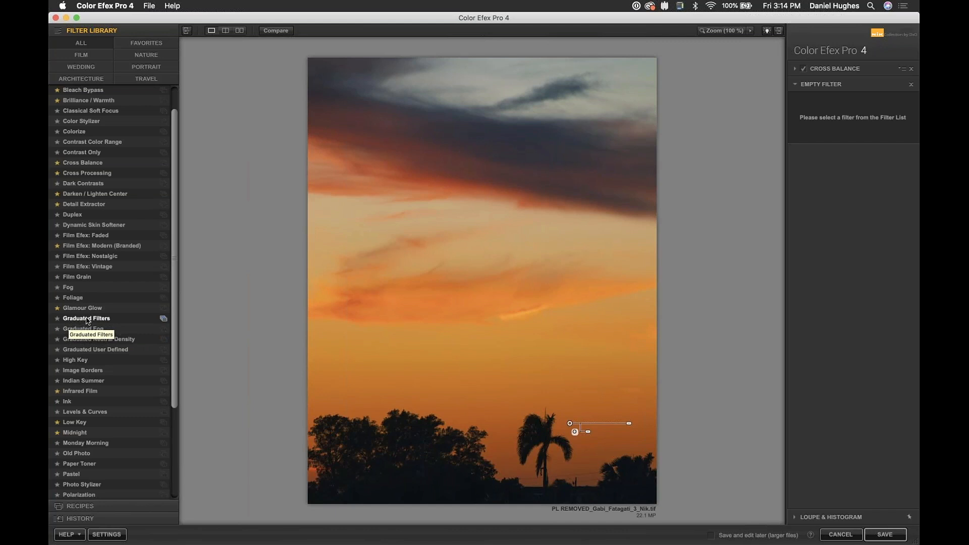
click(80, 320)
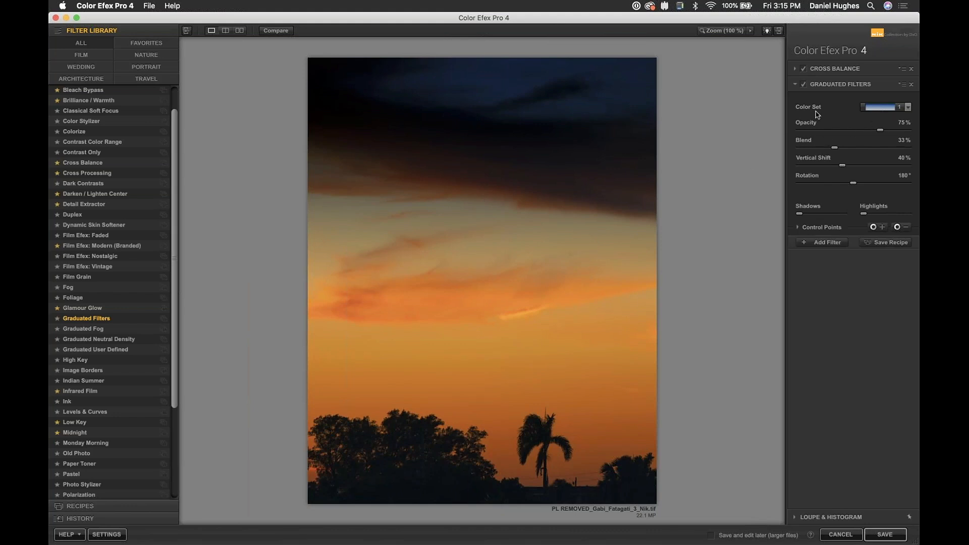
- Try the Orange 4 color set on the graduated filter, then choose Blue 1 again
click(903, 108)
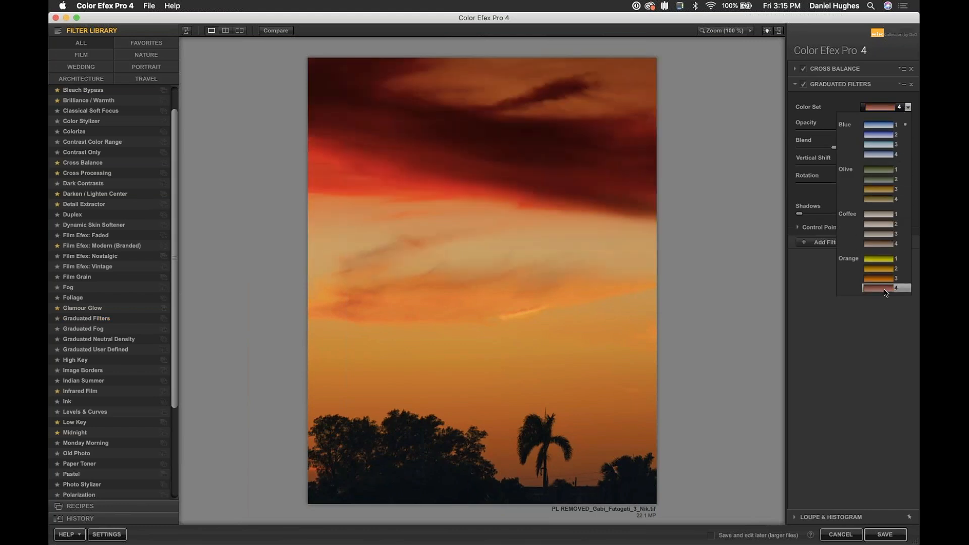
click(886, 290)
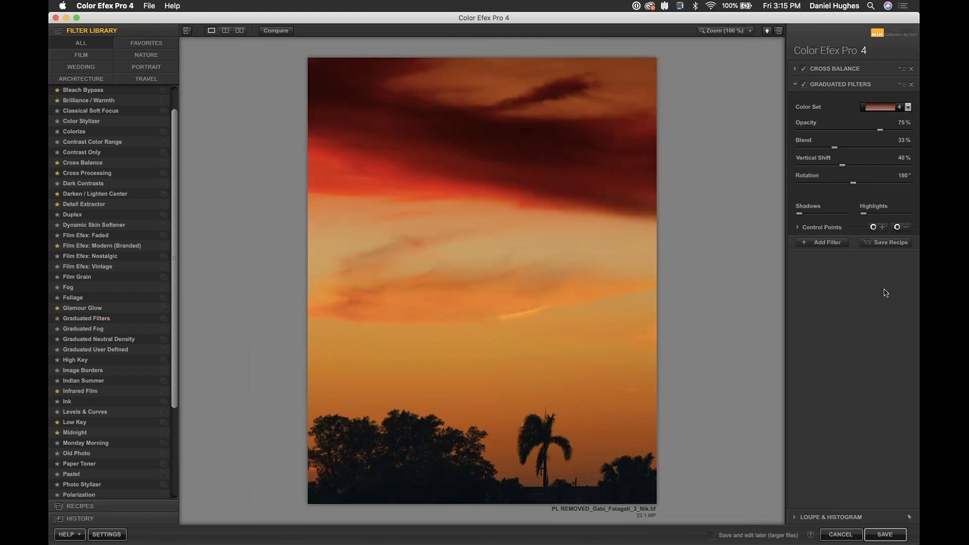
click(905, 107)
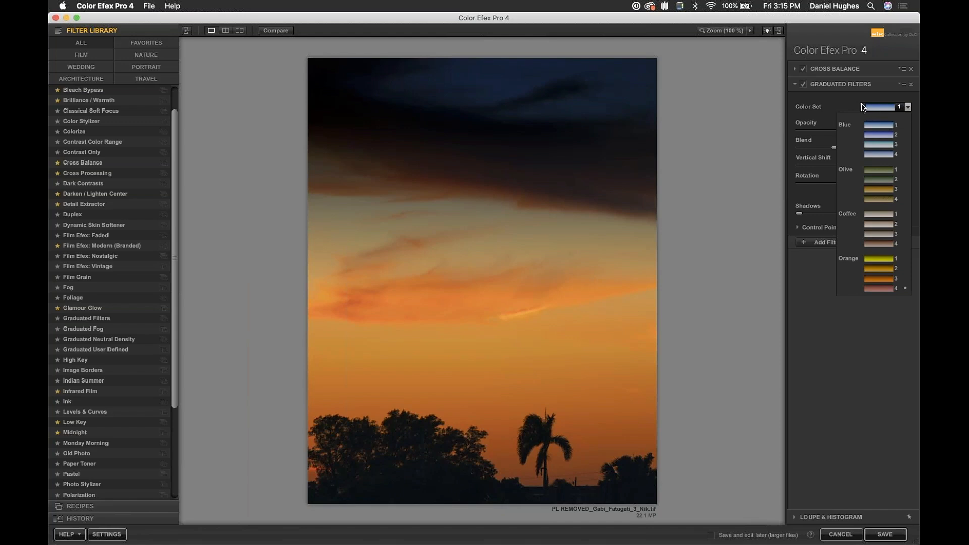
click(887, 107)
click(909, 108)
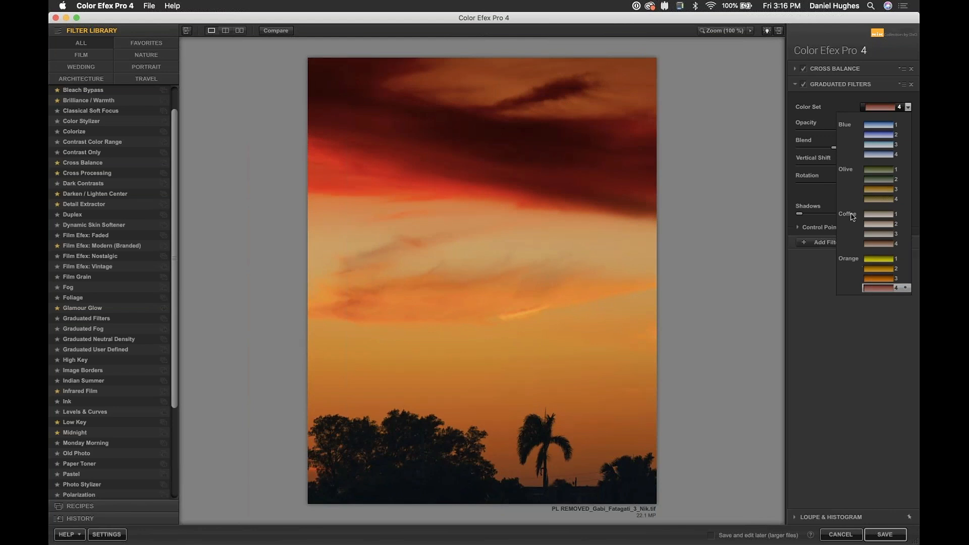
click(872, 127)
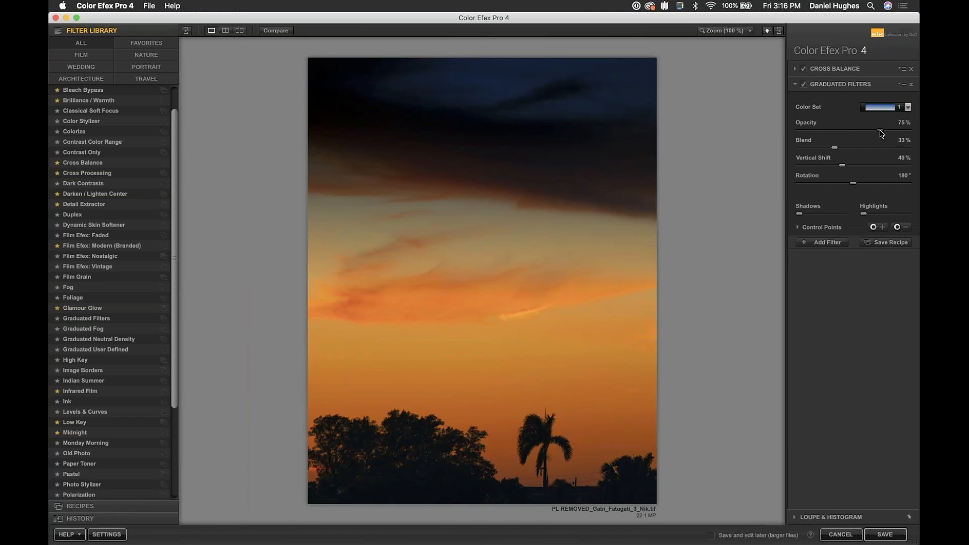
- Set the graduated filter's opacity to 100% and its blend to 0%
drag(881, 133, 918, 132)
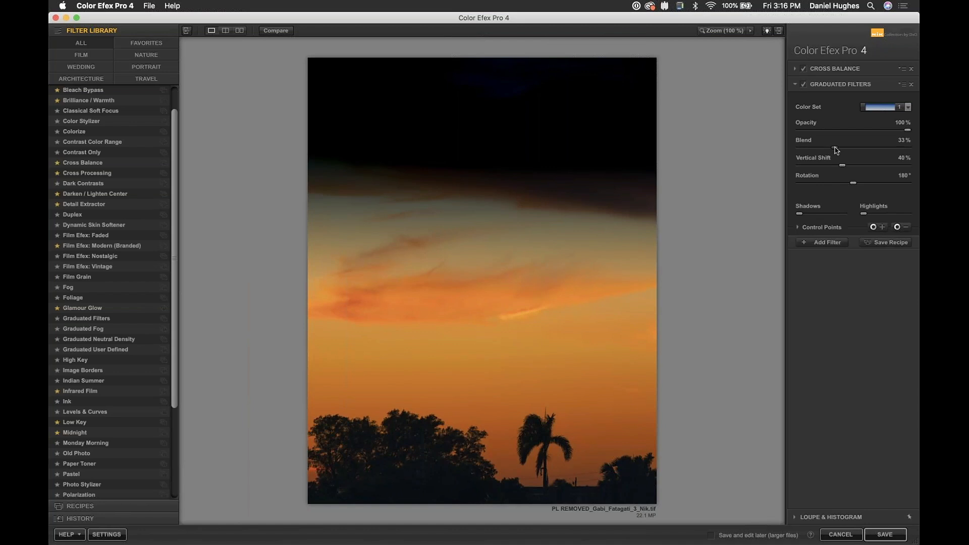
drag(835, 148, 786, 155)
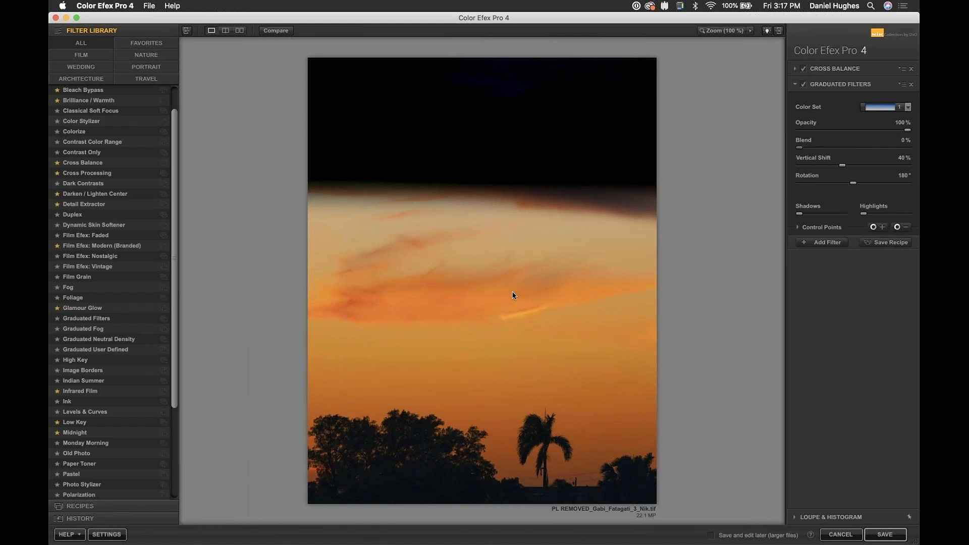
- Set the graduated filter's vertical shift to 39%, keeping opacity at 100% and blend at 0%
mouse_move(799, 148)
mouse_down()
mouse_move(885, 150)
mouse_move(785, 155)
mouse_up()
drag(717, 123, 919, 118)
mouse_move(845, 165)
mouse_down()
mouse_move(866, 165)
mouse_move(824, 168)
mouse_move(888, 158)
mouse_move(851, 162)
mouse_move(853, 172)
mouse_move(906, 175)
mouse_move(833, 171)
mouse_move(842, 172)
mouse_up()
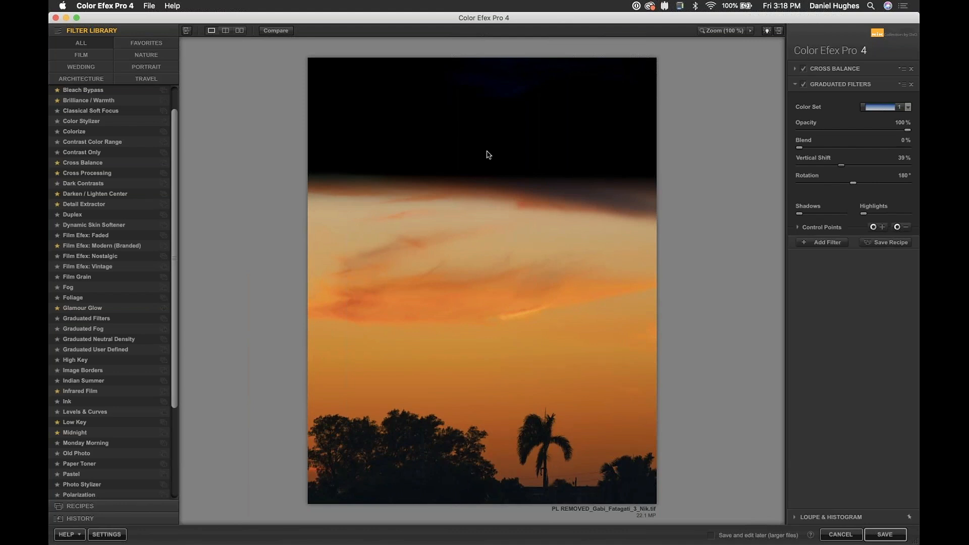
click(467, 82)
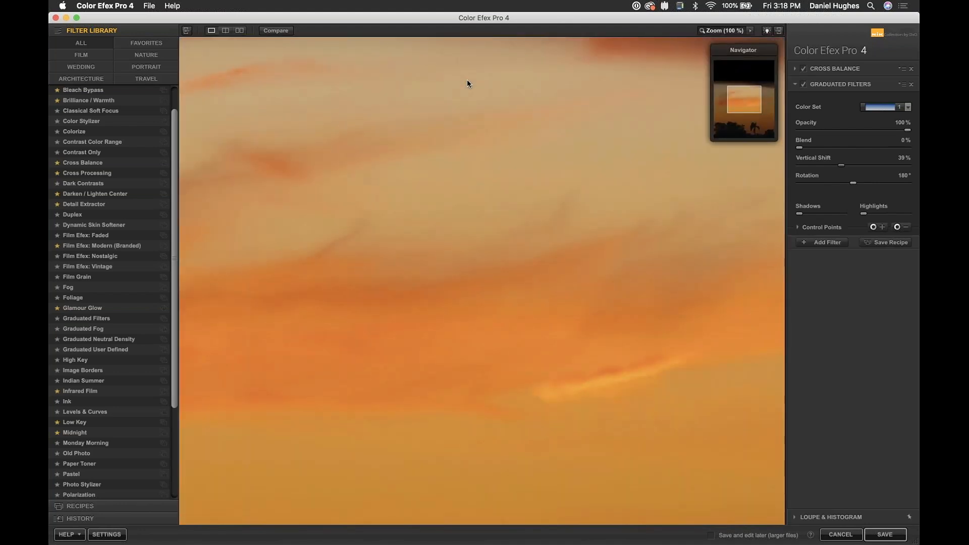
click(468, 81)
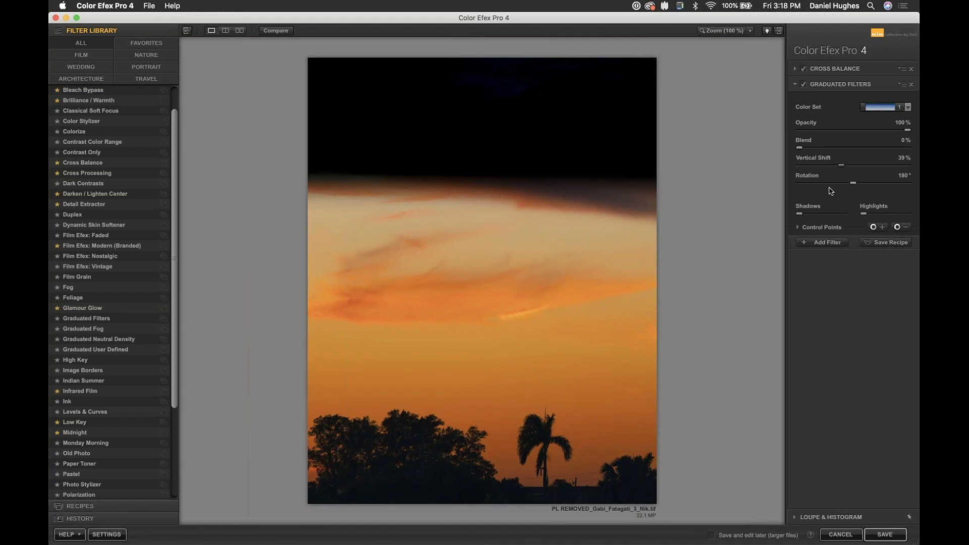
- Set the graduated filter's rotation to 360° and compare the photo with and without that filter
mouse_move(855, 186)
mouse_down()
mouse_move(792, 186)
mouse_move(854, 178)
mouse_up()
drag(855, 182, 917, 177)
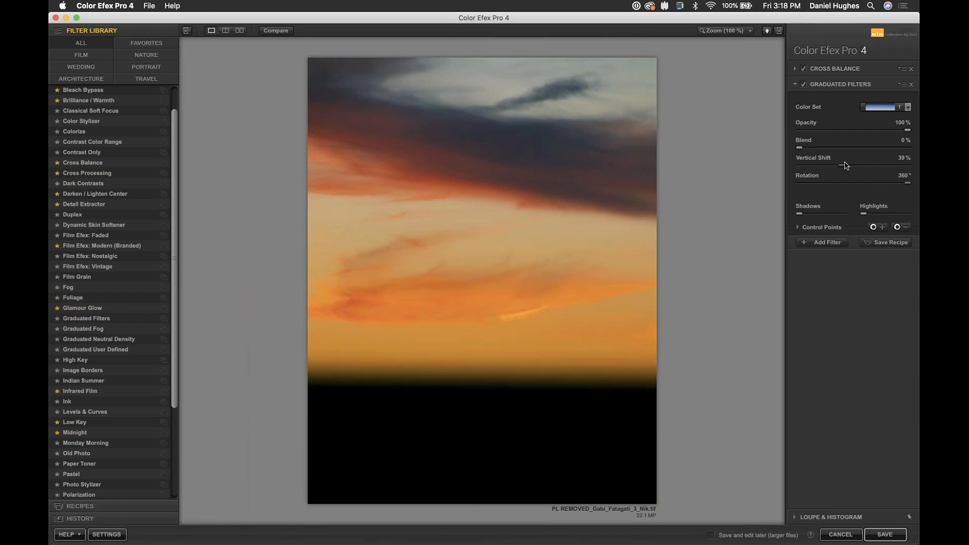
click(804, 85)
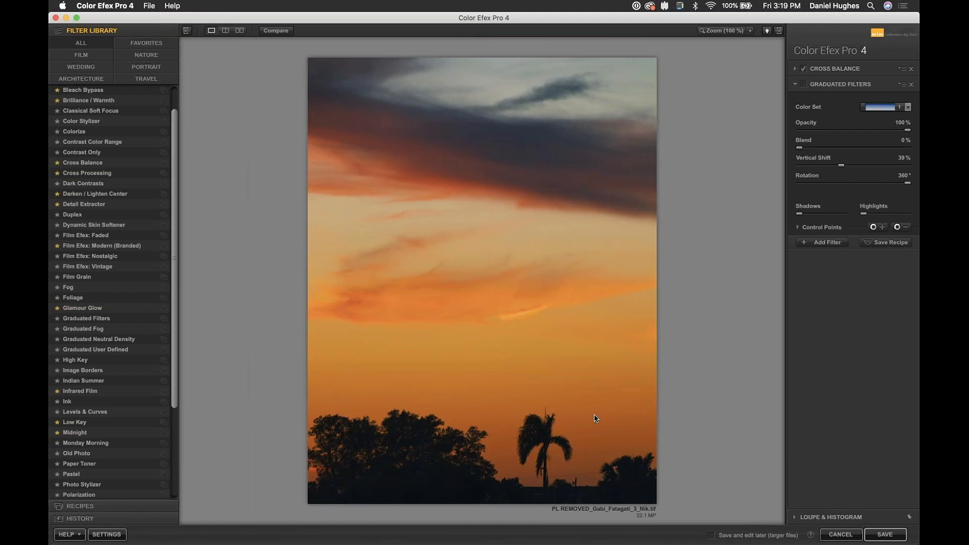
click(804, 84)
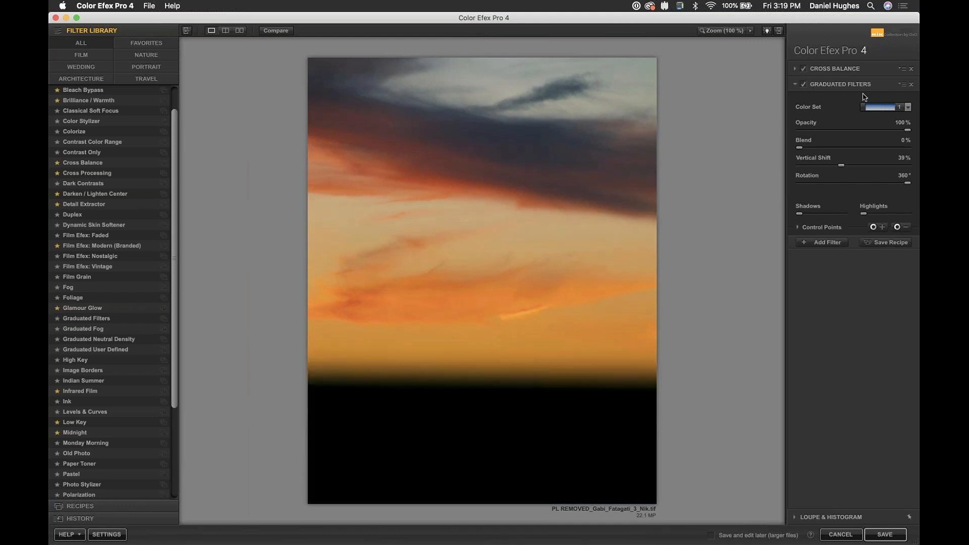
- Switch the graduated filter to color set Orange 4 with 71% blend, 11% vertical shift and 51% opacity
click(909, 108)
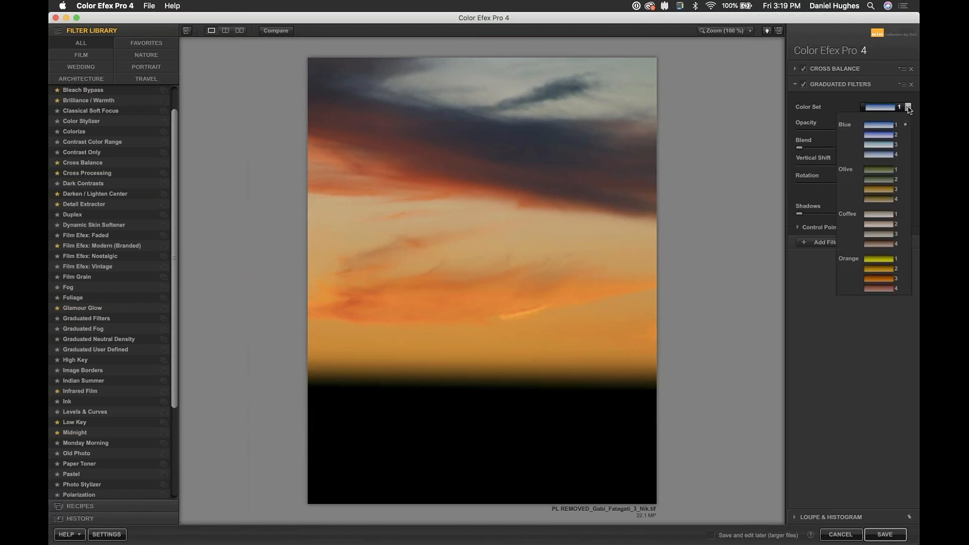
click(879, 289)
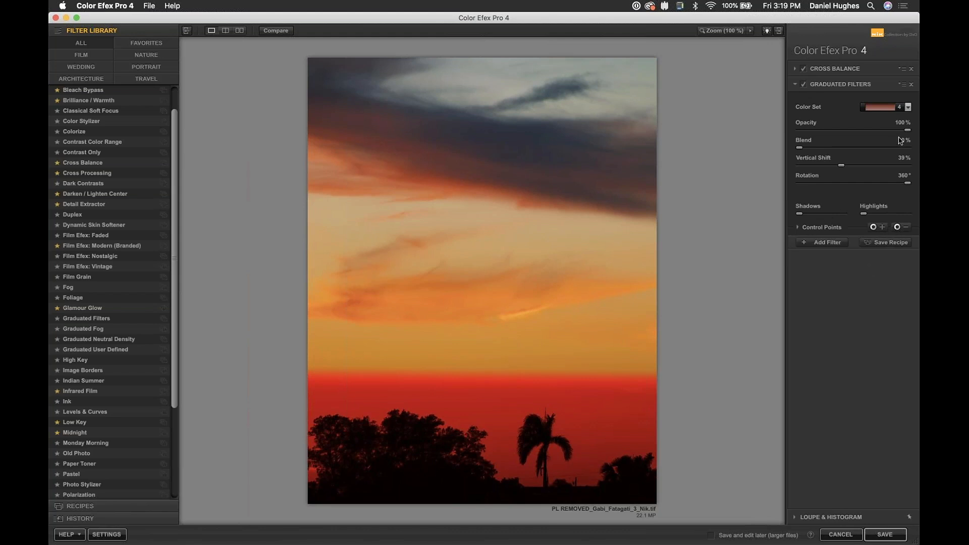
drag(800, 148, 877, 149)
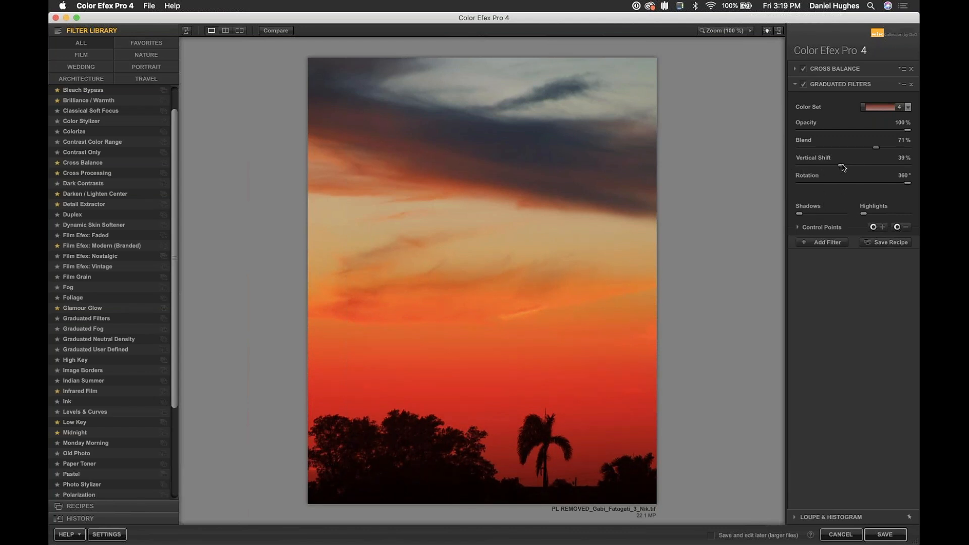
drag(843, 167, 810, 172)
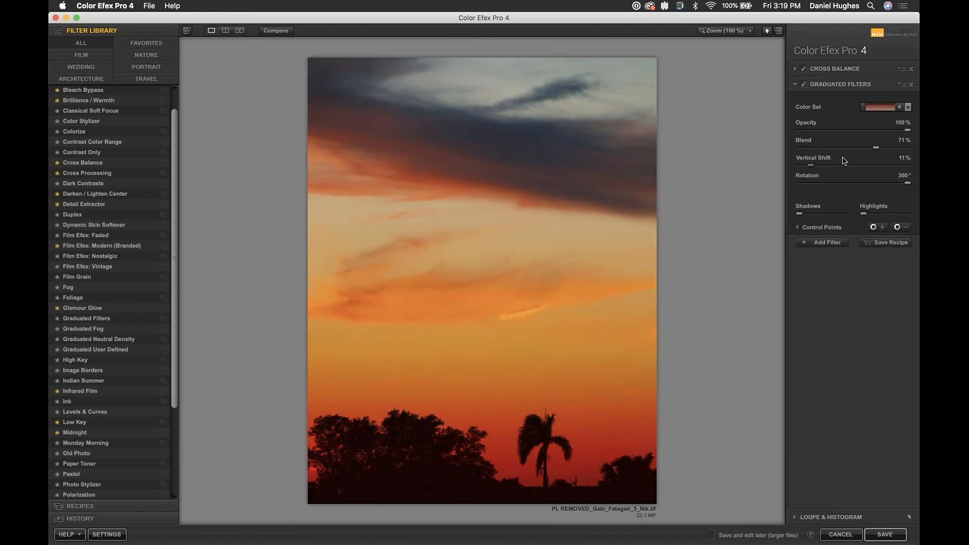
drag(908, 133, 855, 134)
- Turn both filters off to check the unfiltered photo, re-enable them and set the graduated filter's opacity to 53%
click(804, 84)
click(804, 69)
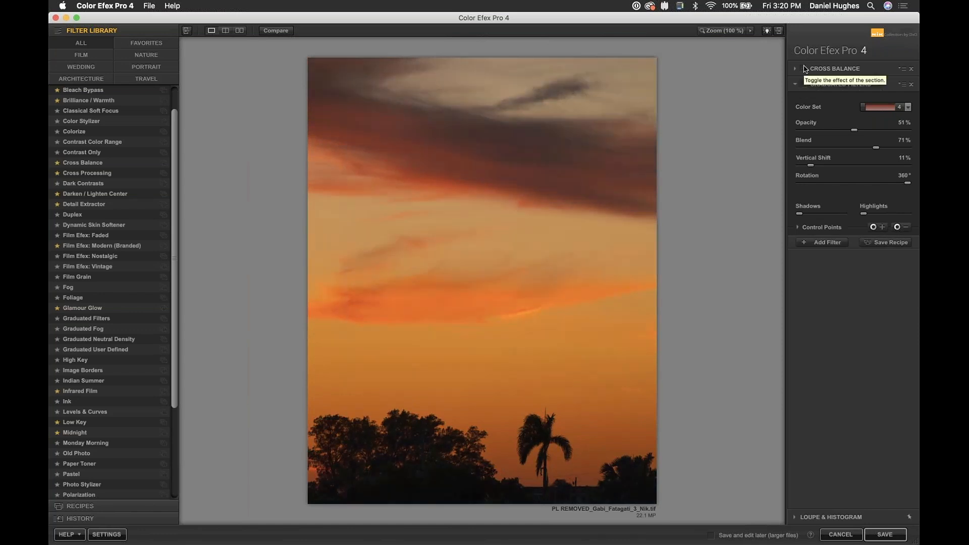
click(804, 69)
click(804, 84)
drag(854, 130, 857, 132)
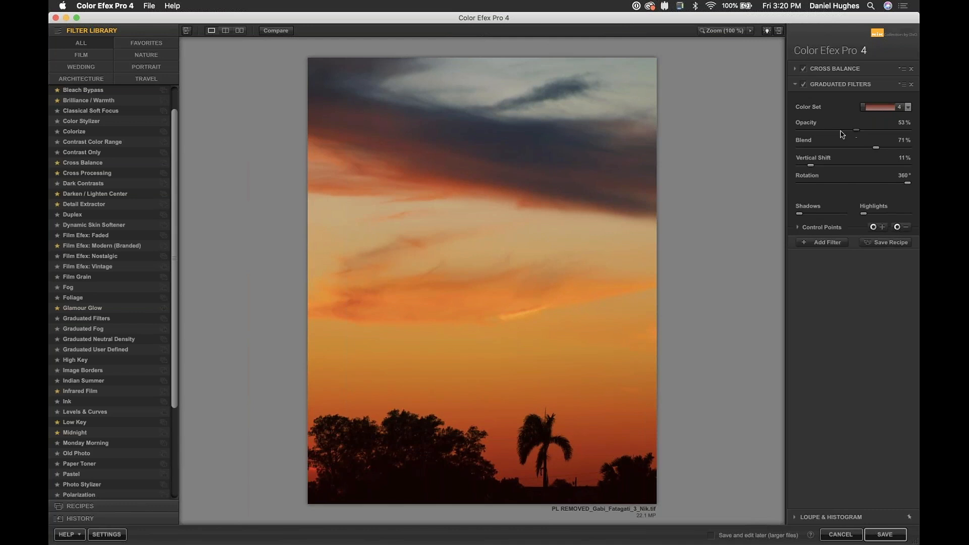
- Compare the filtered sunset with the original, first in place and then full-width side by side, and return to the single-image view
click(276, 32)
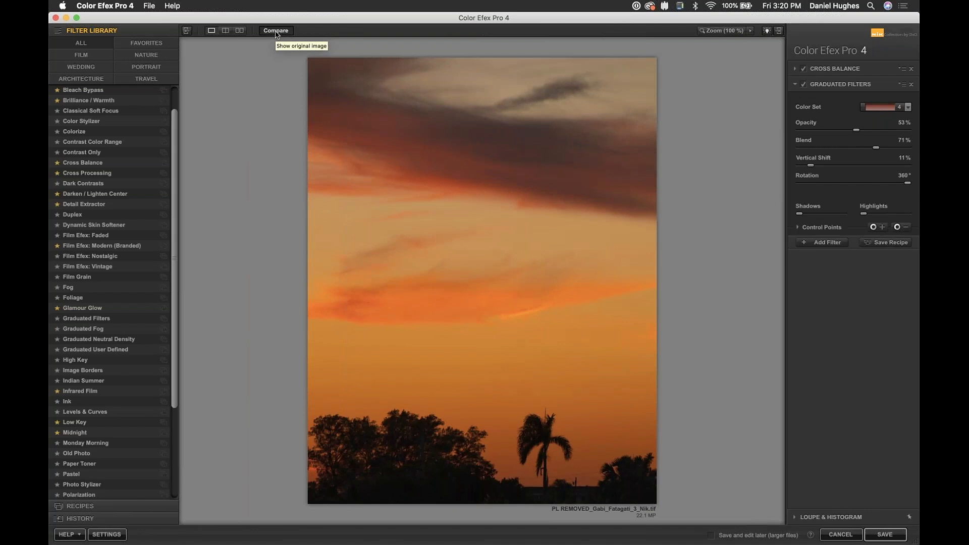
click(276, 32)
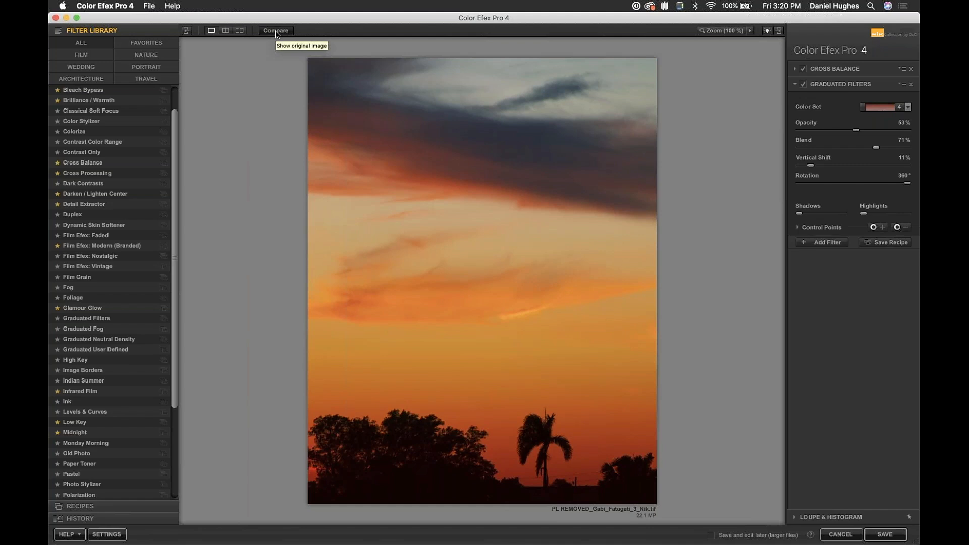
click(241, 30)
key(Tab)
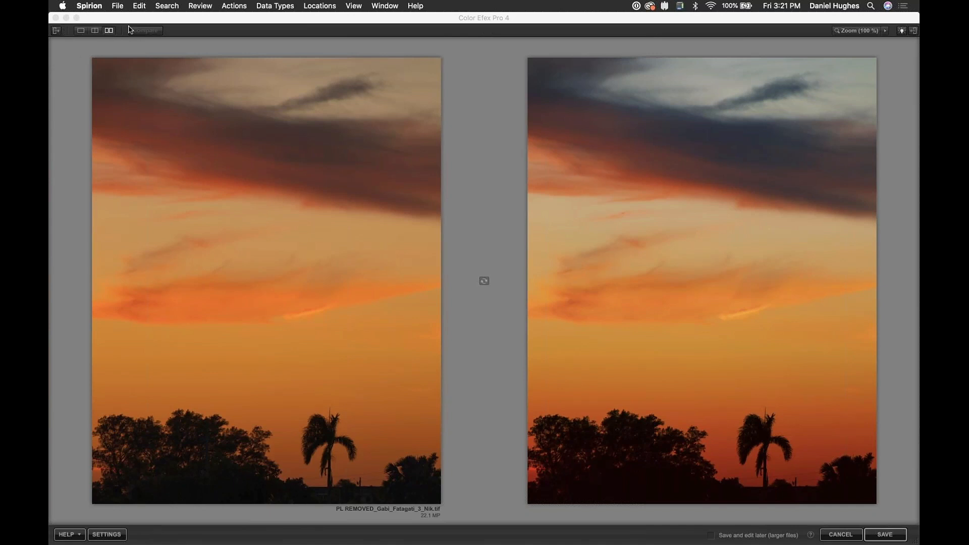
click(82, 30)
click(82, 29)
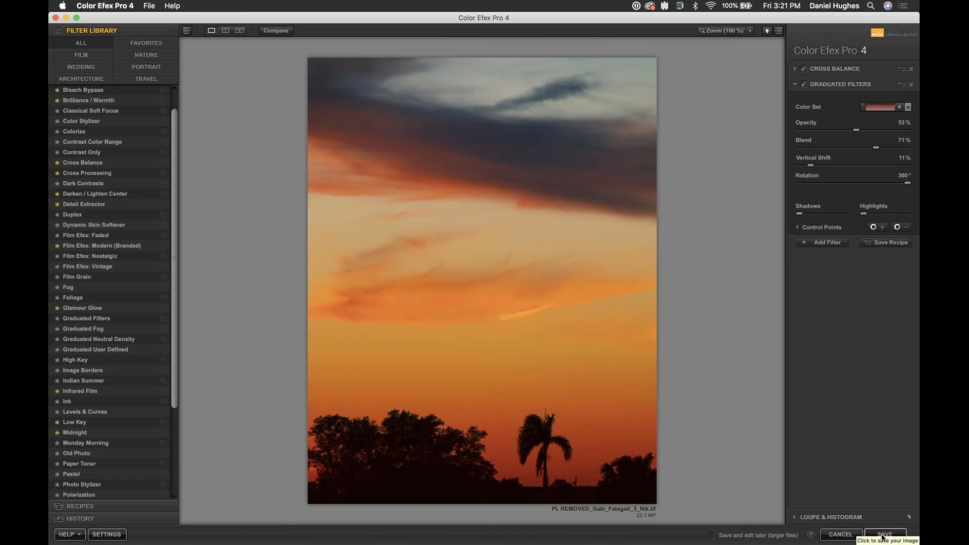
- Save the filtered sunset back to DxO PhotoLab and view the source JPEG followed by the new TIFF
click(883, 537)
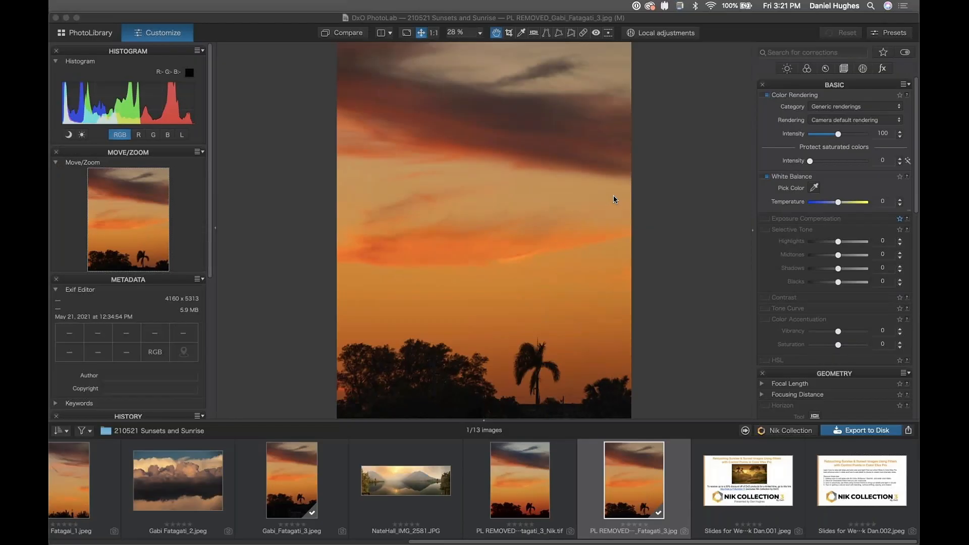
click(637, 476)
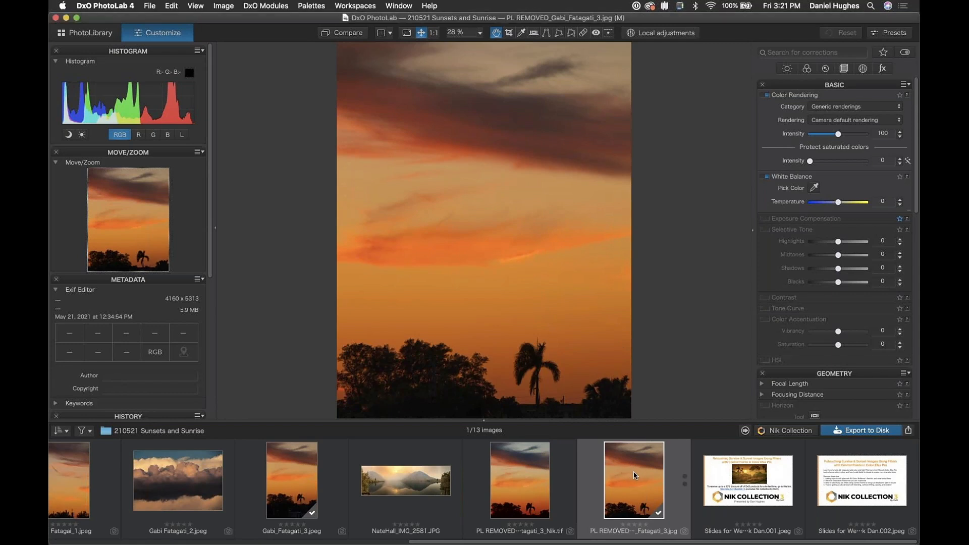
click(525, 479)
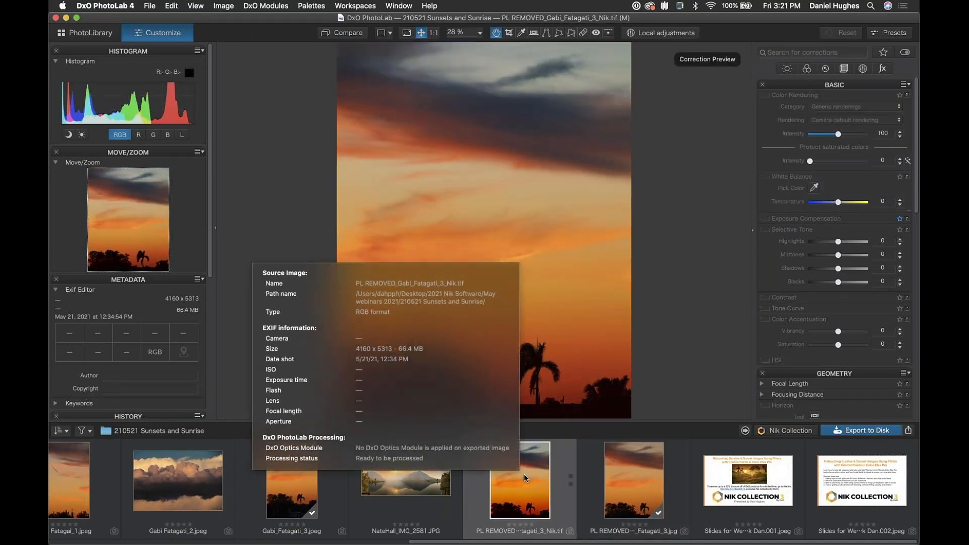
- Select the raw photo DAH_3802 copy.cr2 in the image browser and zoom it out to 30%
scroll(264, 535, left, 10)
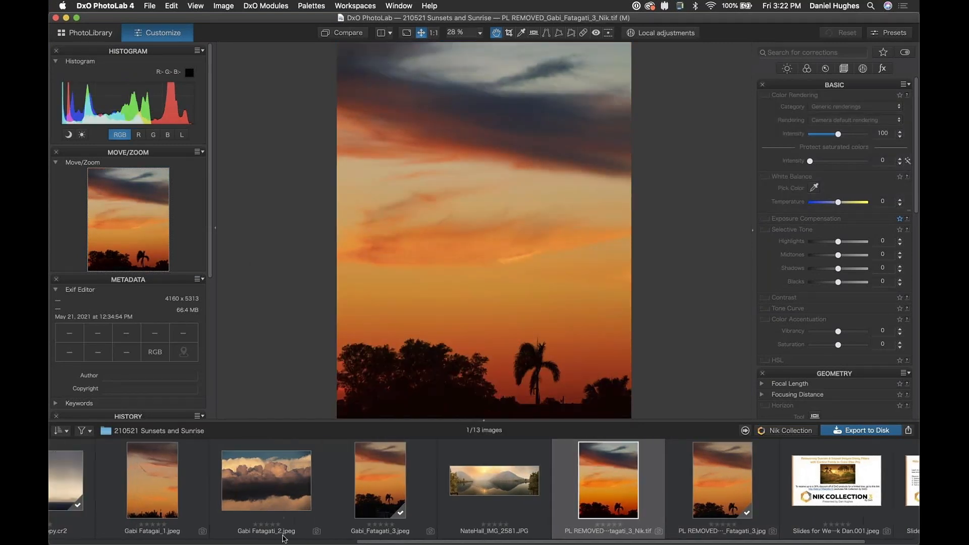
scroll(180, 534, left, 6)
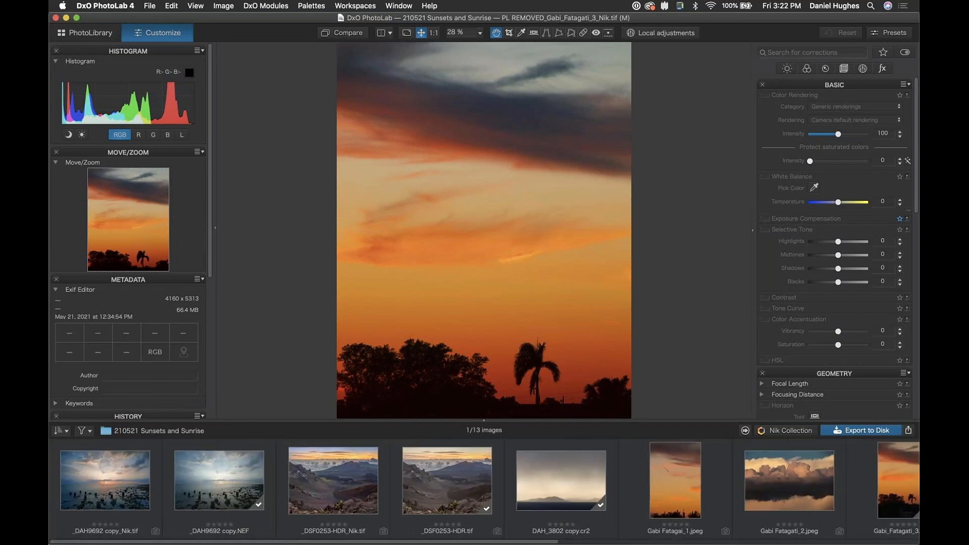
click(559, 483)
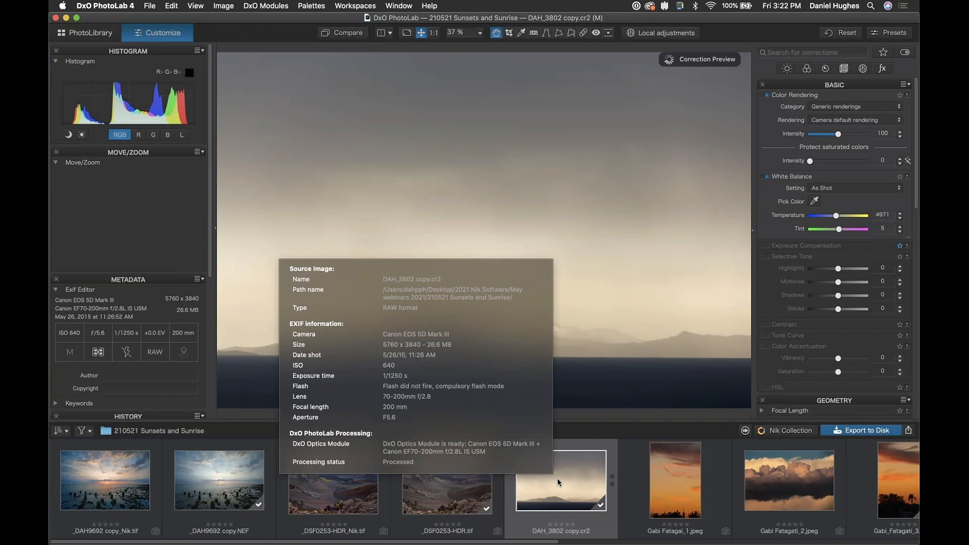
key(super+minus)
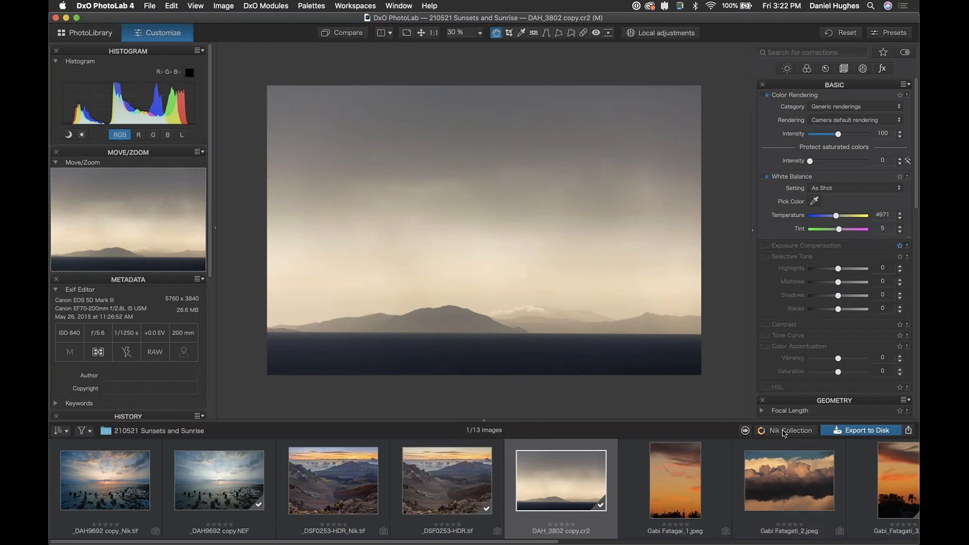
- Send the raw photo to Color Efex Pro 4, dismiss the TIFF notice and enable saving with later editing
click(784, 431)
click(465, 137)
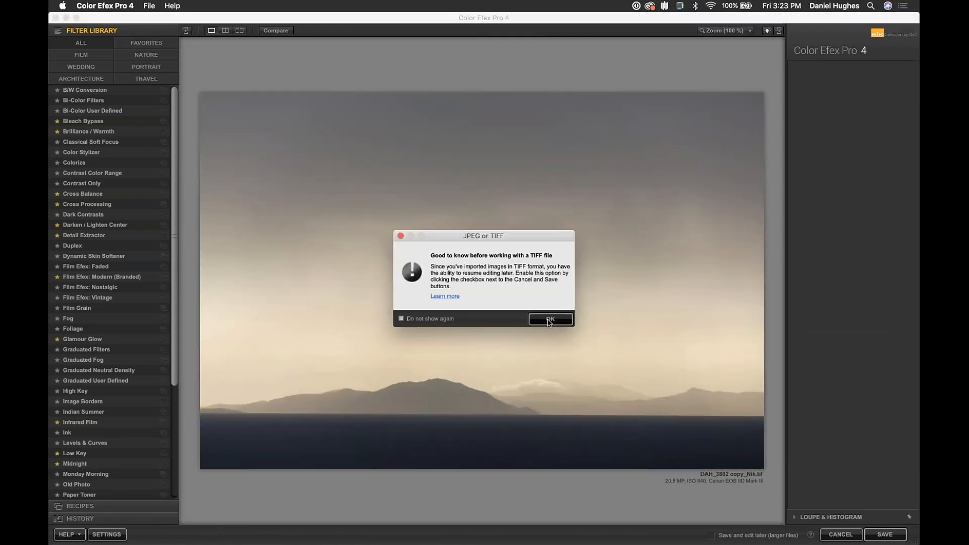
click(548, 320)
drag(448, 236, 445, 182)
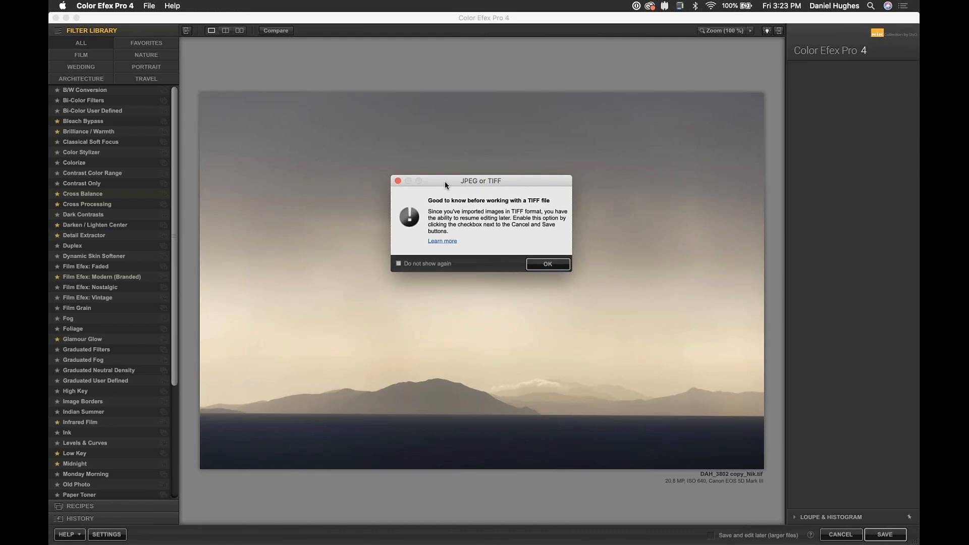
click(547, 264)
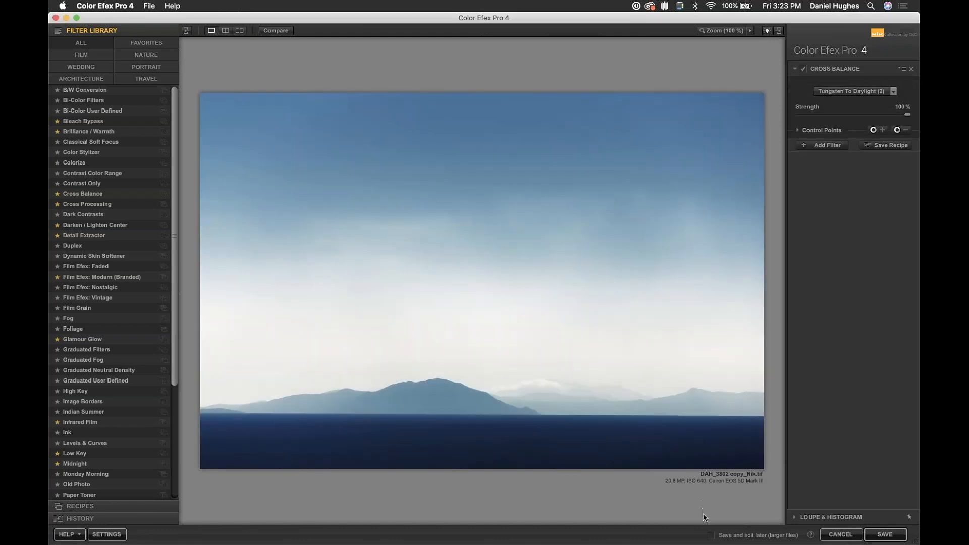
click(712, 535)
- Apply Brilliance / Warmth with 55% perceptual saturation and 47% warmth, and compare the result with the original
click(89, 133)
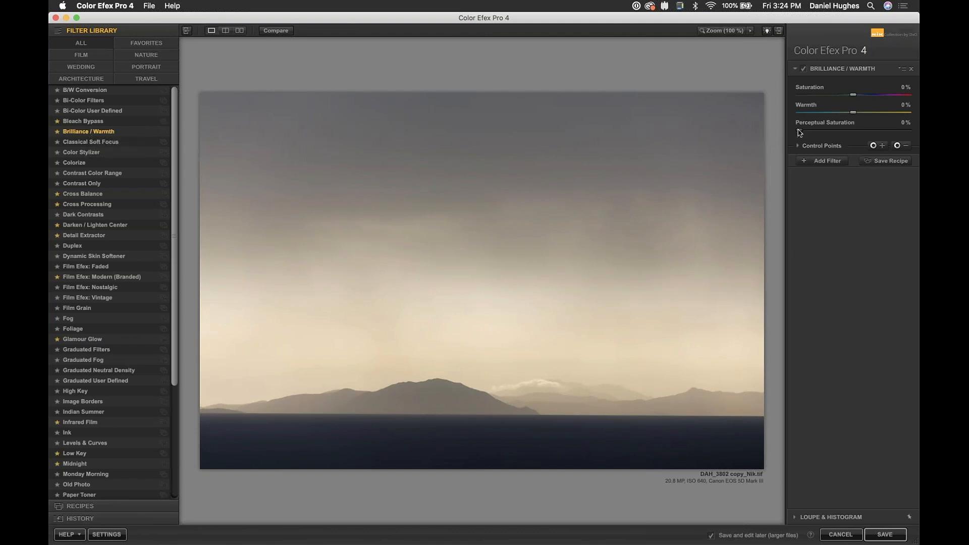
drag(801, 130, 897, 131)
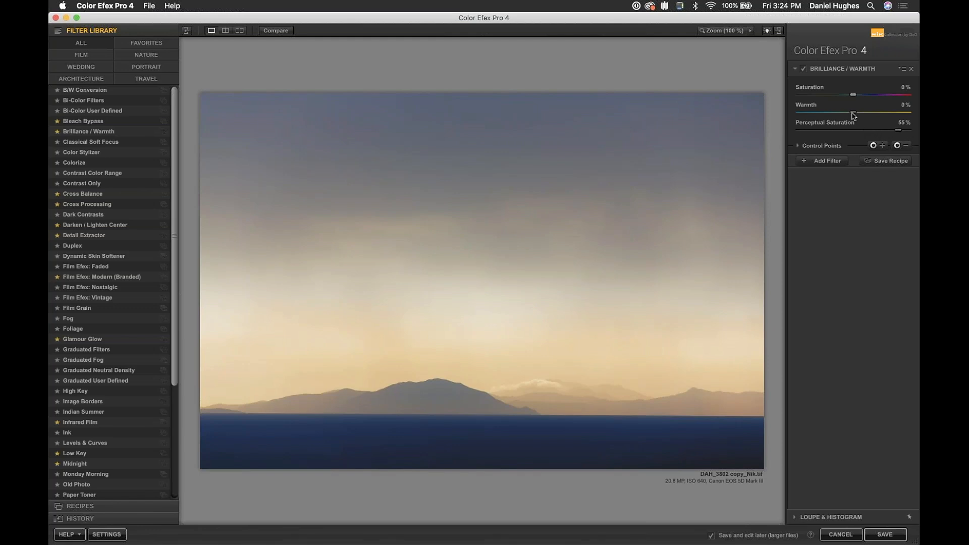
drag(853, 115, 878, 111)
click(277, 31)
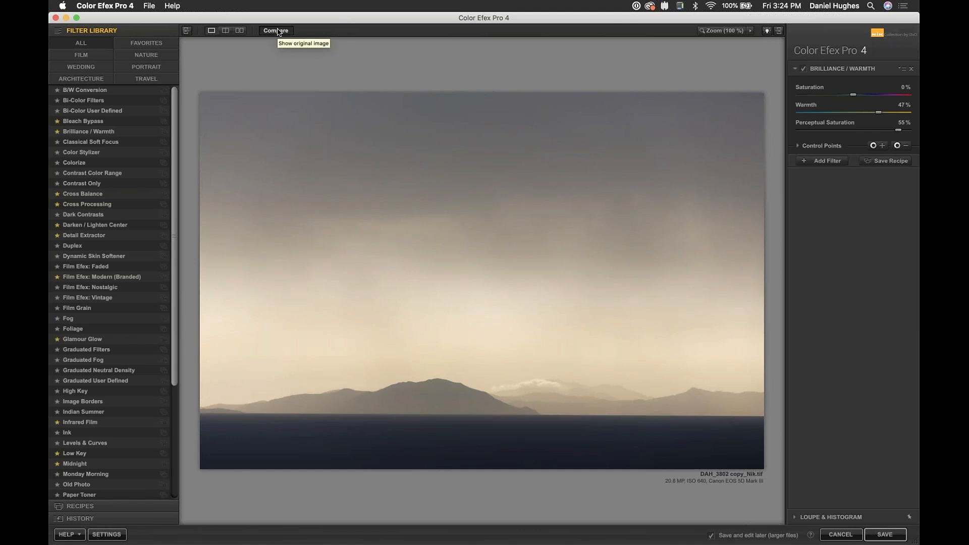
click(277, 32)
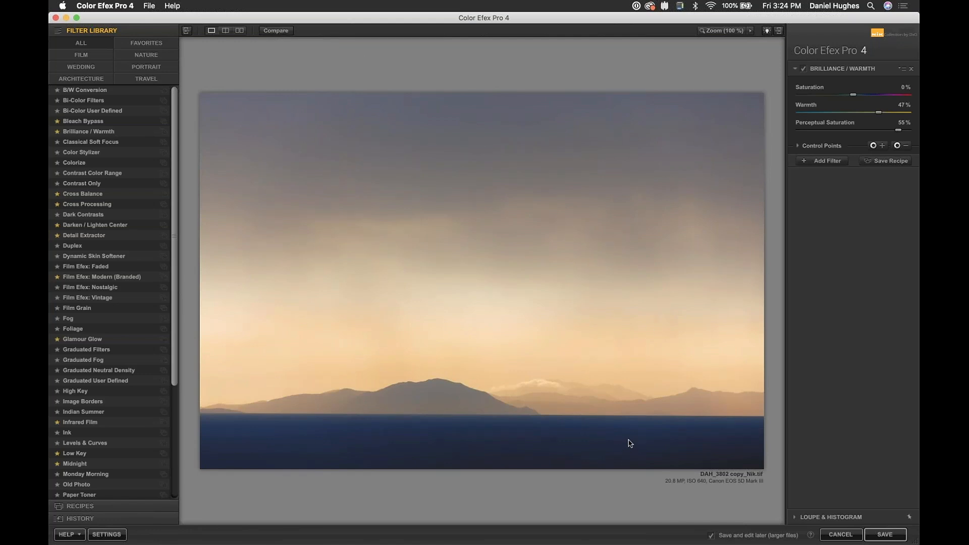
- Place a subtractive control point on the dark water in the photo's lower right and adjust its radius of influence
click(901, 146)
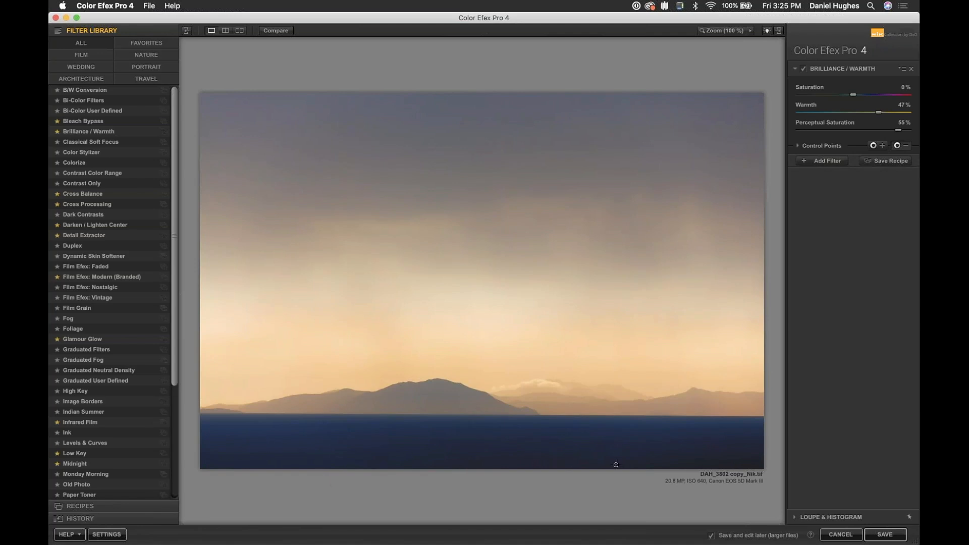
click(730, 442)
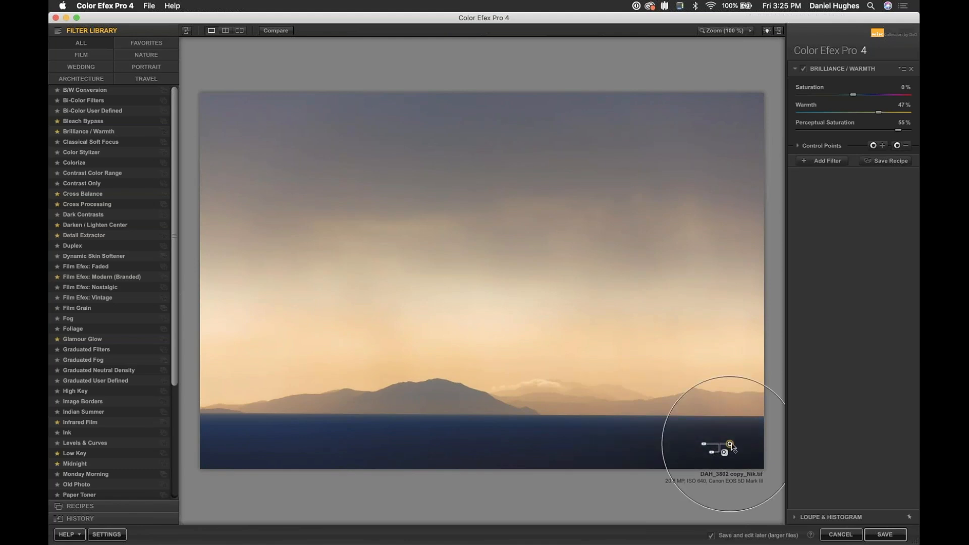
drag(731, 446, 714, 445)
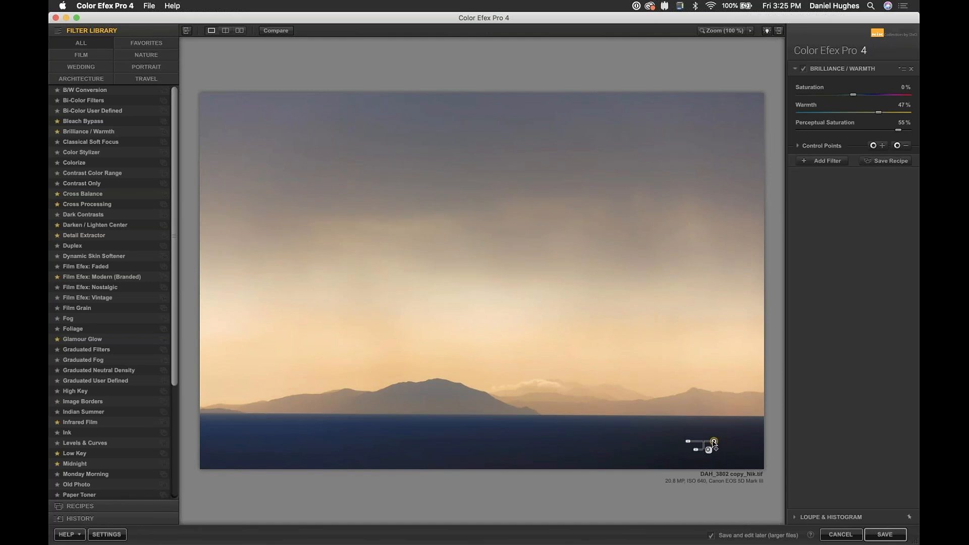
drag(688, 442, 601, 446)
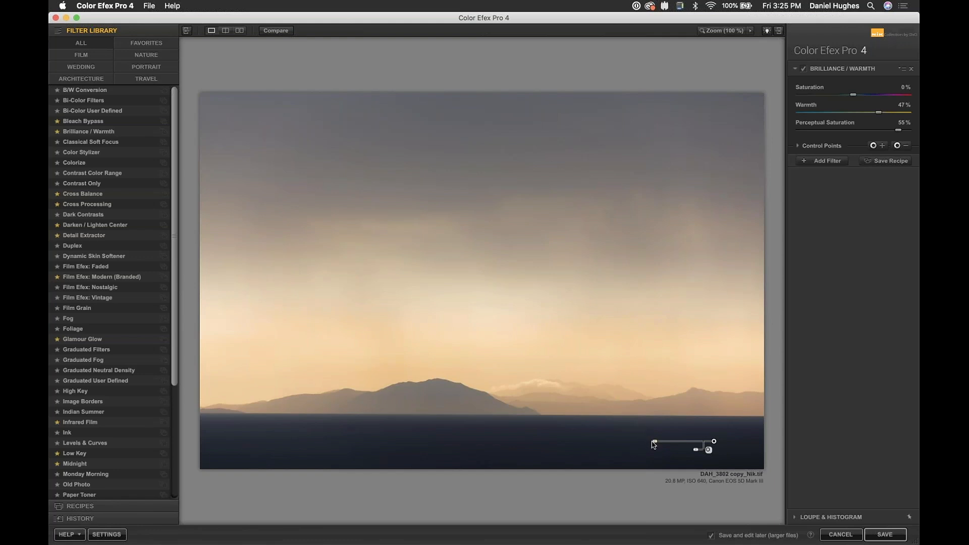
drag(655, 444, 688, 453)
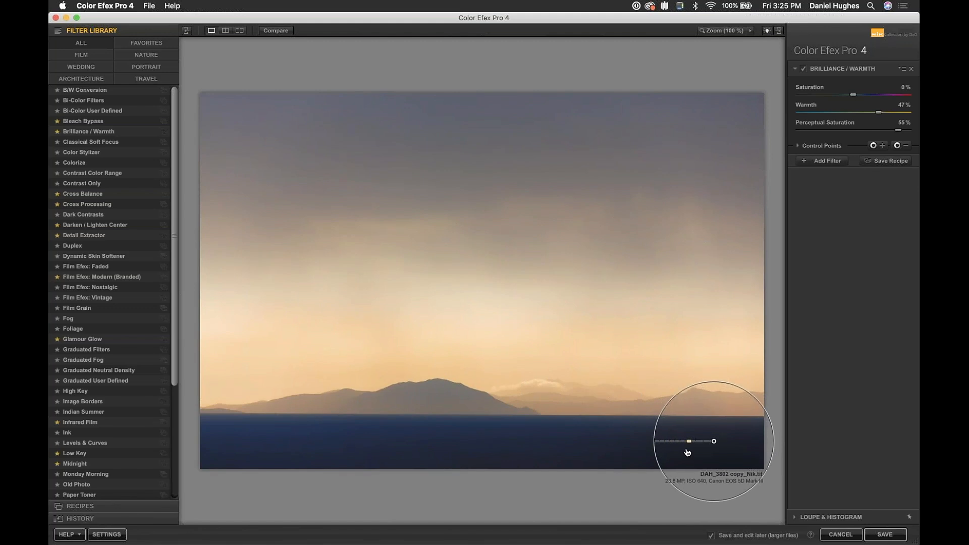
- Spread further subtractive control points with a 20% radius of influence across the dark water to the photo's left edge
click(906, 146)
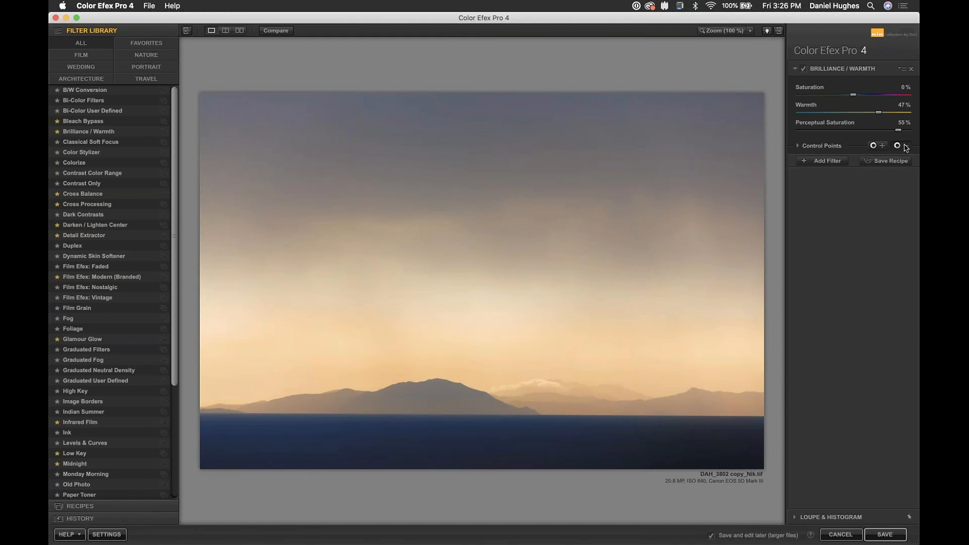
click(639, 442)
drag(639, 443, 672, 444)
drag(649, 445, 254, 442)
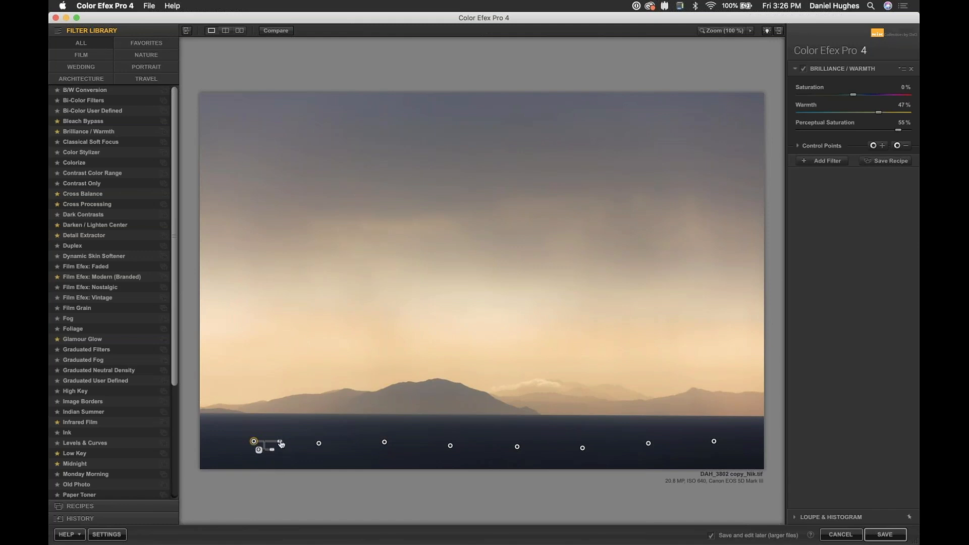
drag(280, 442, 281, 444)
mouse_move(273, 453)
mouse_down()
mouse_move(319, 456)
mouse_move(281, 456)
mouse_up()
- Group the subtractive control points on the water, except the leftmost one, and adjust the group's opacity
click(319, 445)
drag(300, 427, 746, 464)
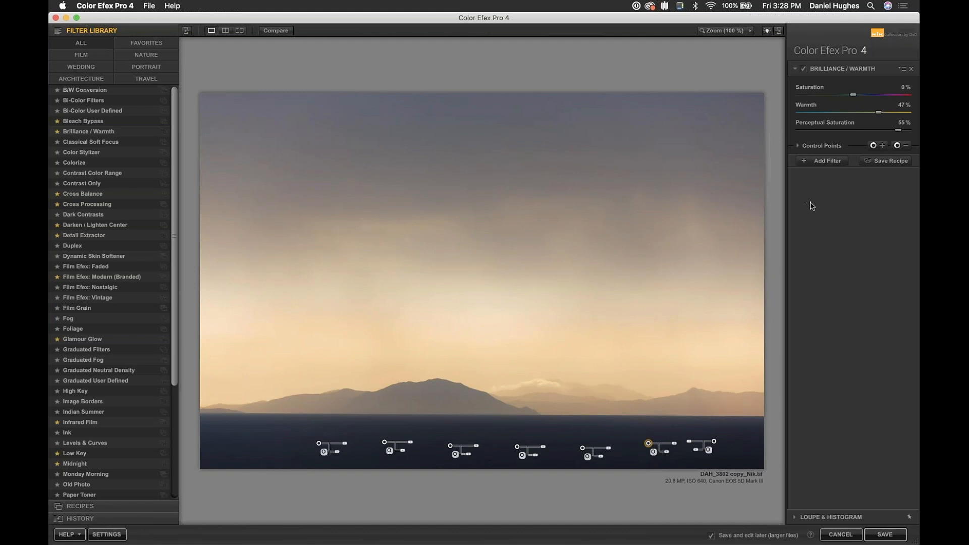
click(798, 146)
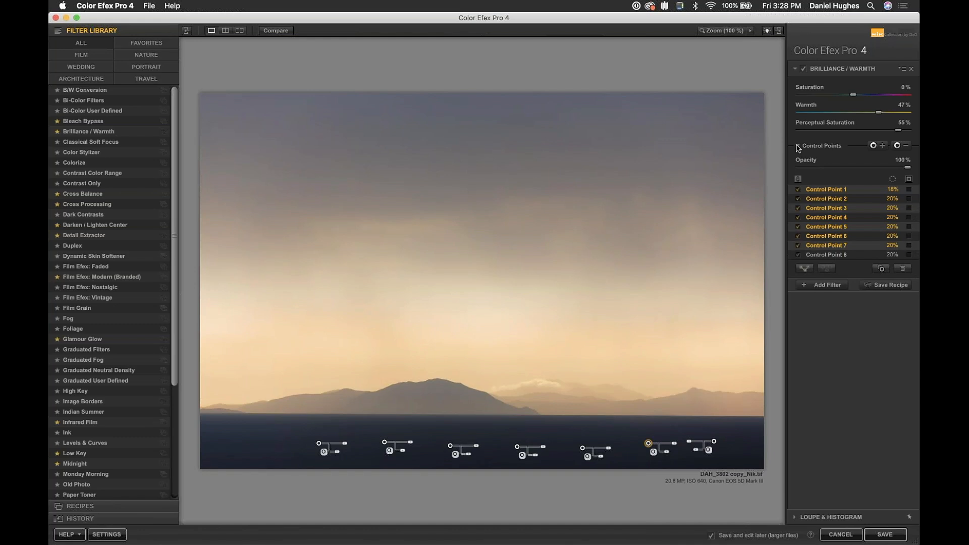
click(796, 146)
click(796, 146)
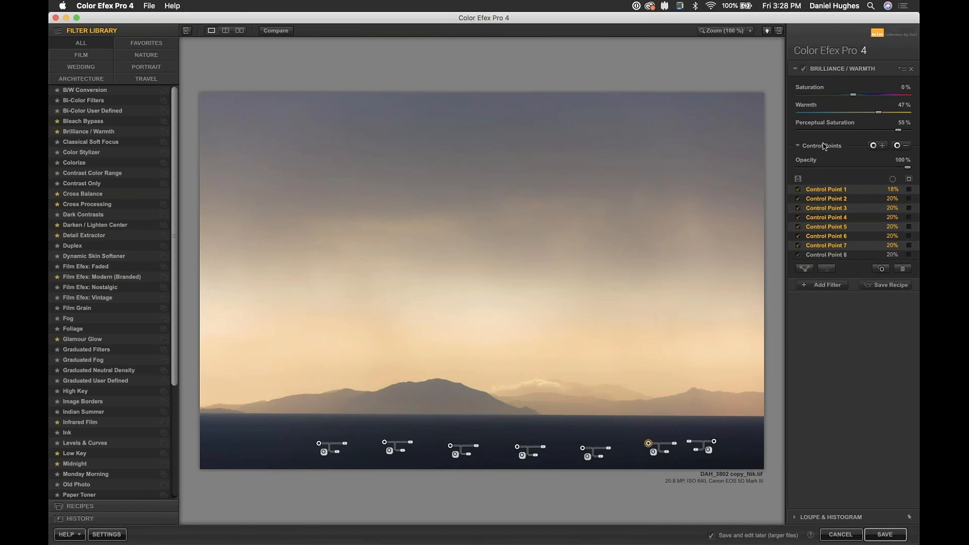
click(804, 269)
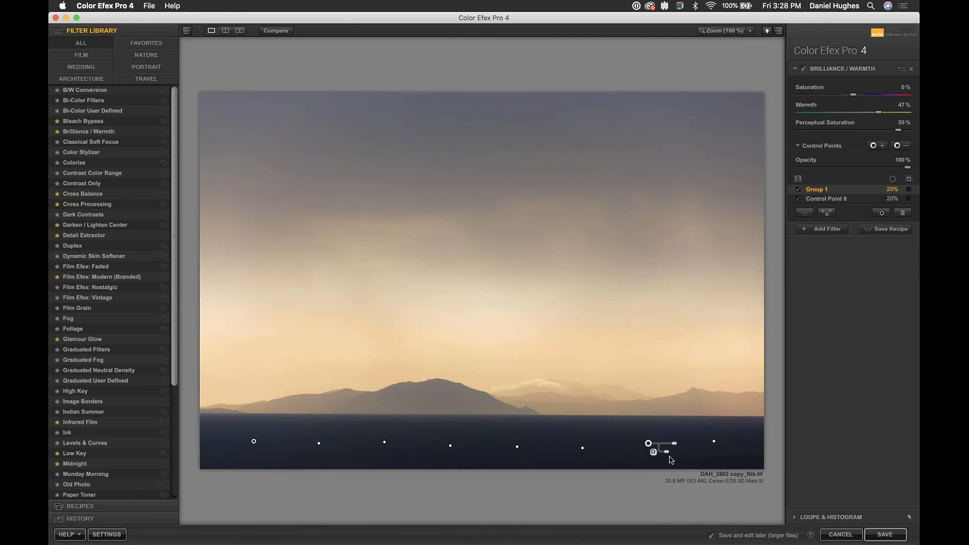
mouse_move(667, 452)
mouse_down()
mouse_move(708, 453)
mouse_move(642, 449)
mouse_move(723, 451)
mouse_move(677, 457)
mouse_up()
- Add the leftmost water control point to the group, and toggle the Brilliance / Warmth effect to compare
click(584, 419)
click(648, 444)
shift+click(254, 441)
click(803, 214)
click(622, 424)
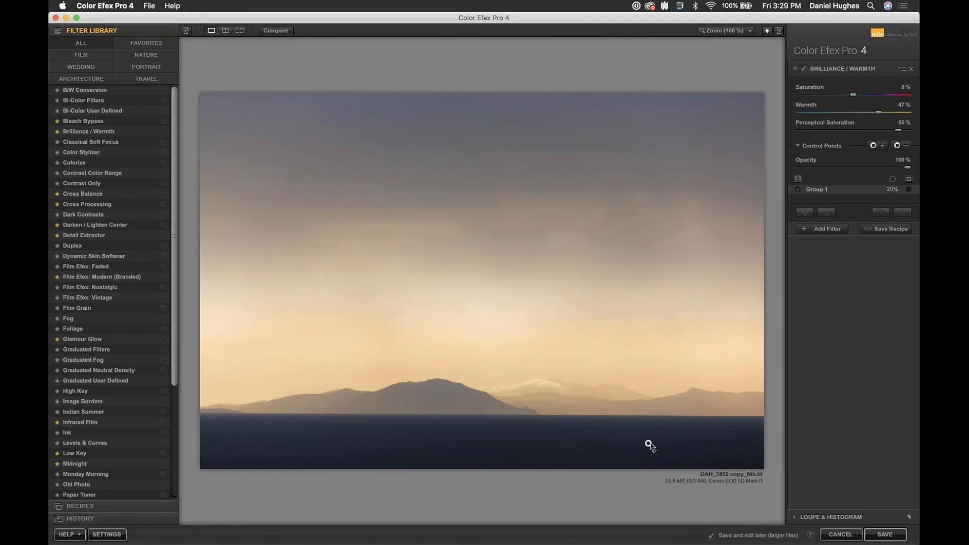
click(804, 70)
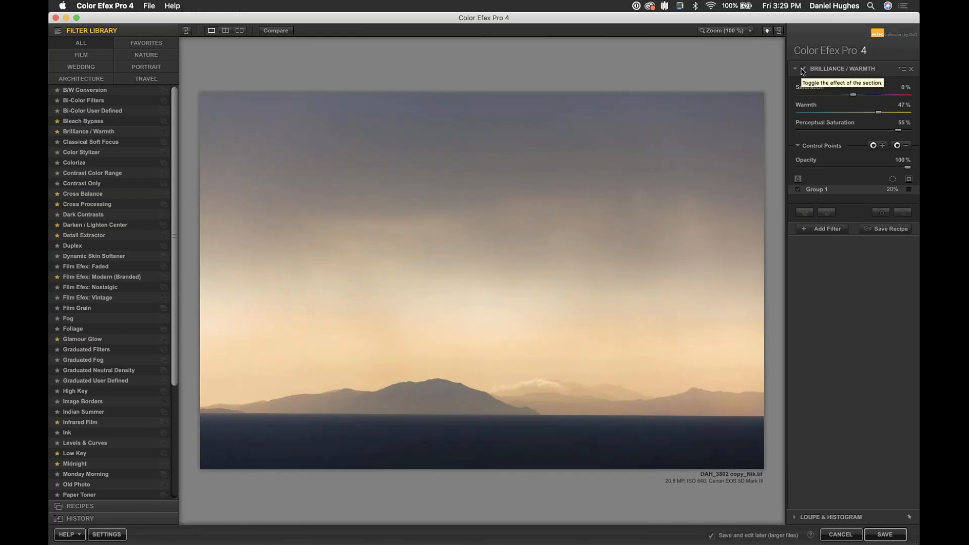
click(804, 70)
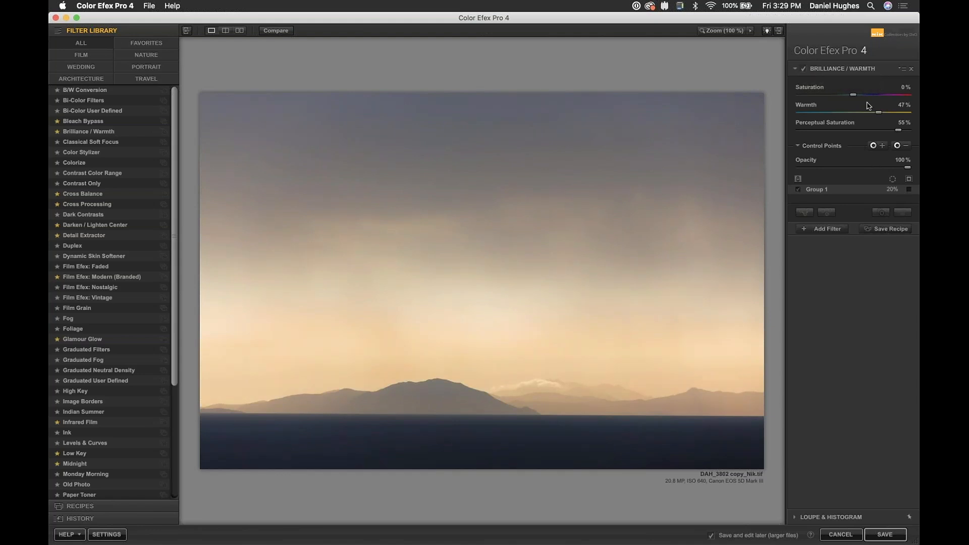
- Add a positive control point in the sky just above the mountains and enlarge its radius of influence to 94%
click(874, 146)
click(492, 382)
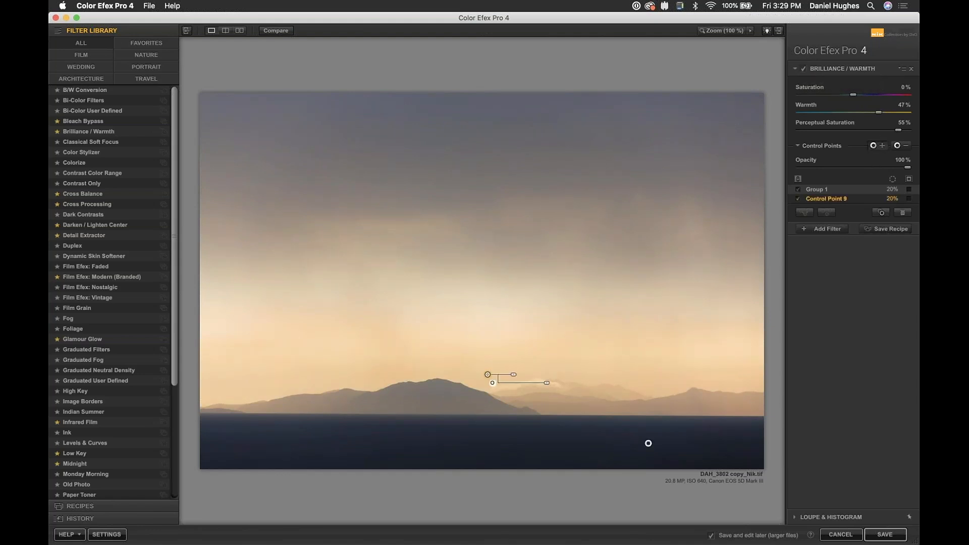
drag(514, 377, 489, 379)
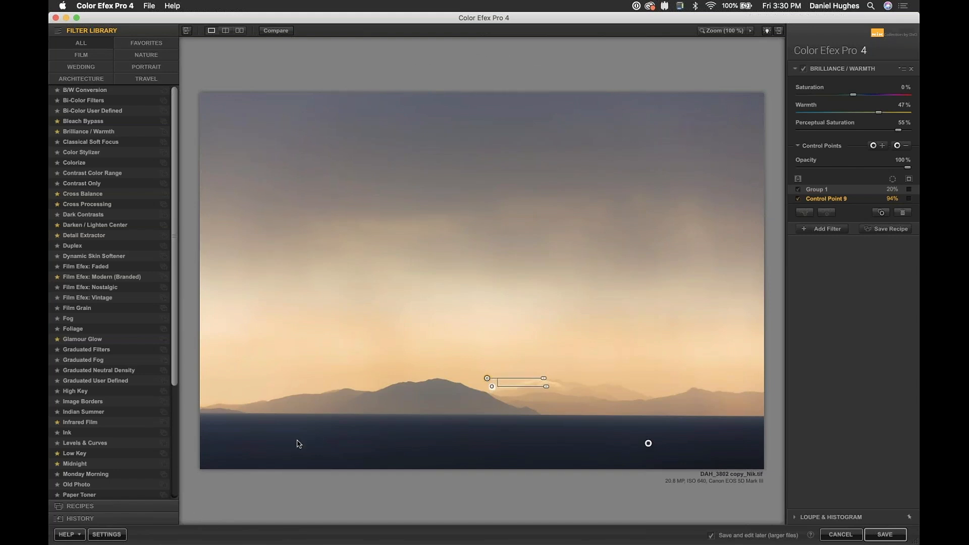
click(649, 445)
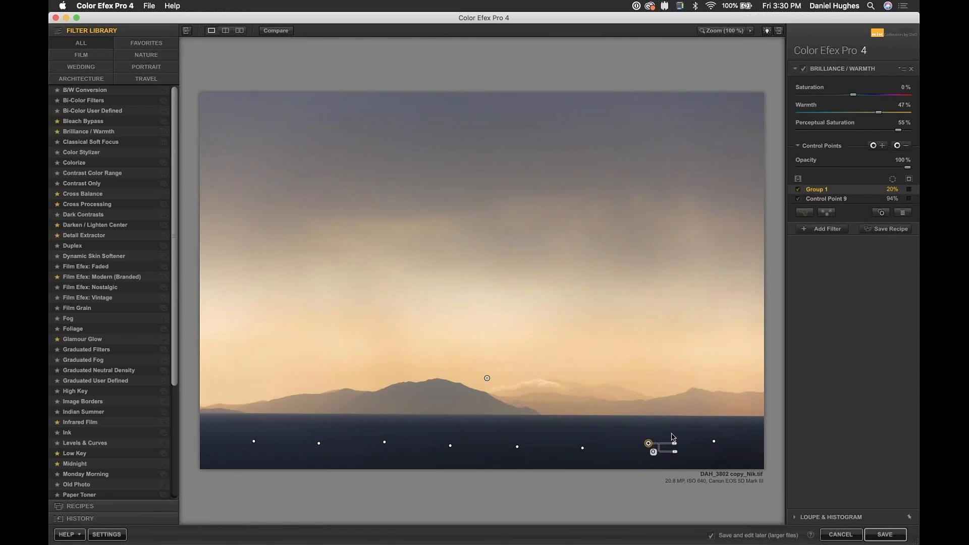
click(487, 379)
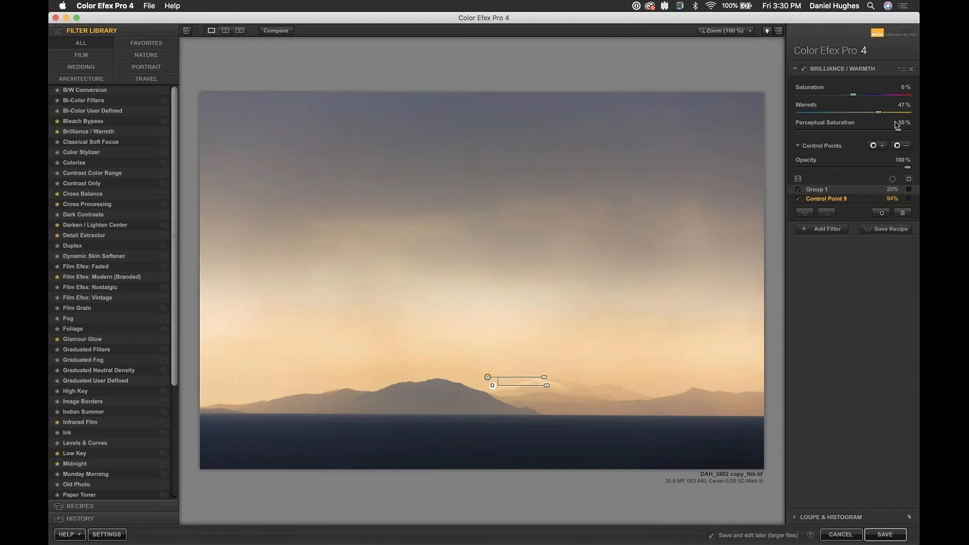
- Set the Brilliance / Warmth saturation to 11% and the perceptual saturation to 56%, and collapse the control point list
drag(853, 95, 860, 96)
drag(901, 133, 903, 134)
click(812, 147)
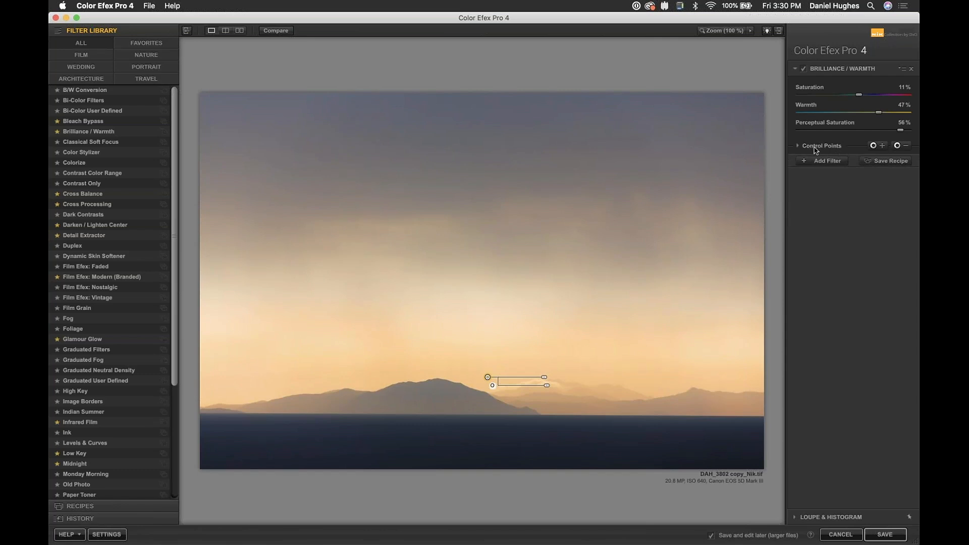
- Examine the masks of the sky control point and the water control point group, and return to the photo view
click(815, 148)
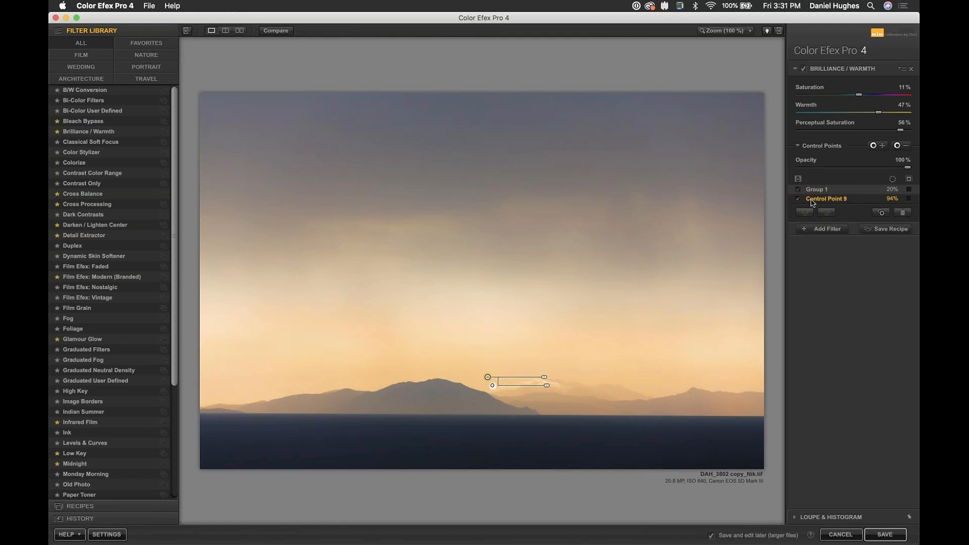
click(910, 200)
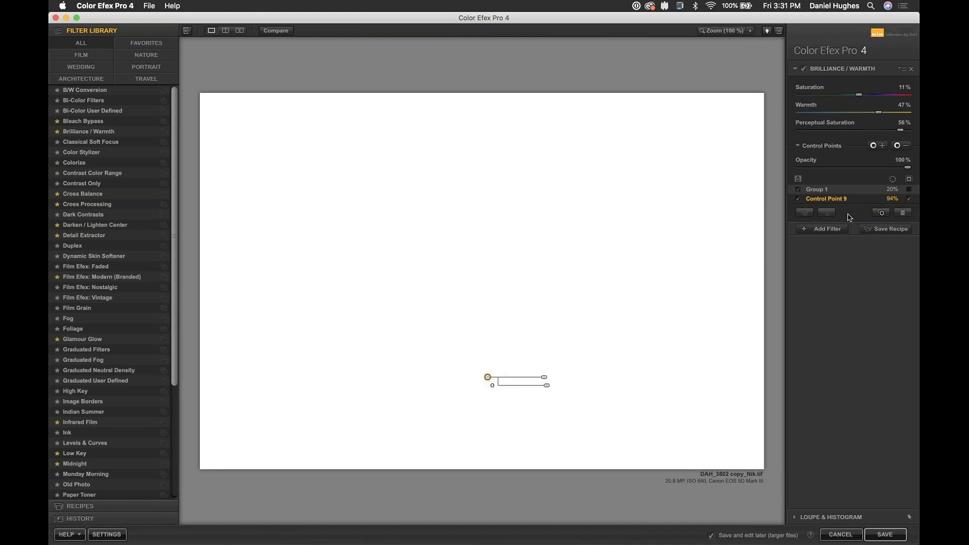
click(909, 191)
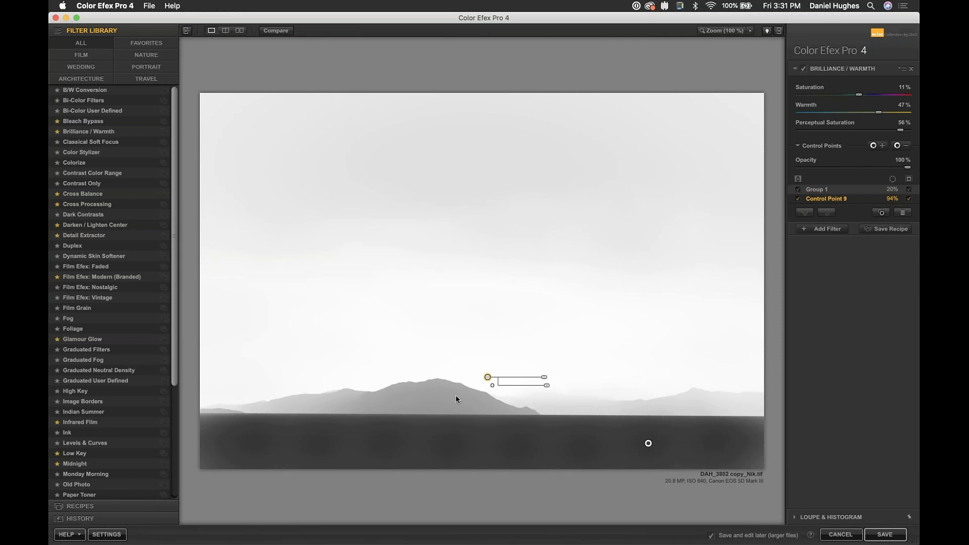
mouse_move(548, 388)
mouse_down()
mouse_move(505, 394)
mouse_move(557, 393)
mouse_up()
click(908, 180)
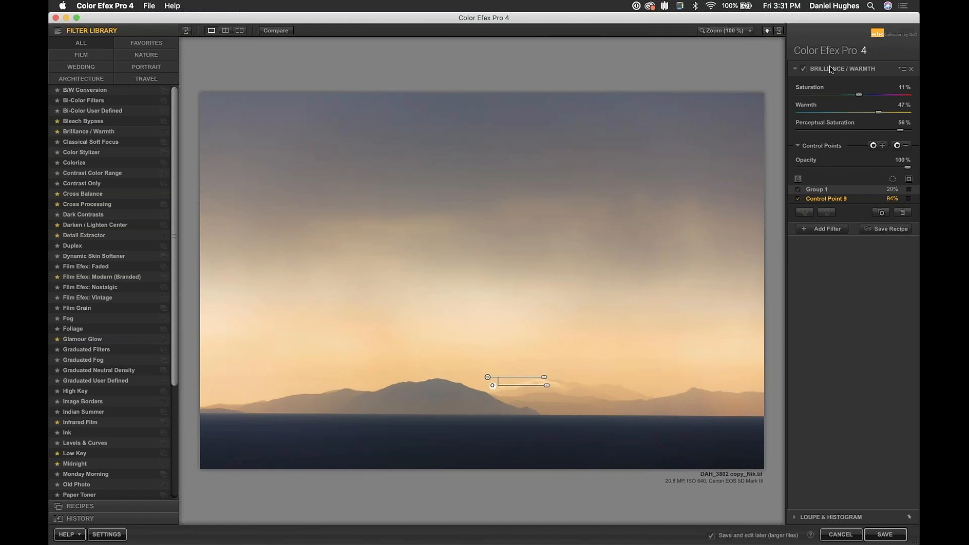
- Stack a second filter on Brilliance / Warmth and make it Graduated User Defined
click(823, 231)
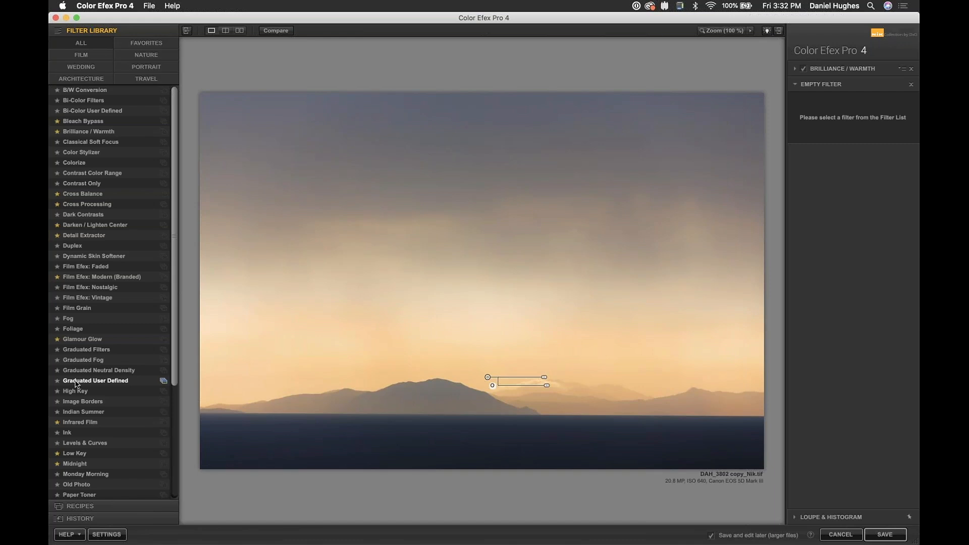
click(69, 351)
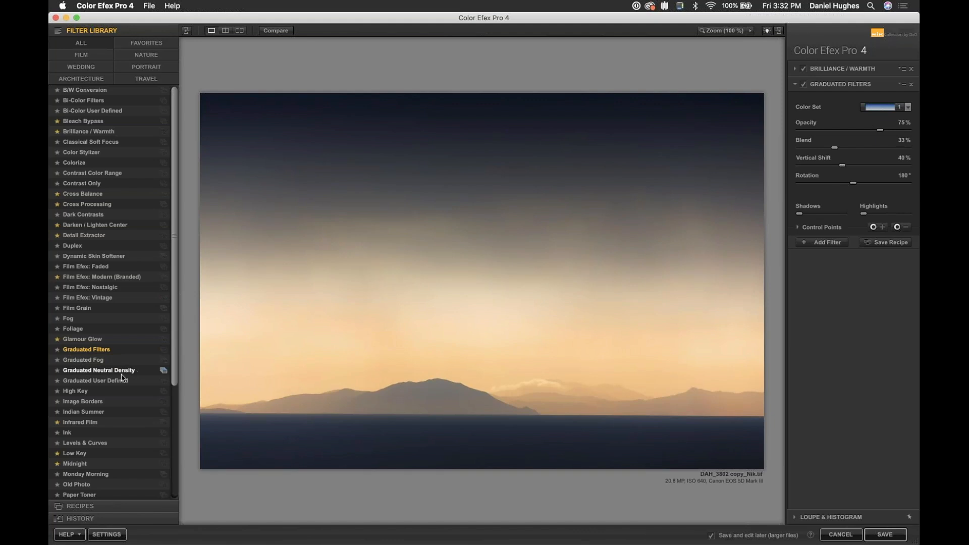
click(90, 382)
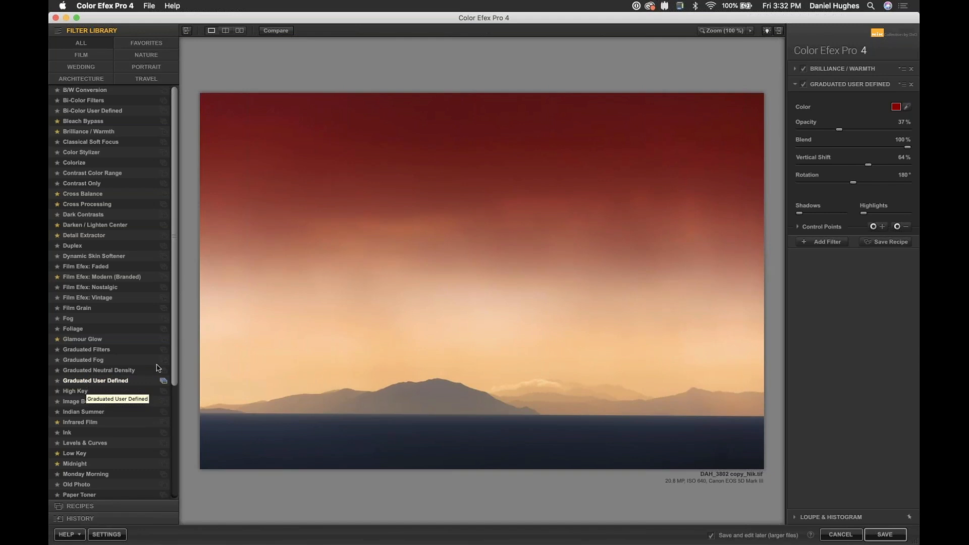
- Try a light grey for the gradient colour, and sample the dark water's colour from the photo instead
click(897, 107)
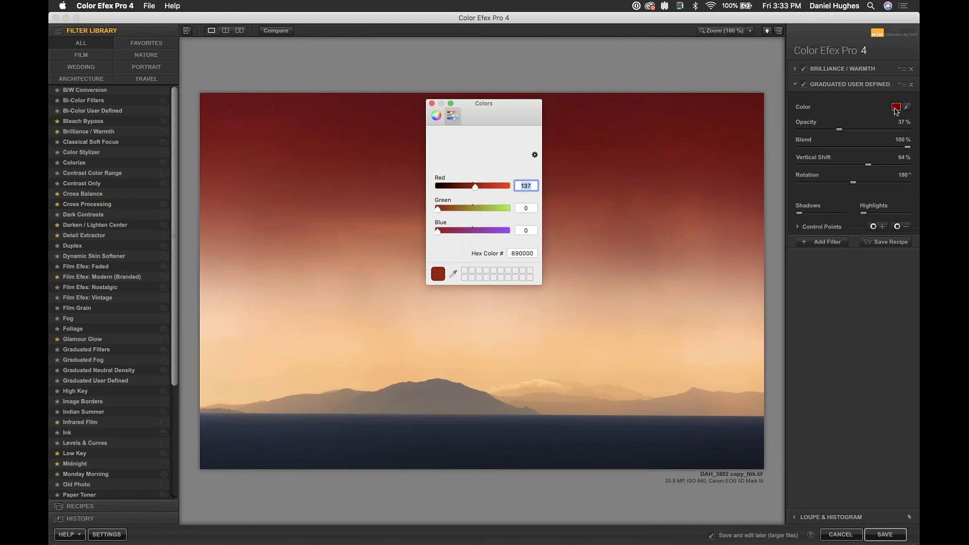
drag(498, 107, 561, 185)
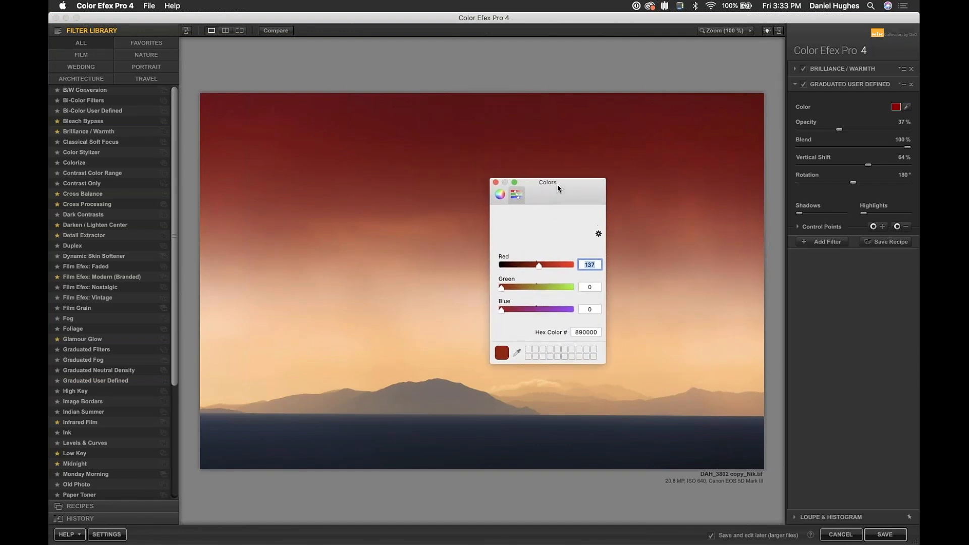
click(499, 197)
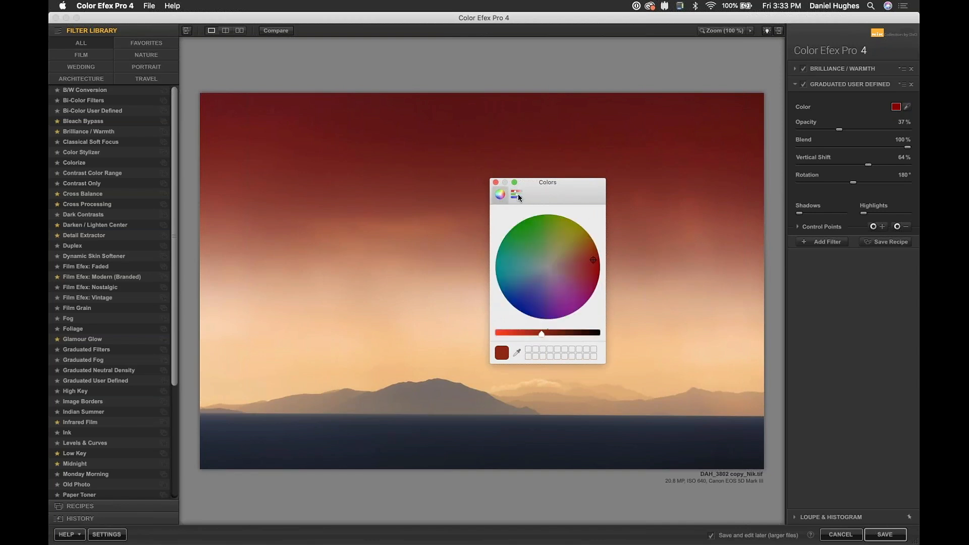
click(518, 196)
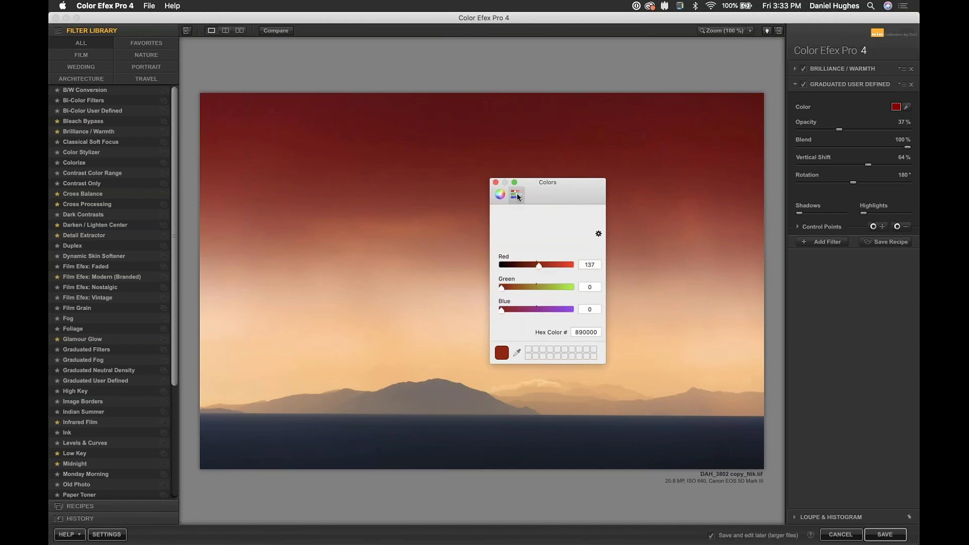
click(499, 195)
click(554, 267)
drag(550, 268, 548, 267)
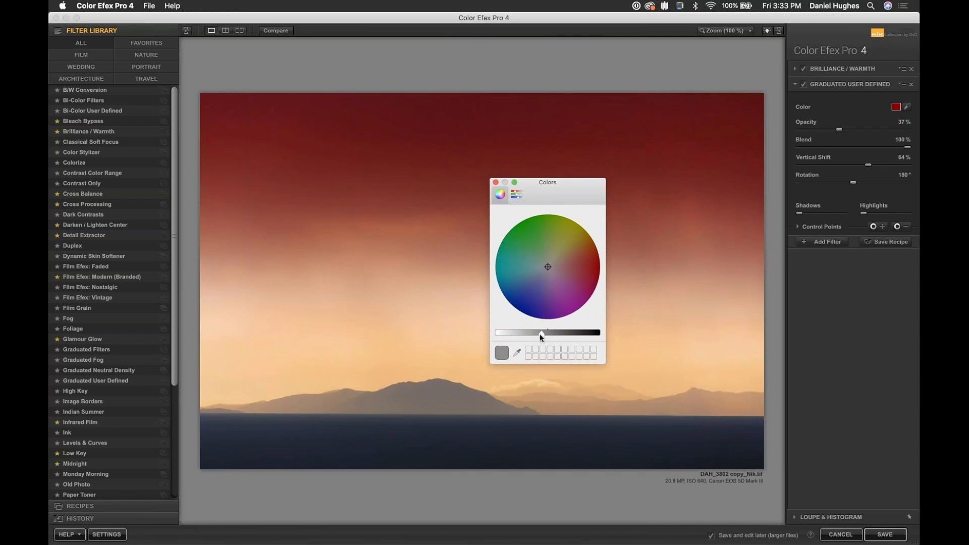
drag(540, 334, 528, 334)
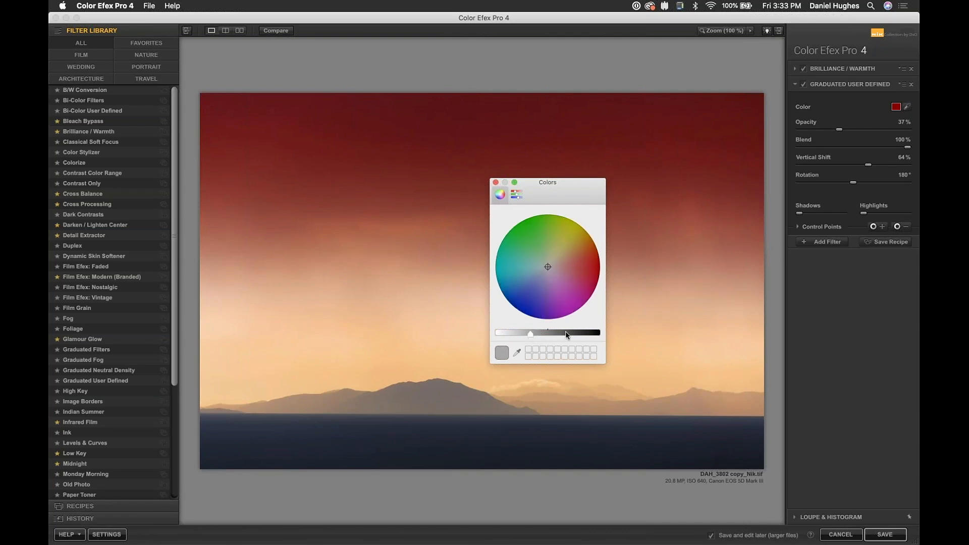
click(496, 182)
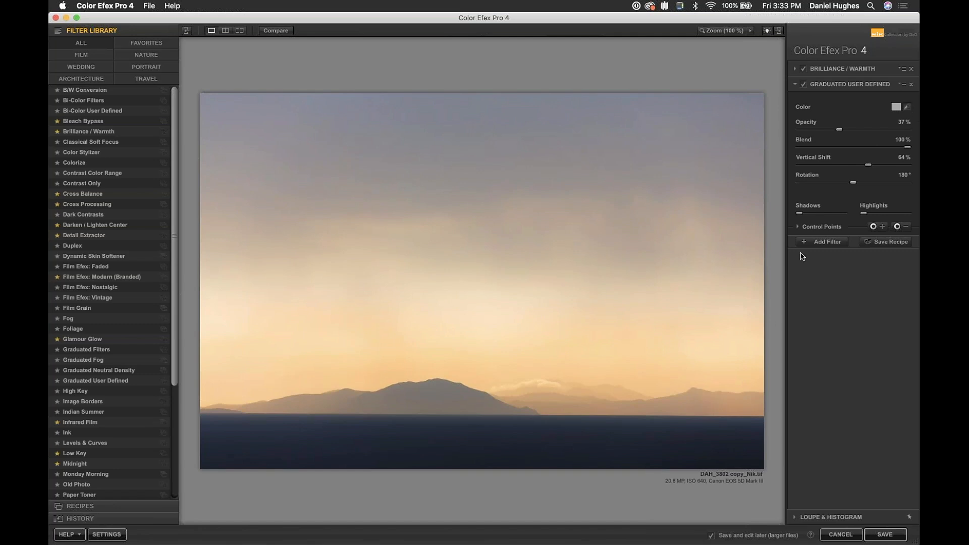
click(682, 421)
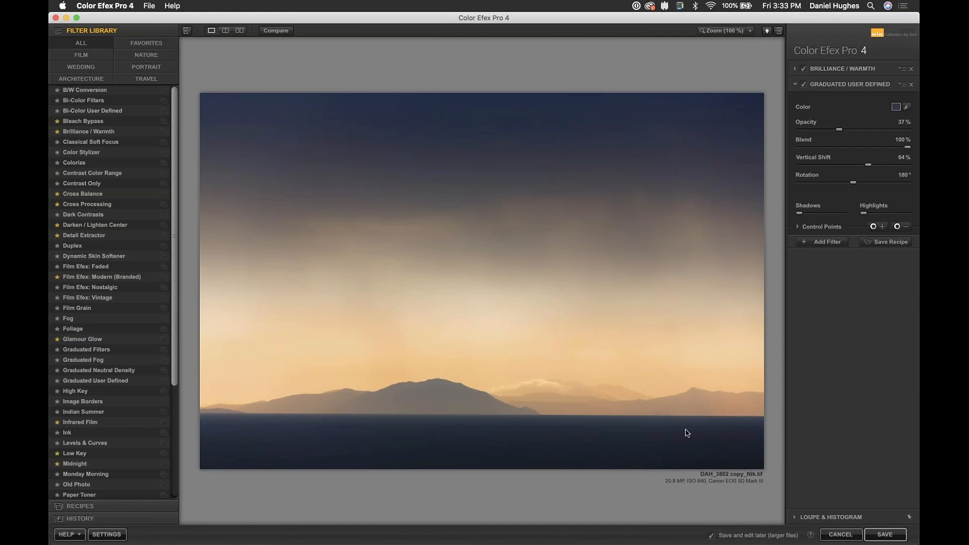
- Change the gradient colour to a vivid purple with a high red value, green 40 and blue 199
click(896, 108)
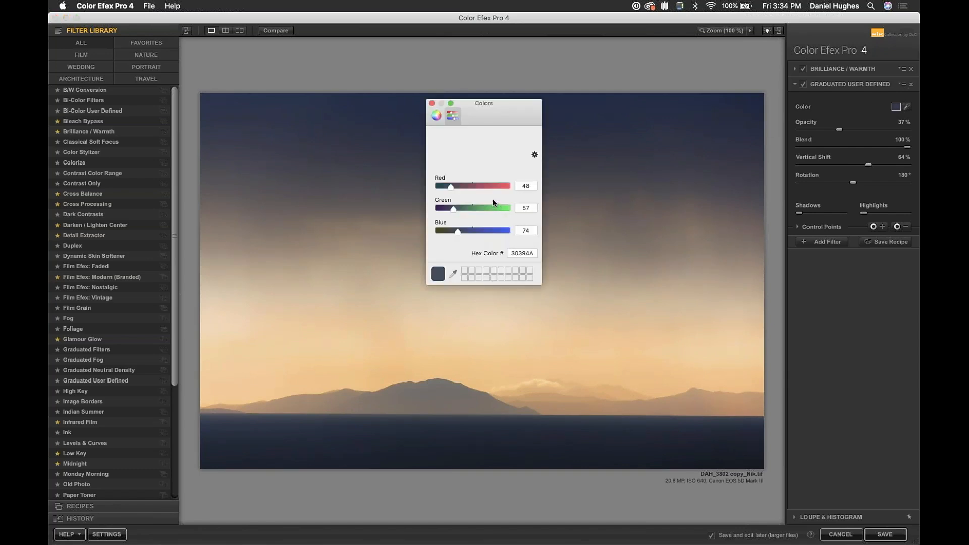
drag(464, 187, 495, 187)
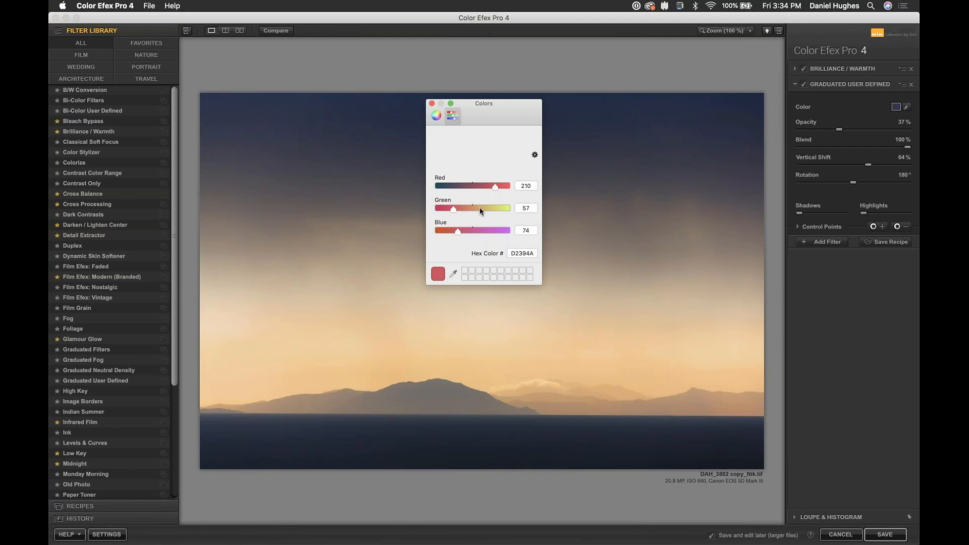
drag(457, 232, 448, 209)
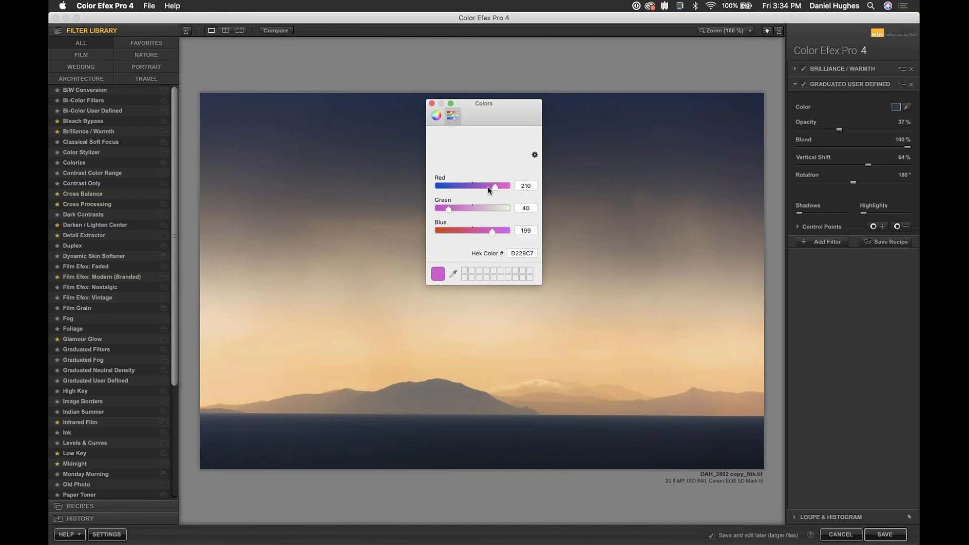
drag(493, 186, 490, 186)
click(431, 103)
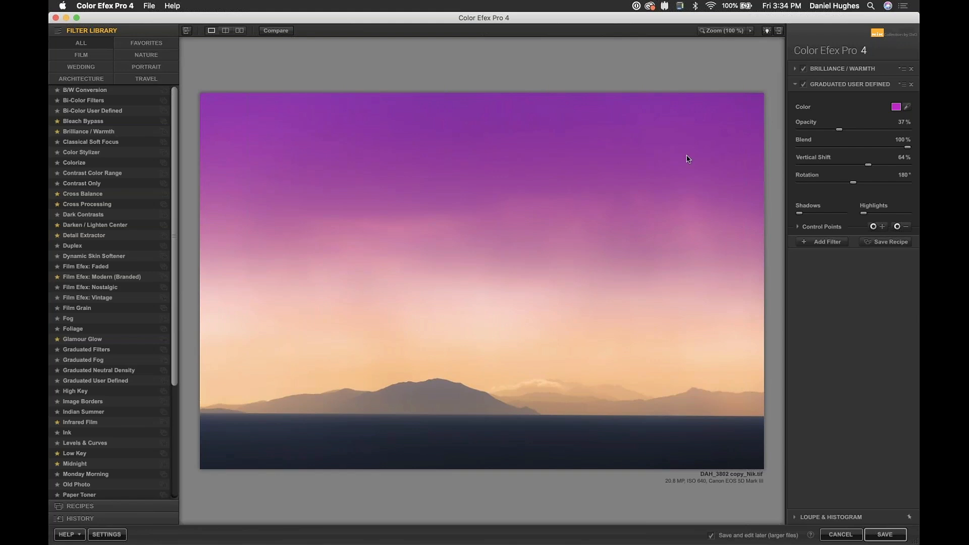
- Set the gradient's opacity to 11% and its vertical shift to 85%, and compare the result with the original
drag(840, 130, 808, 133)
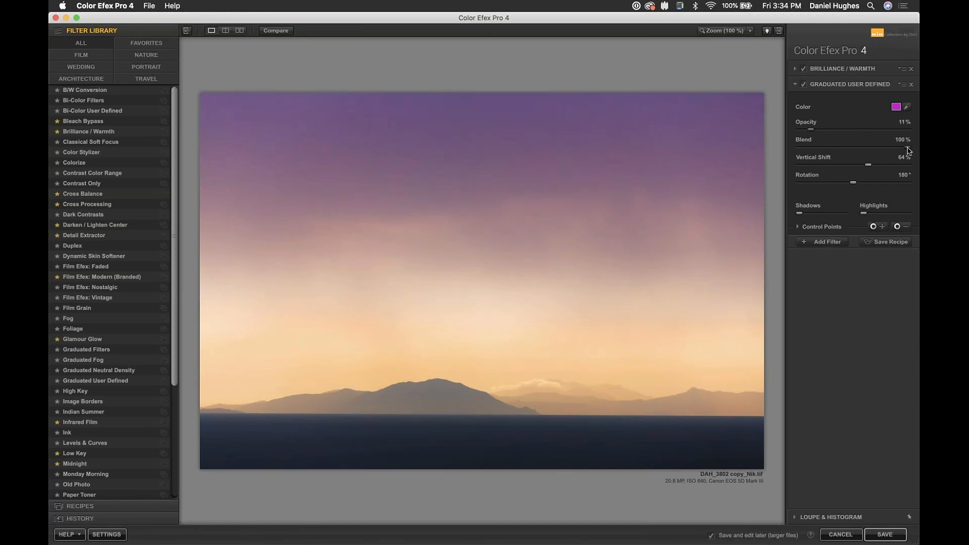
drag(865, 165, 892, 164)
click(275, 32)
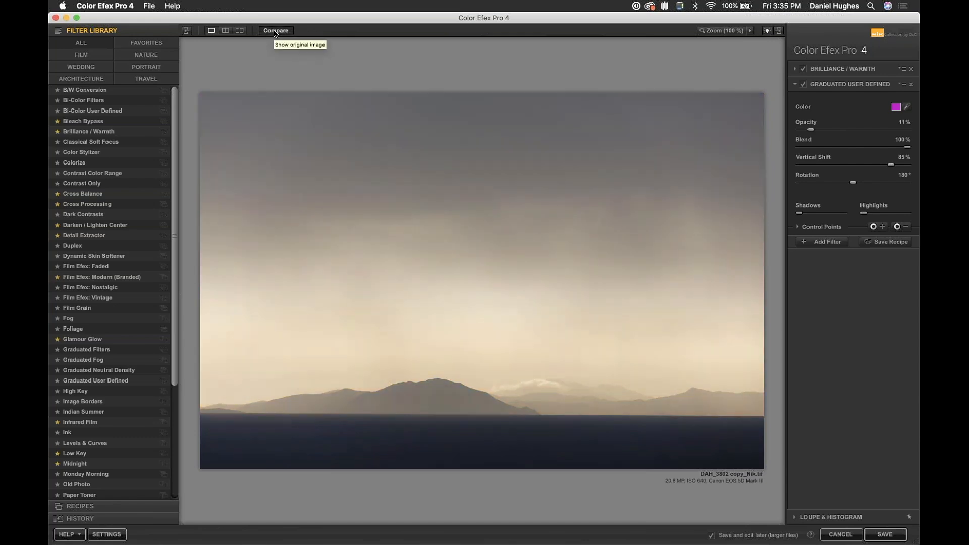
- Return to the filtered image and lower the purple gradient's opacity to 9%
click(275, 33)
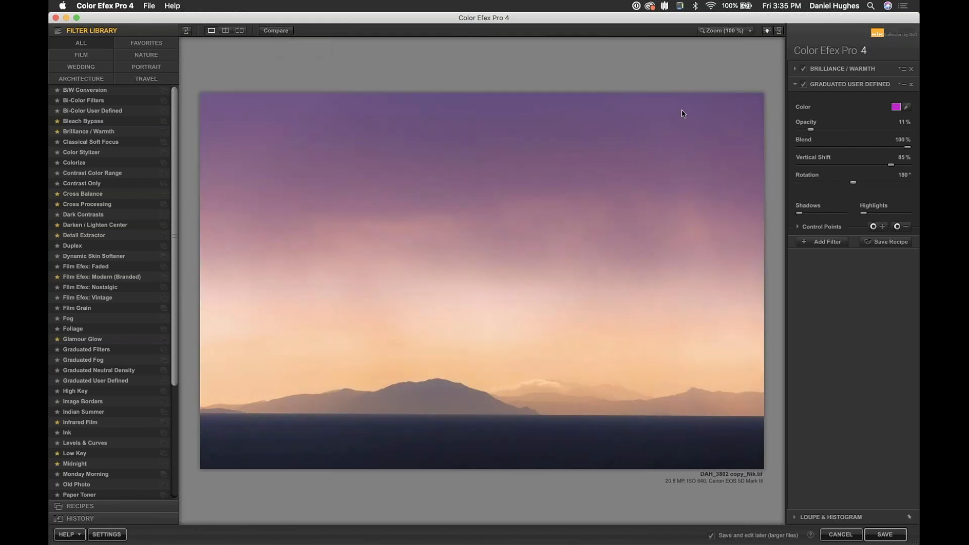
drag(812, 130, 808, 130)
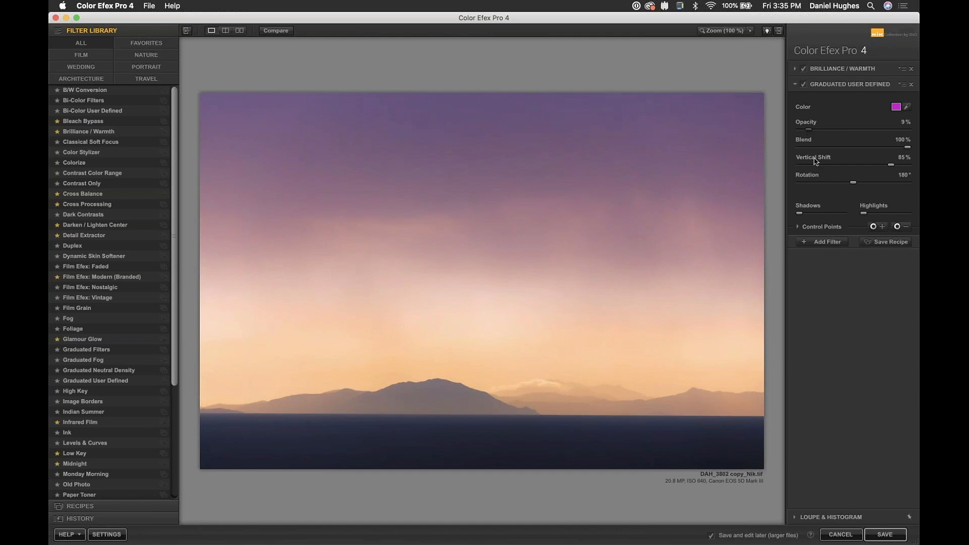
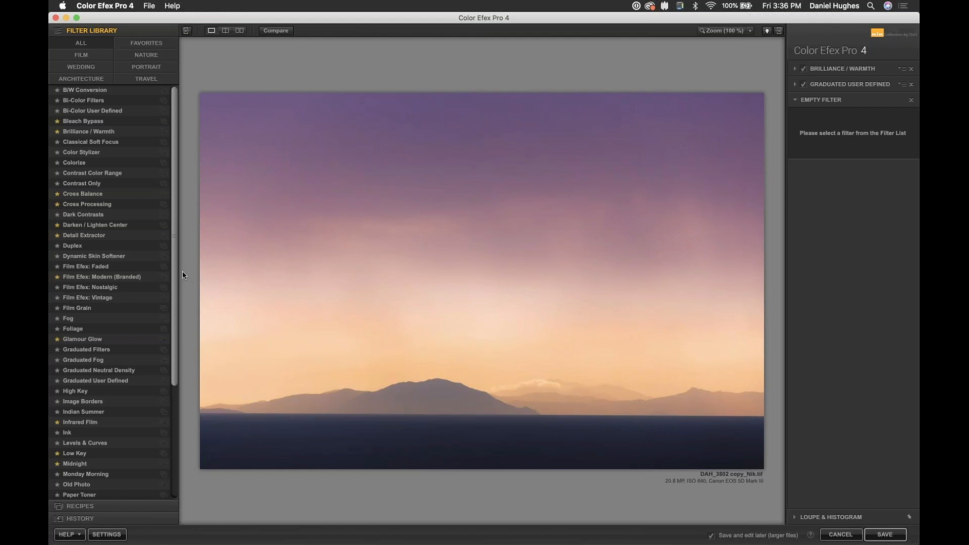
- Apply Tonal Contrast as the third stacked filter, and toggle its effect off and on to judge it
drag(174, 282, 169, 404)
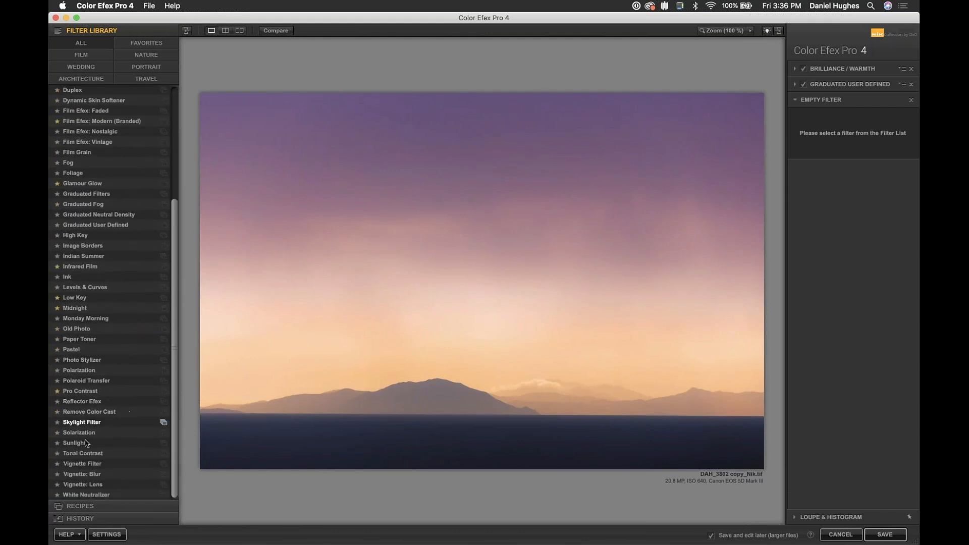
click(77, 456)
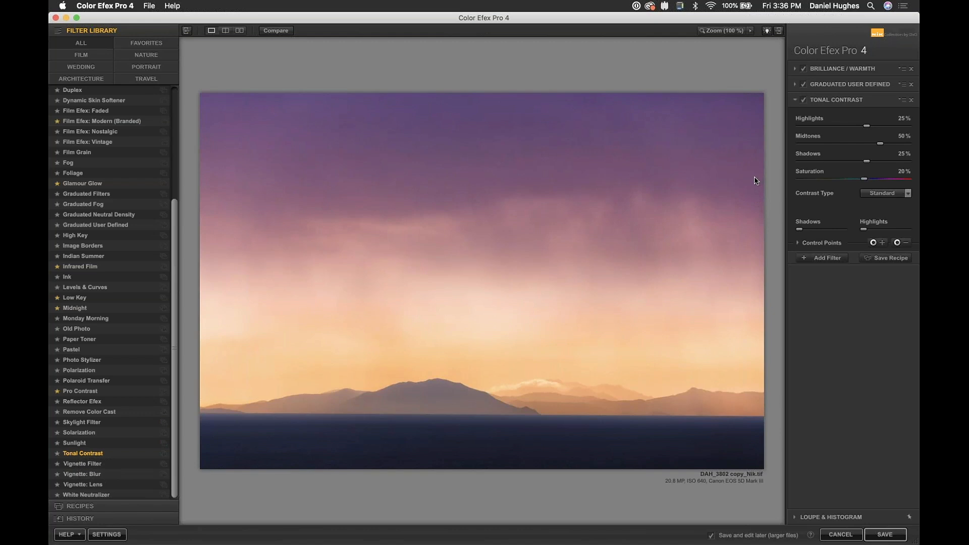
click(803, 101)
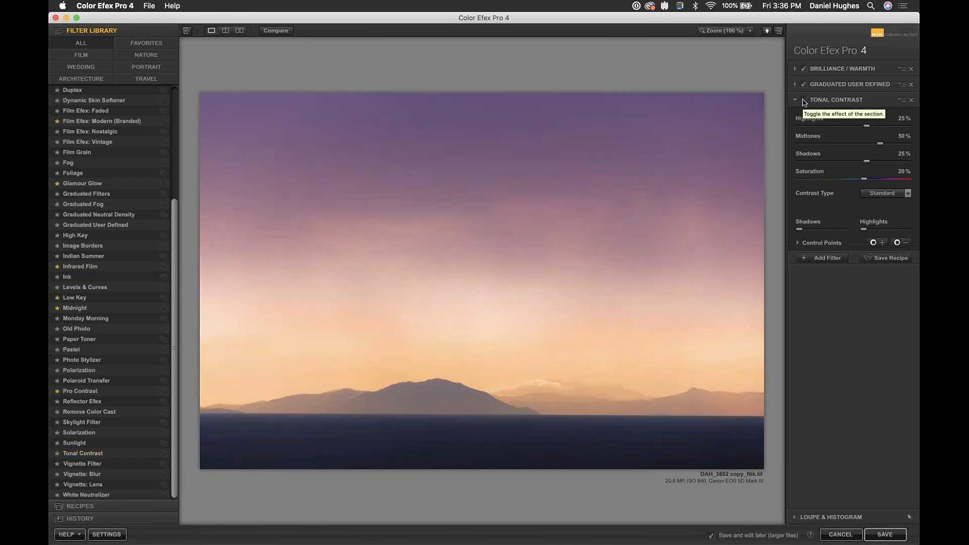
click(804, 101)
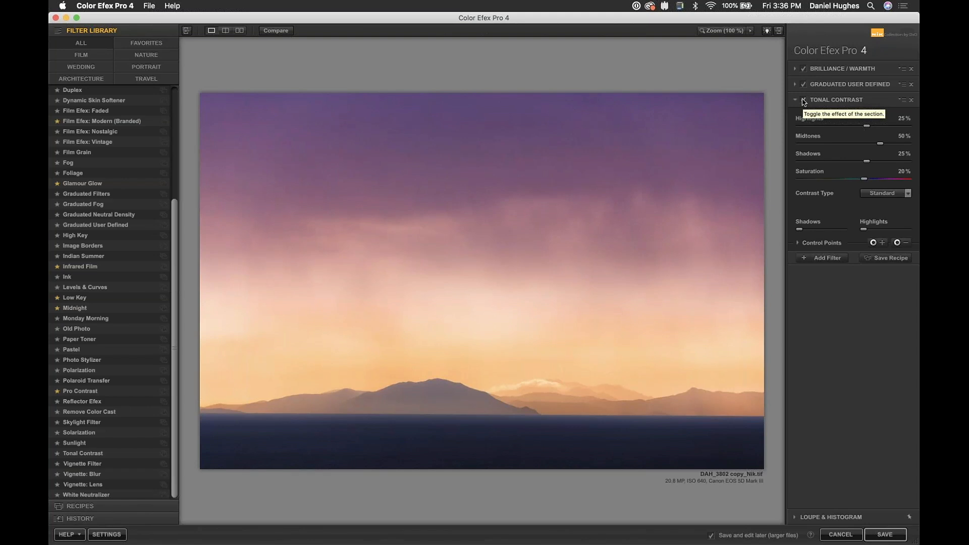
click(804, 101)
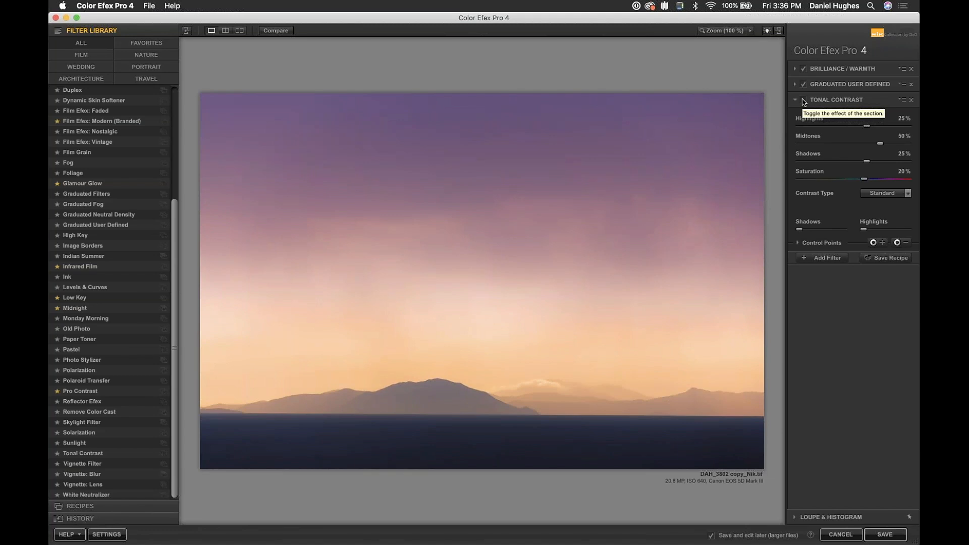
click(805, 100)
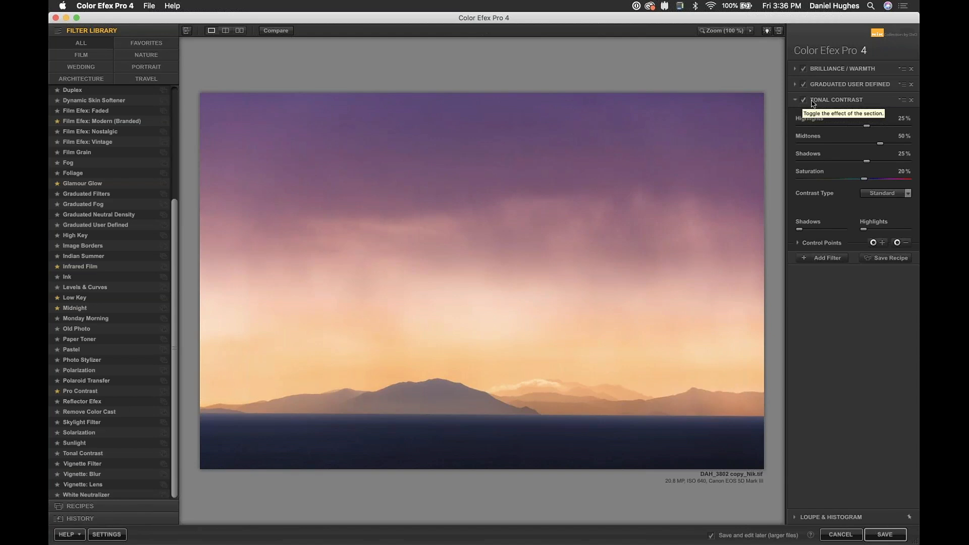
- Change the Tonal Contrast type to Balanced with midtones at 25% and highlights at -10%, and check the filter's effect
click(906, 195)
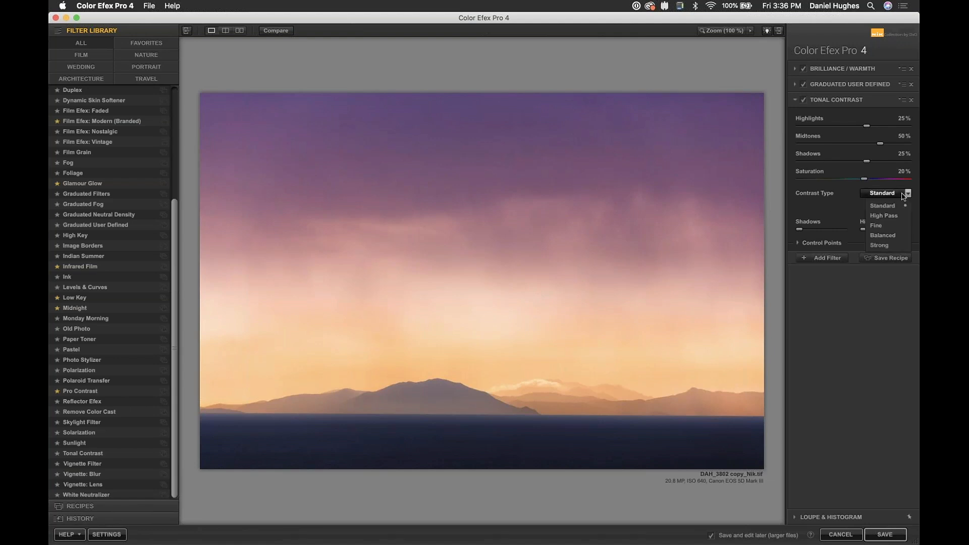
click(883, 215)
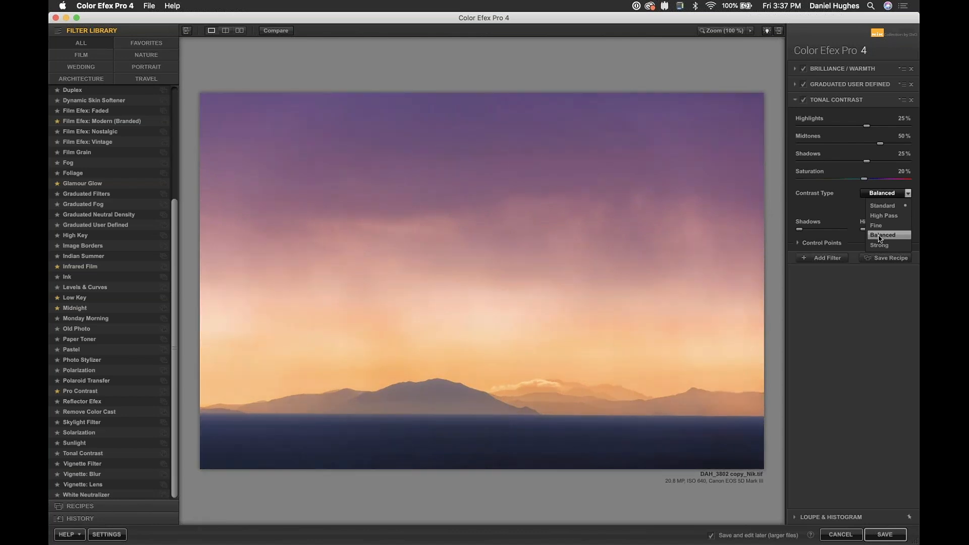
click(879, 236)
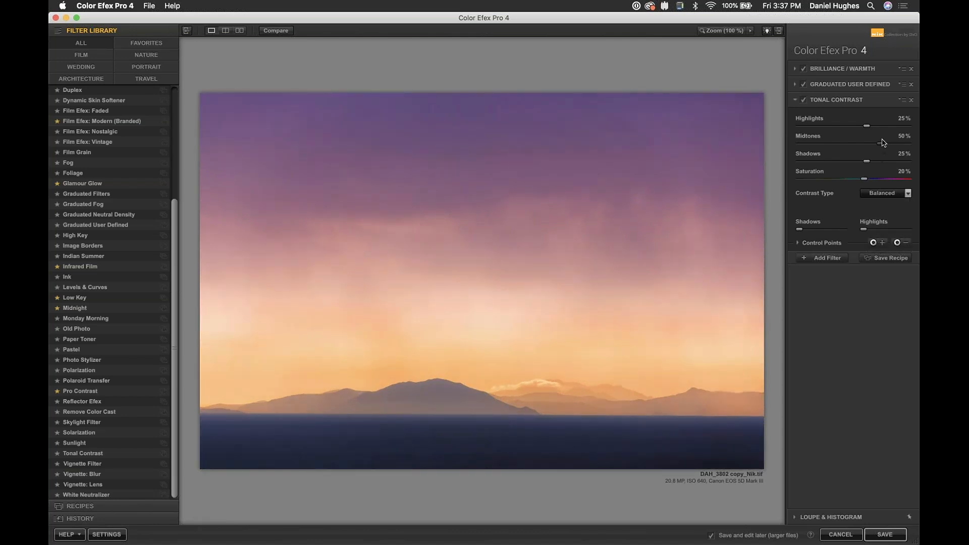
drag(879, 144, 848, 131)
click(803, 101)
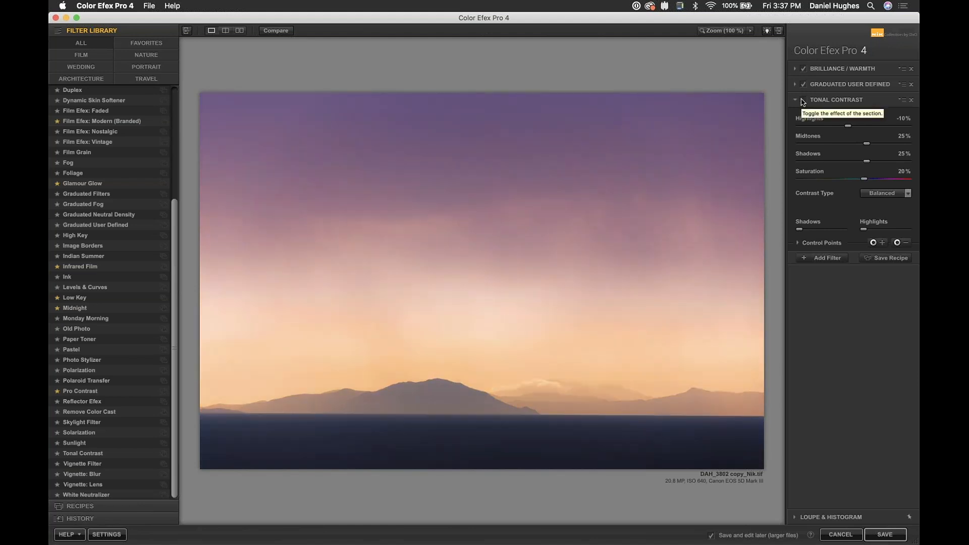
click(803, 100)
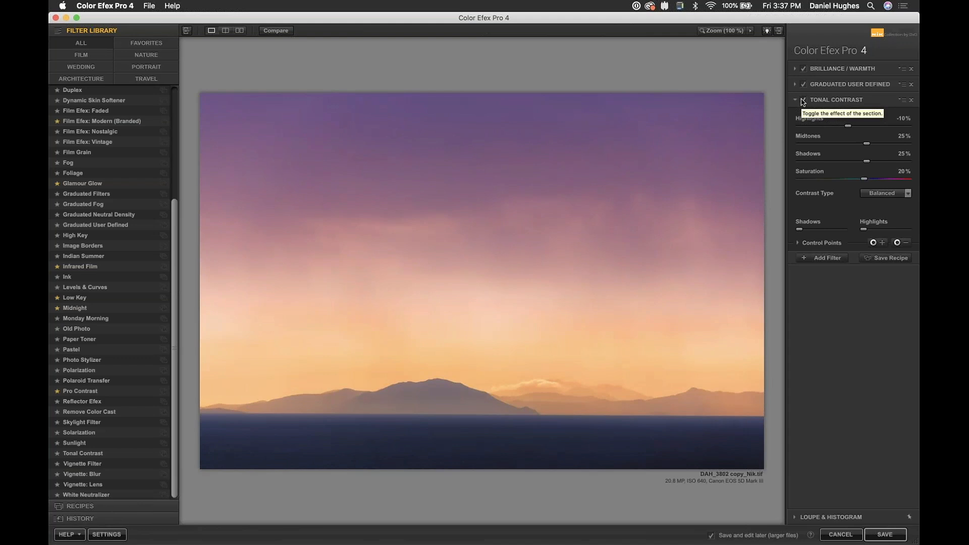
- Set the Tonal Contrast saturation to 0% and compare the photo with and without the filter
click(900, 173)
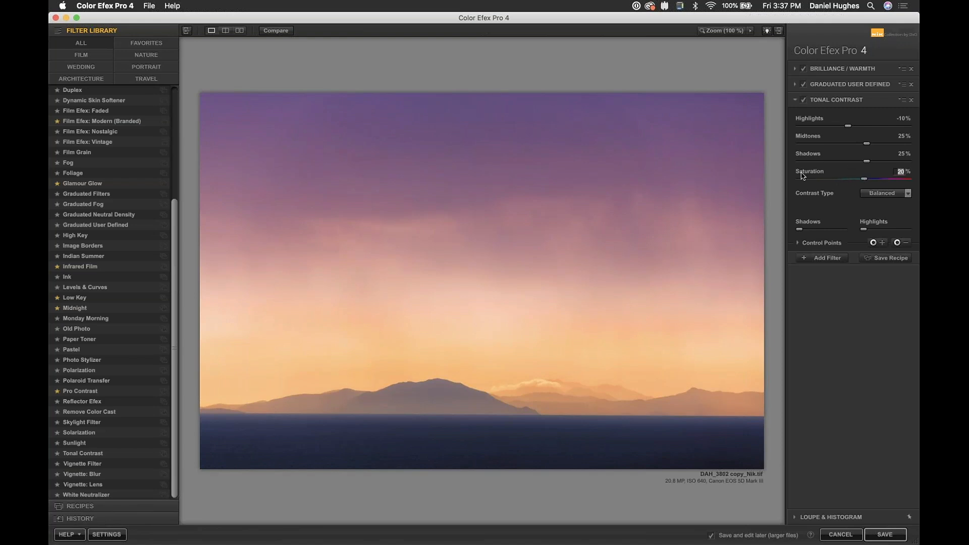
click(881, 171)
click(901, 172)
text(0)
key(Return)
click(804, 100)
click(804, 100)
click(804, 100)
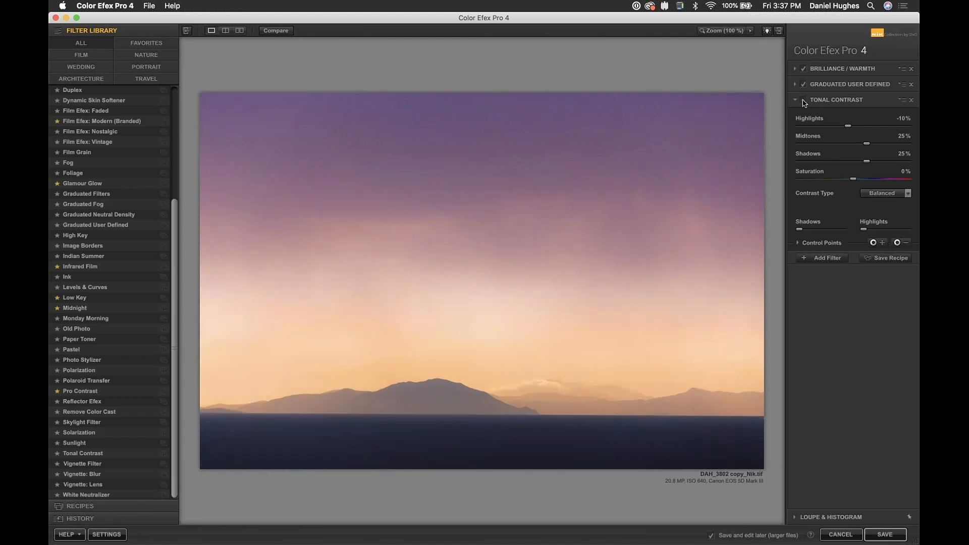
click(804, 100)
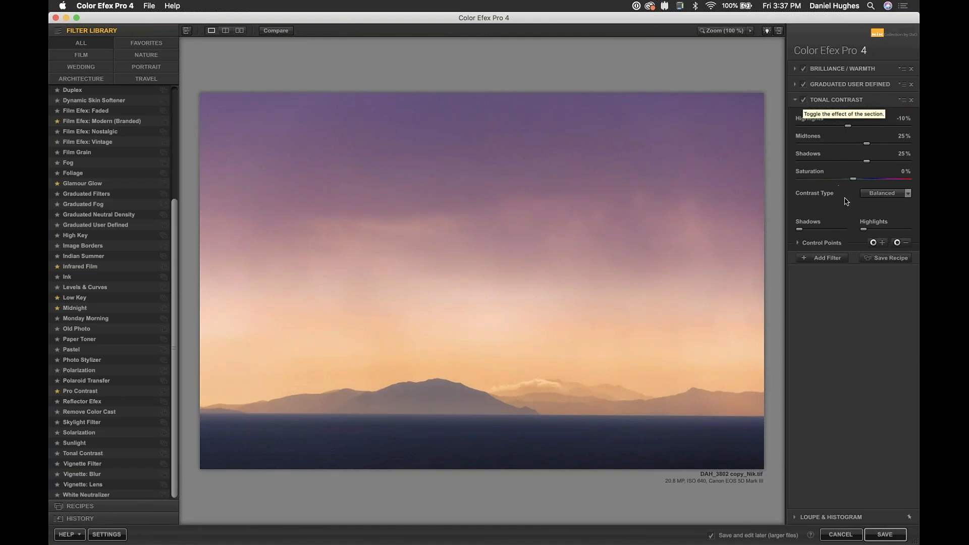
- Limit Tonal Contrast with full-opacity control points on the distant cloud-capped peak, the ridge to its right and the hills on the left
click(883, 244)
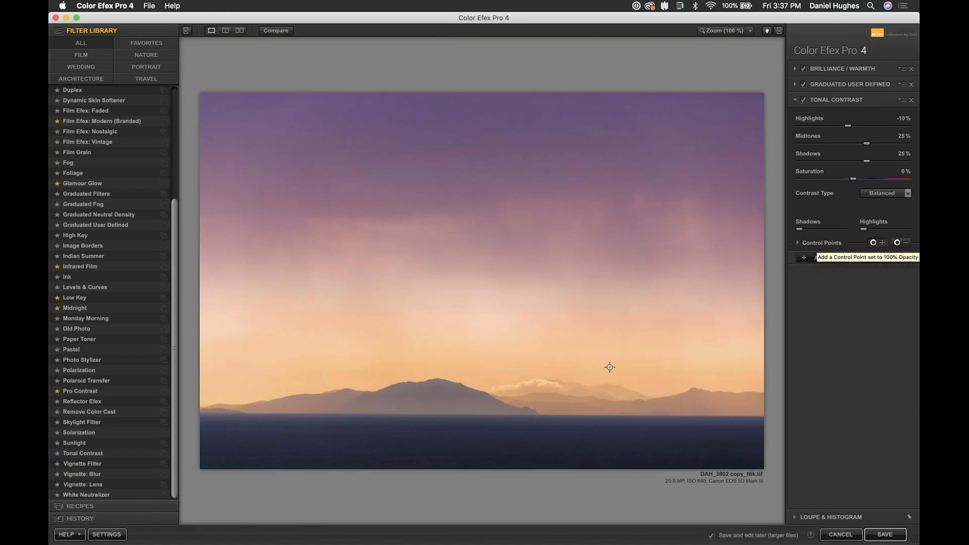
click(536, 390)
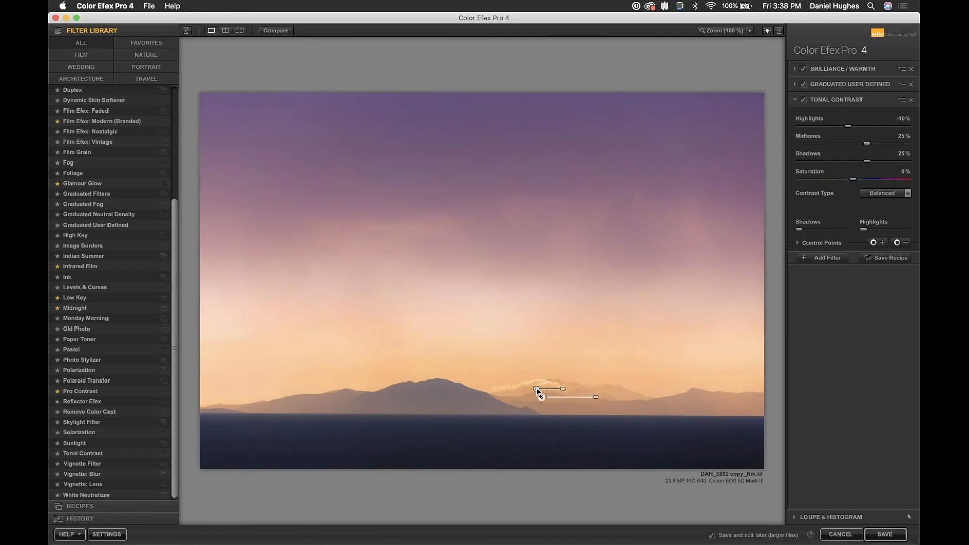
click(882, 243)
click(543, 381)
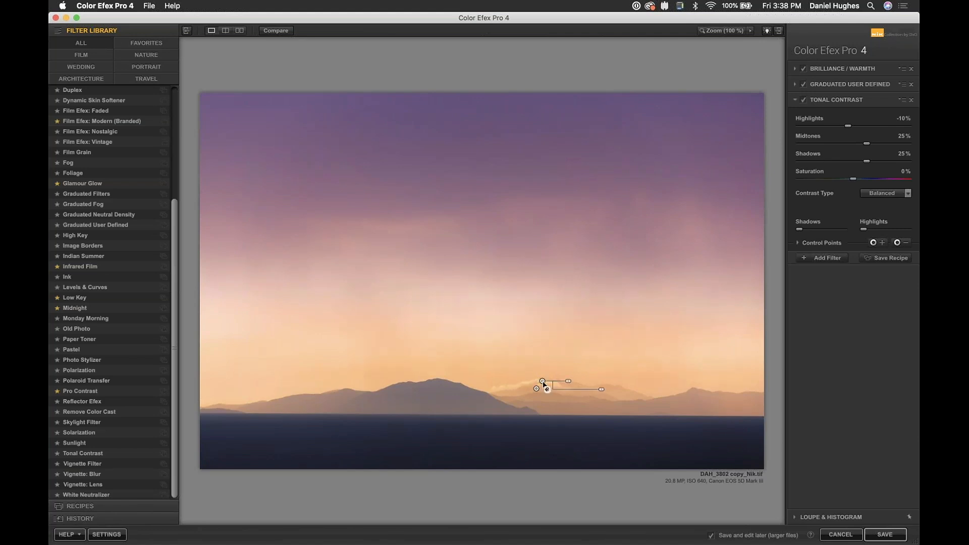
click(882, 243)
click(621, 392)
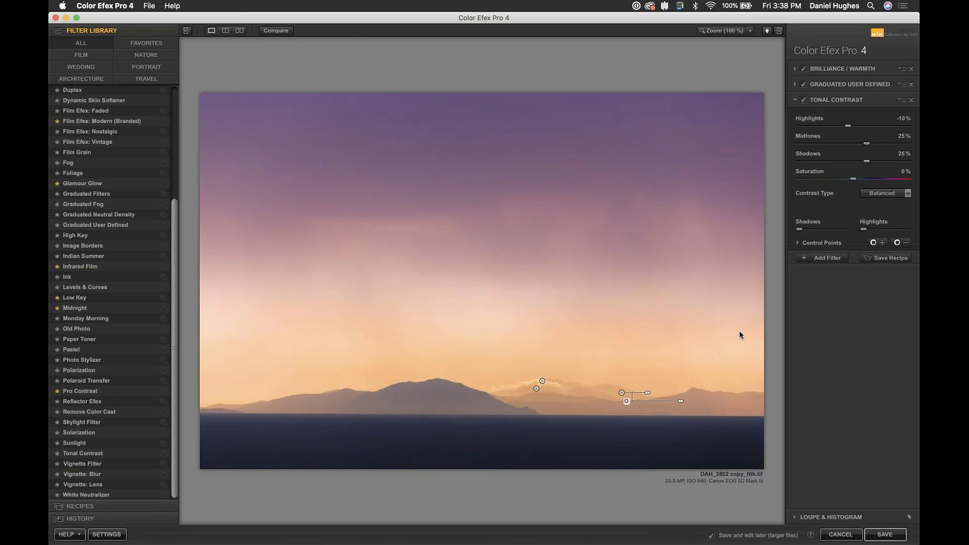
click(882, 243)
click(376, 395)
drag(376, 396, 364, 397)
click(346, 391)
- Compare the photo with and without Tonal Contrast, and against the original image
click(805, 100)
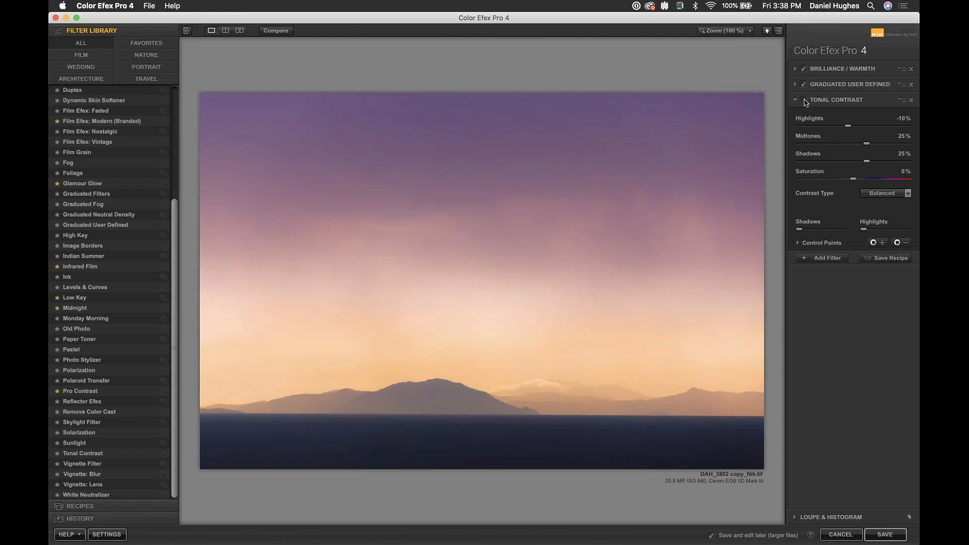
click(804, 99)
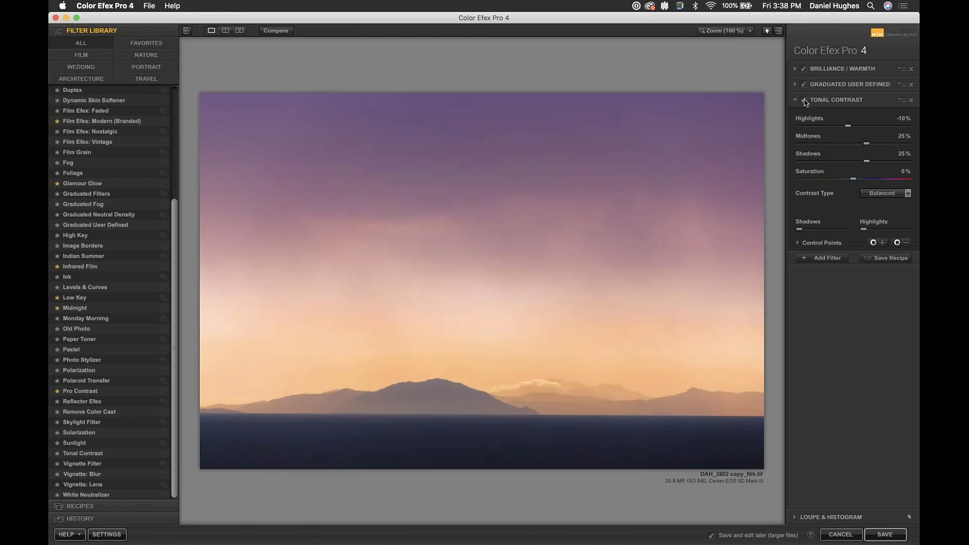
click(278, 32)
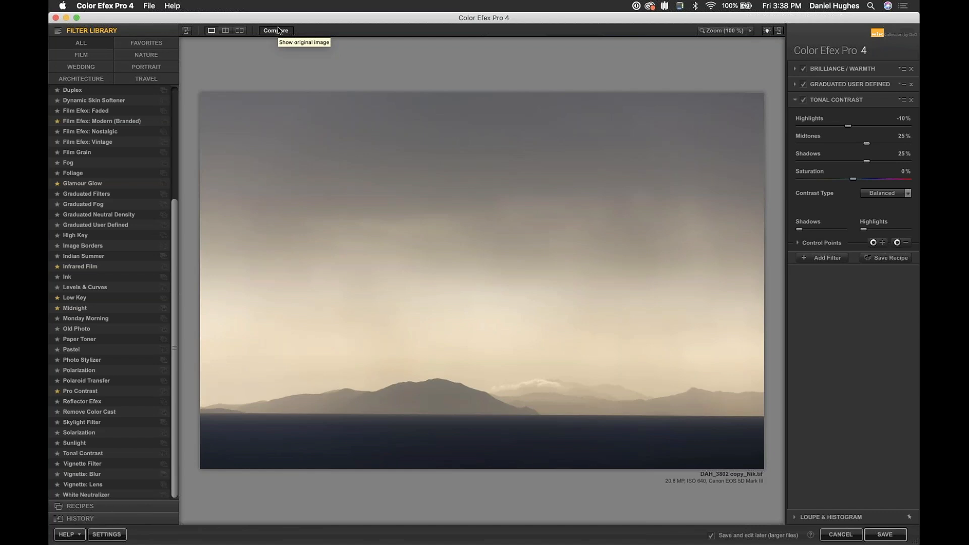
click(279, 31)
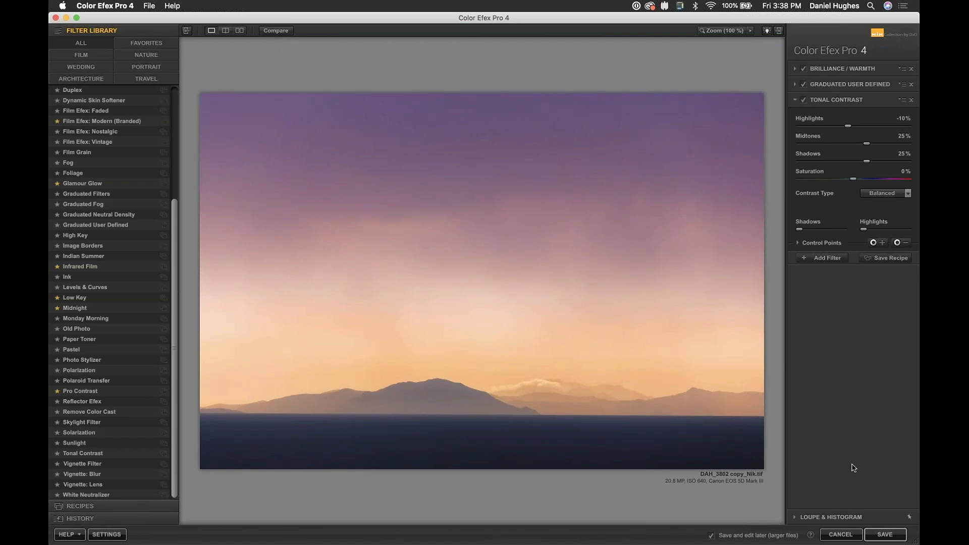
- Save the filtered photo back to DxO PhotoLab and view DAH_3802 copy_Nik.tif
click(880, 538)
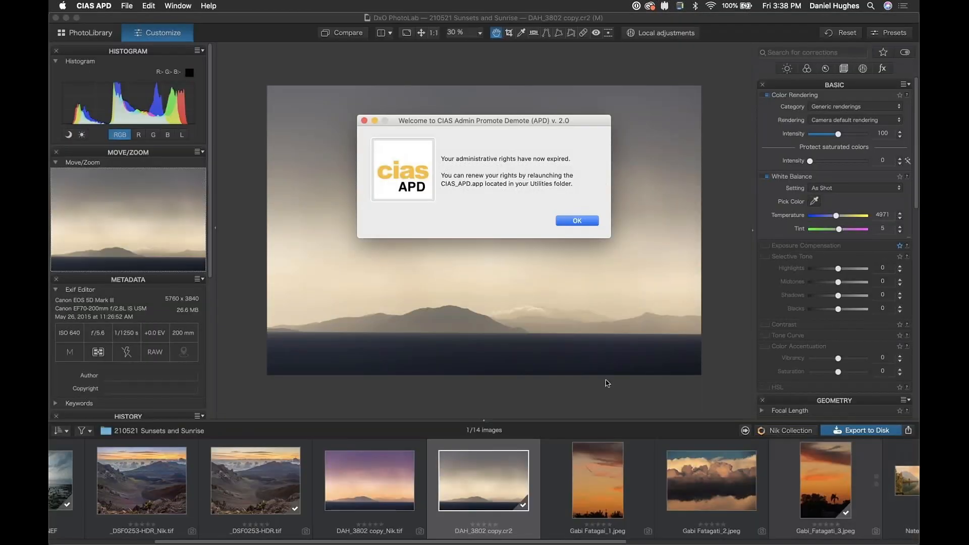
click(577, 220)
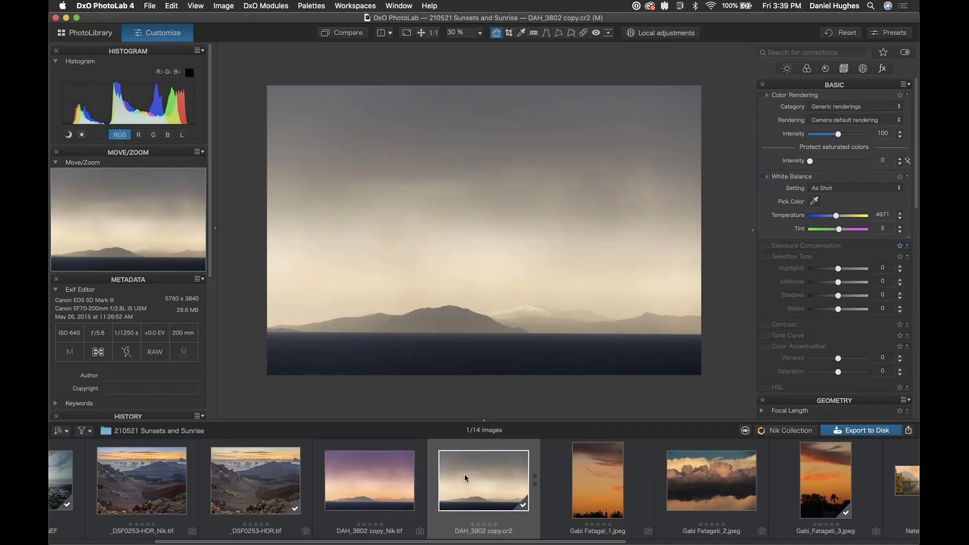
click(375, 482)
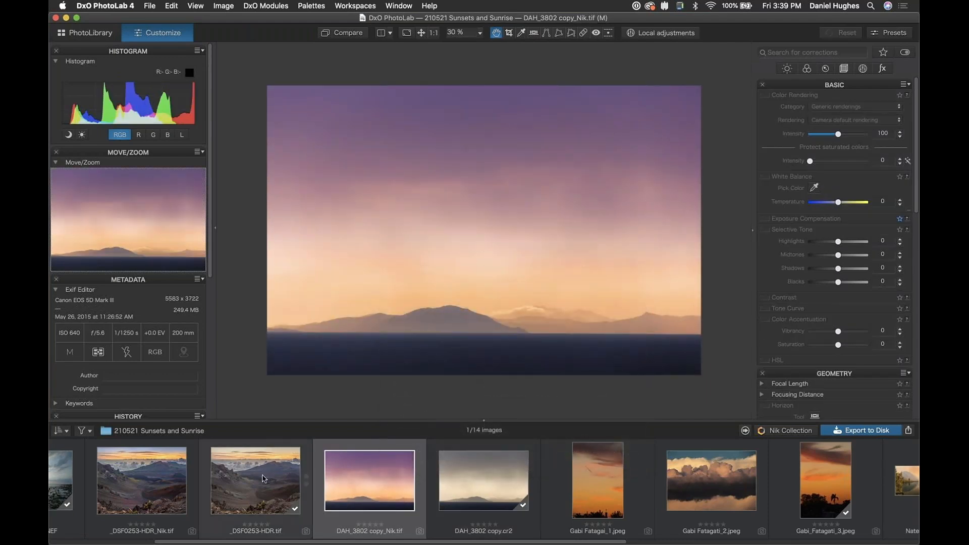
- Compare the original _DAH9692 copy.NEF seascape with its edited version, _DAH9692 copy_Nik.tif
scroll(262, 478, left, 3)
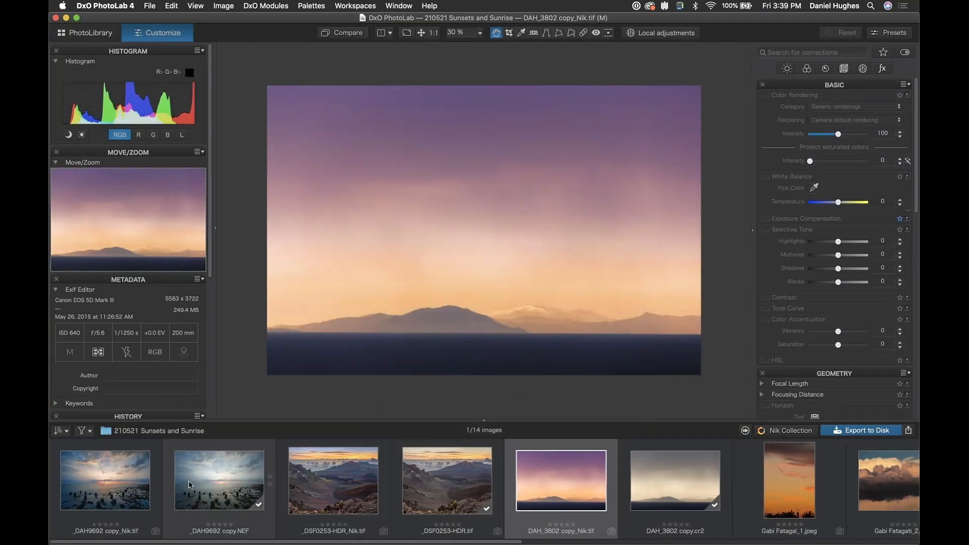
scroll(200, 492, right, 1)
click(204, 482)
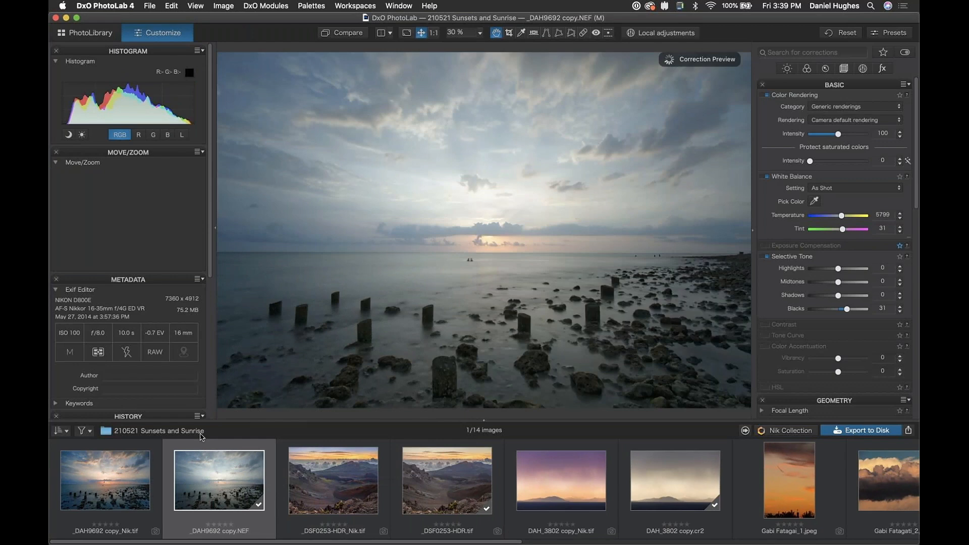
click(96, 482)
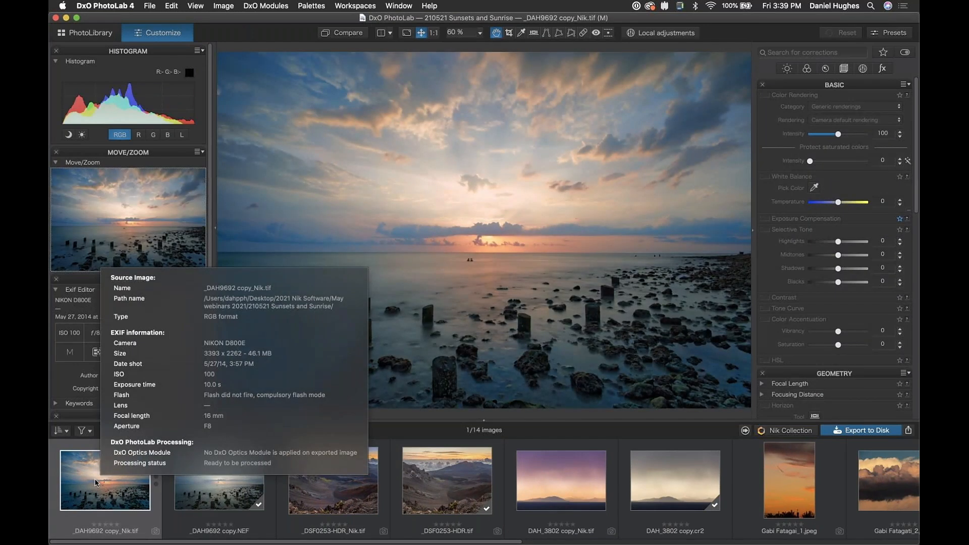
click(215, 481)
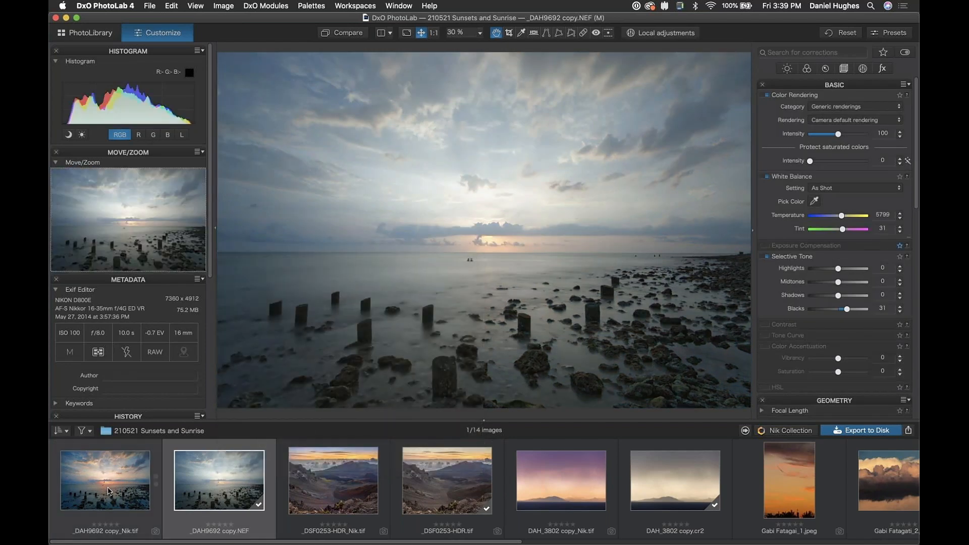
key(Left)
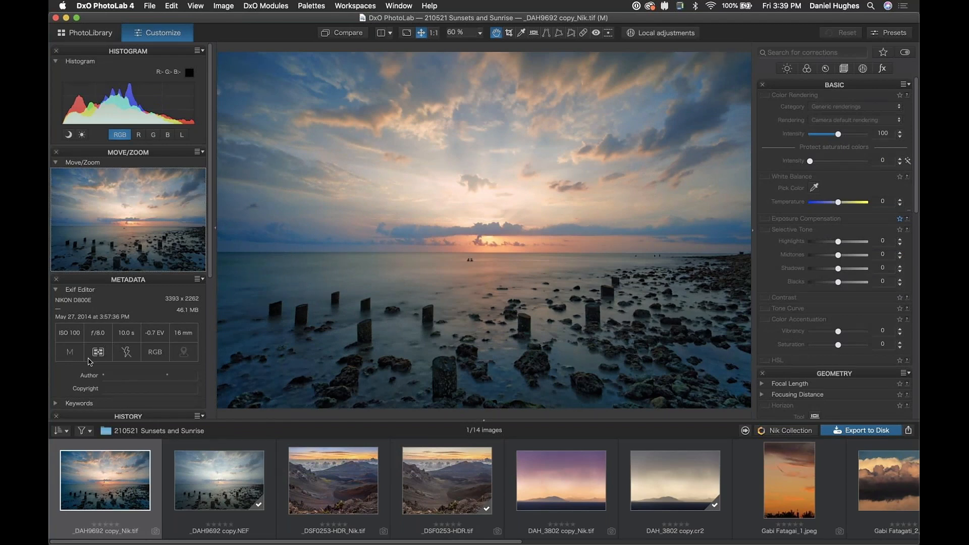
right_click(103, 483)
click(96, 474)
right_click(107, 476)
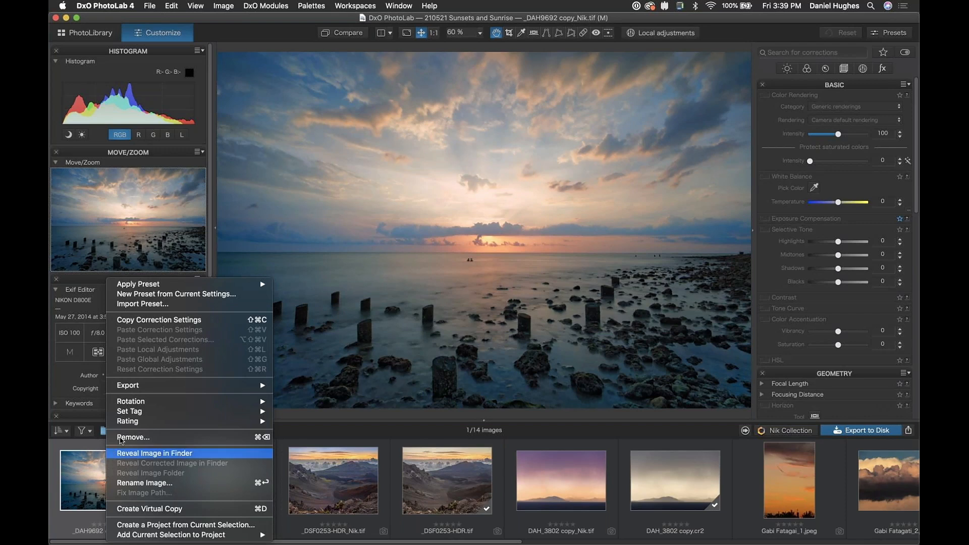
click(81, 479)
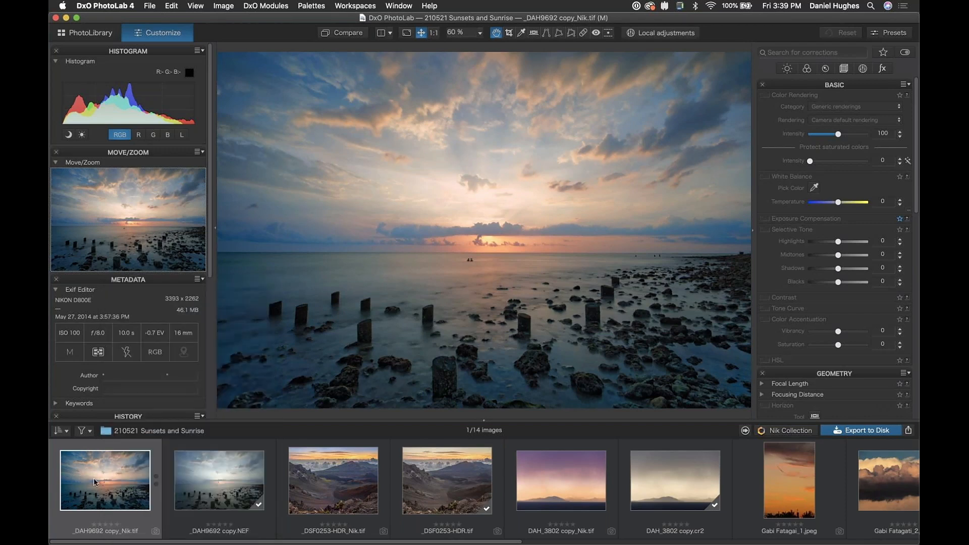
- Delete the edited seascape _DAH9692 copy_Nik.tif from the disk
right_click(95, 480)
click(114, 437)
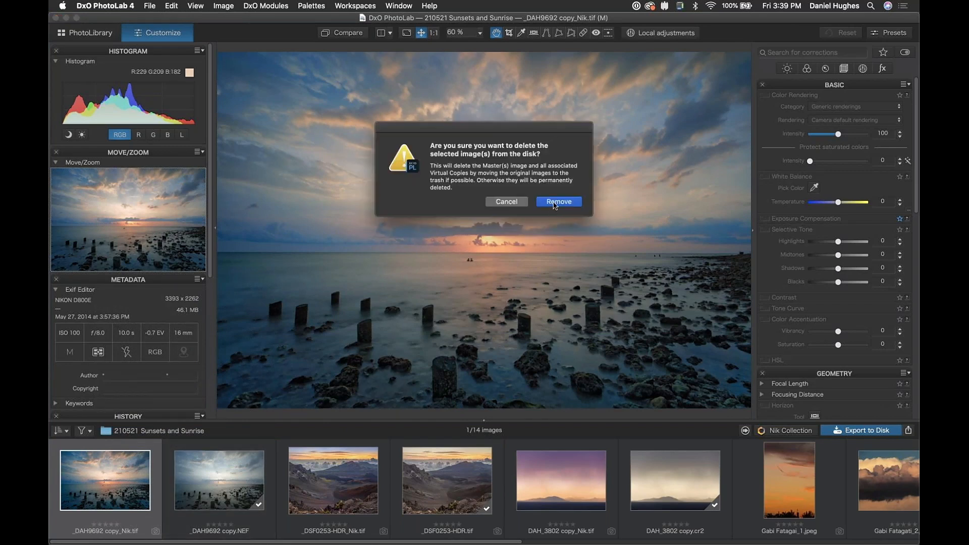
key(Return)
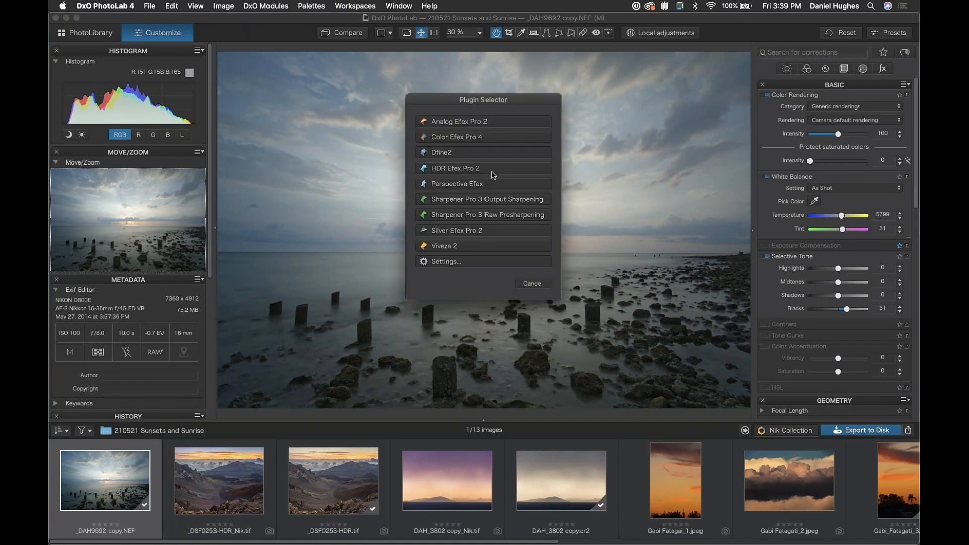
- Open _DAH9692 copy.NEF in Color Efex Pro 4 and dismiss the JPEG or TIFF notice
click(450, 138)
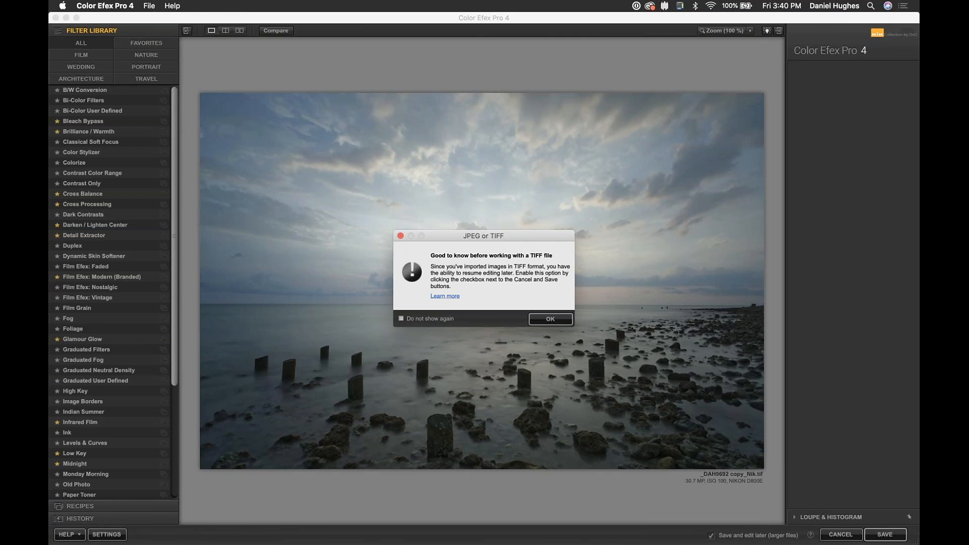
drag(433, 236, 387, 177)
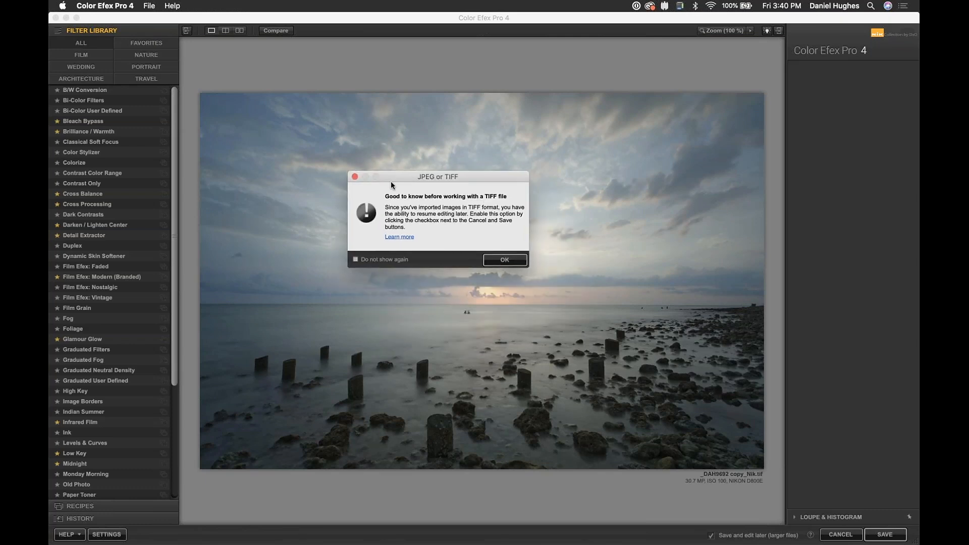
click(504, 260)
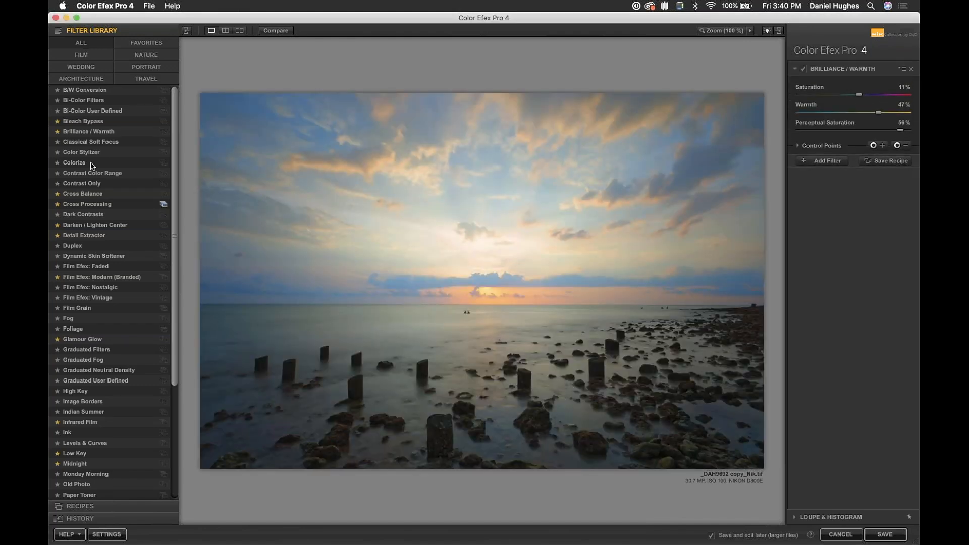
- Apply Bi-Color Filters to the seascape and look through its available color sets
click(88, 101)
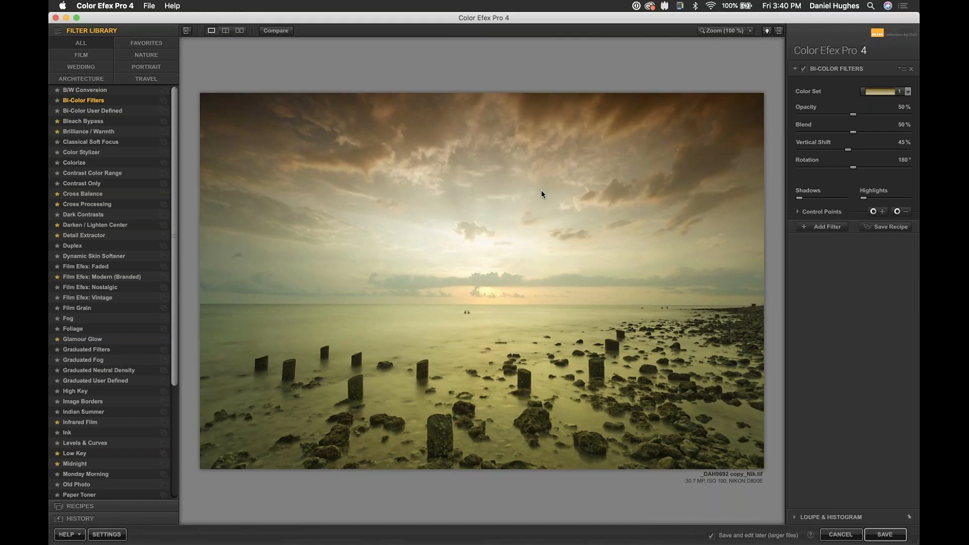
click(901, 93)
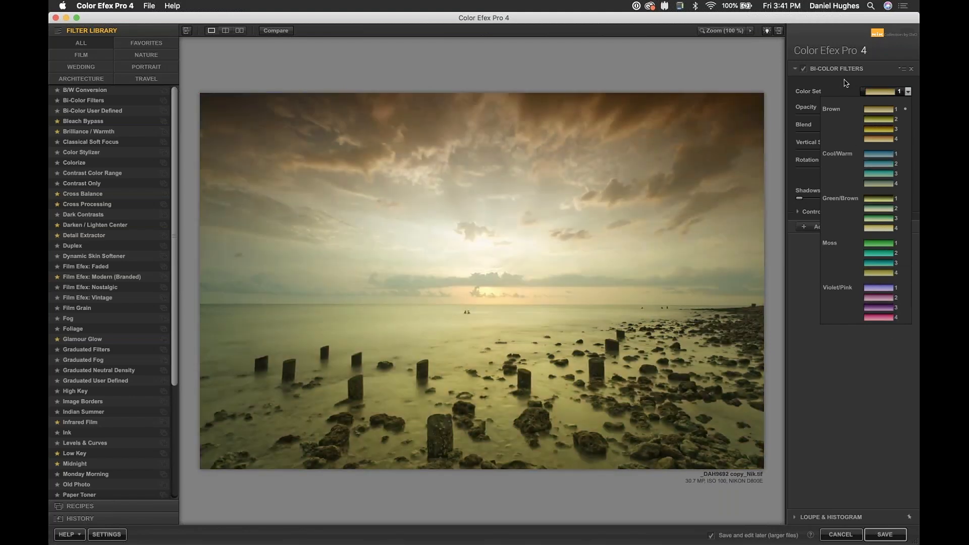
click(846, 83)
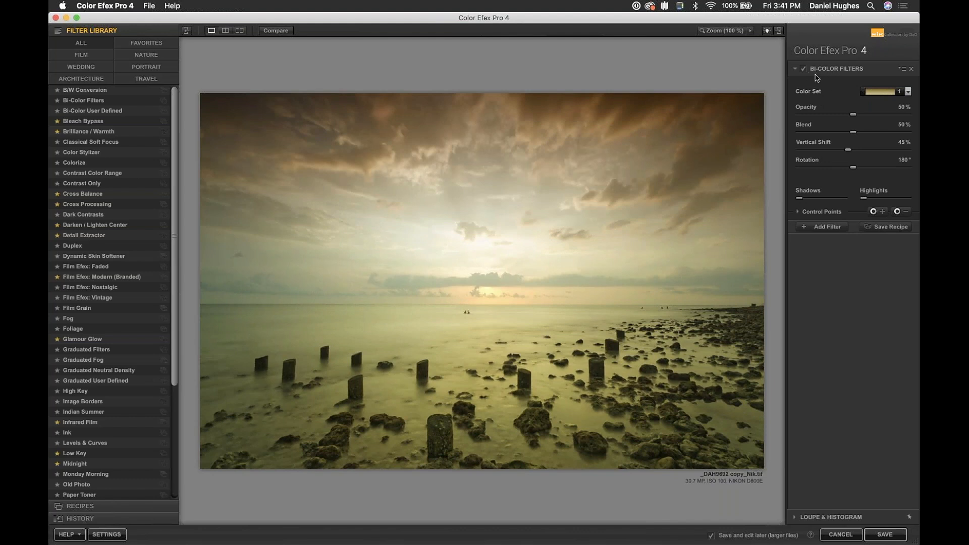
- Apply Bi-Color User Defined with 100% opacity, 0% blend and 54% vertical shift, placing the color split near the horizon
click(99, 111)
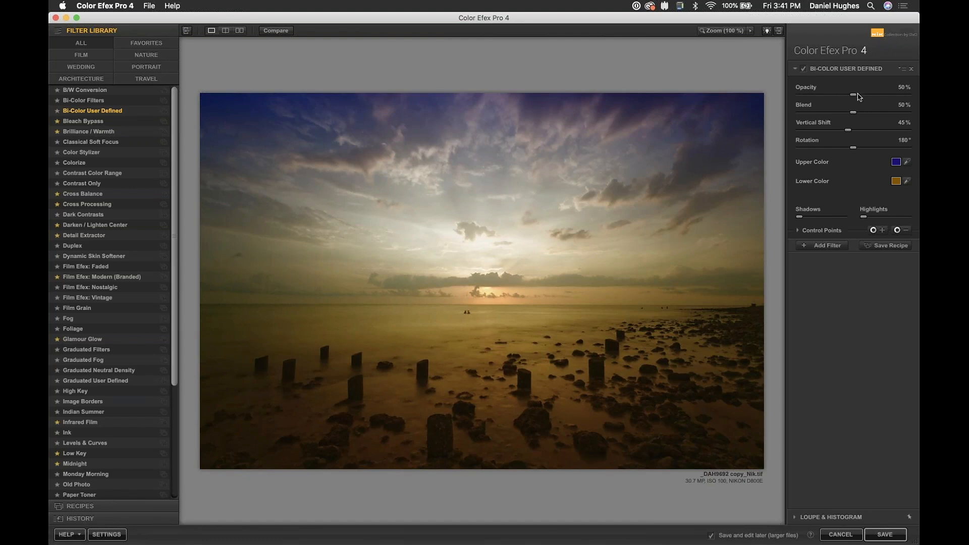
drag(853, 94, 918, 93)
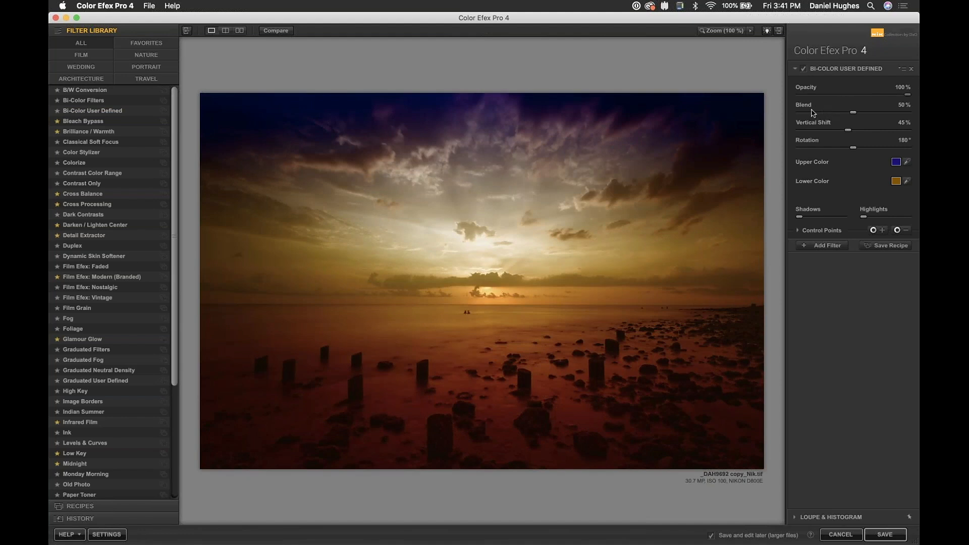
drag(853, 114, 755, 119)
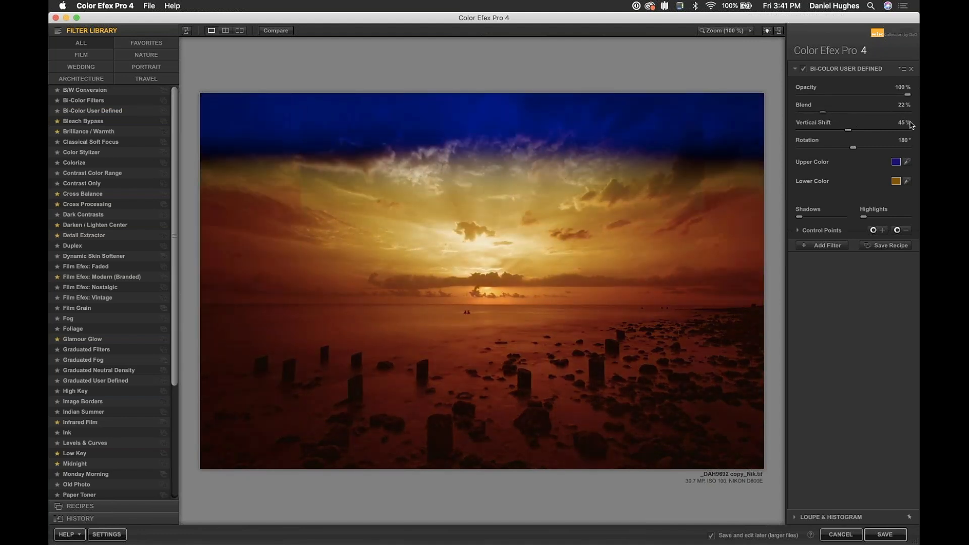
click(858, 130)
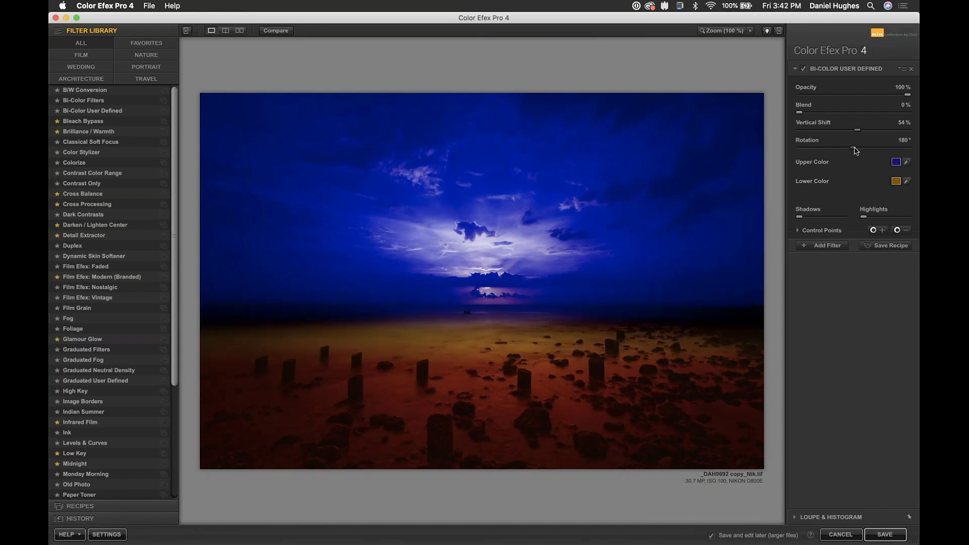
- Try rotating the color split to about 116° and reset the rotation to 180°
drag(842, 149, 820, 149)
click(859, 148)
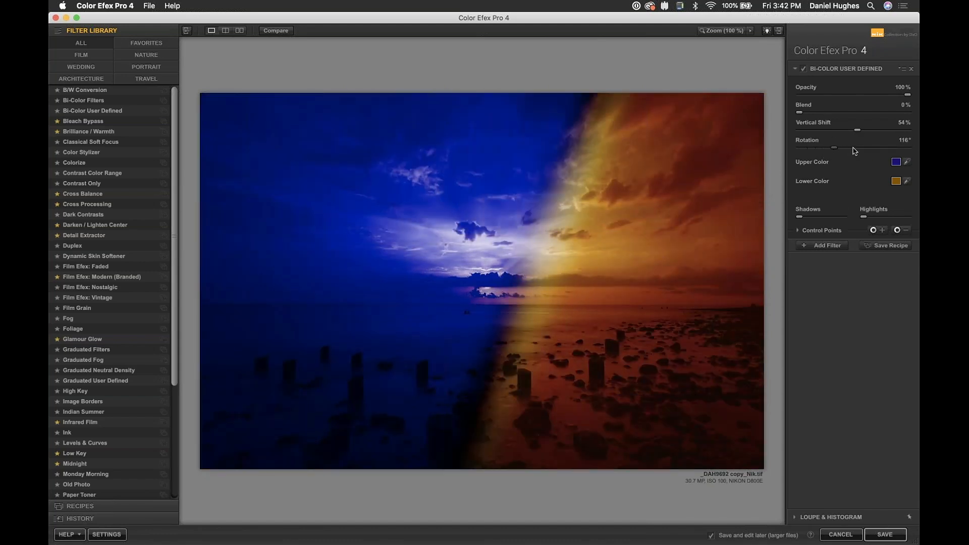
double_click(860, 150)
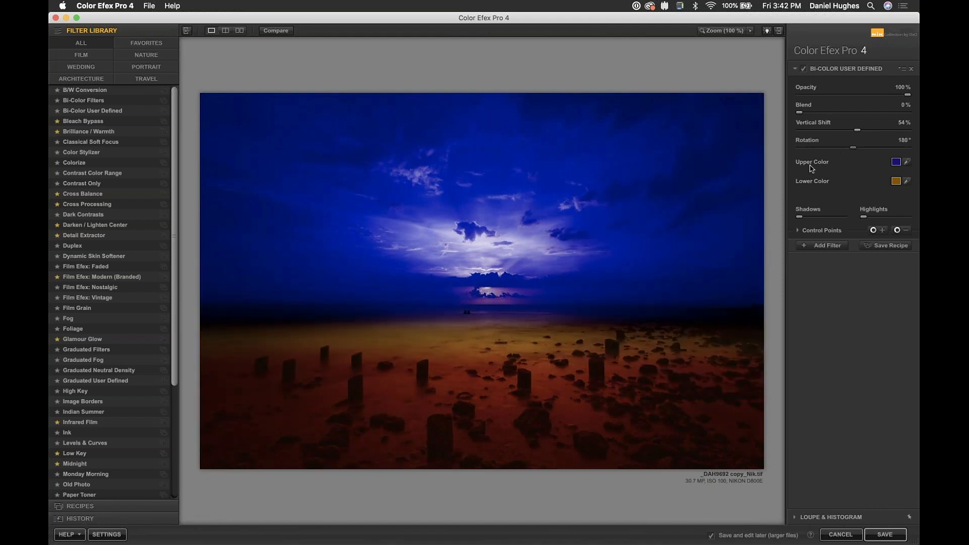
- Sample the filter's upper color from the tinted foreground rocks and compare the photo with and without the filter
click(907, 164)
click(804, 69)
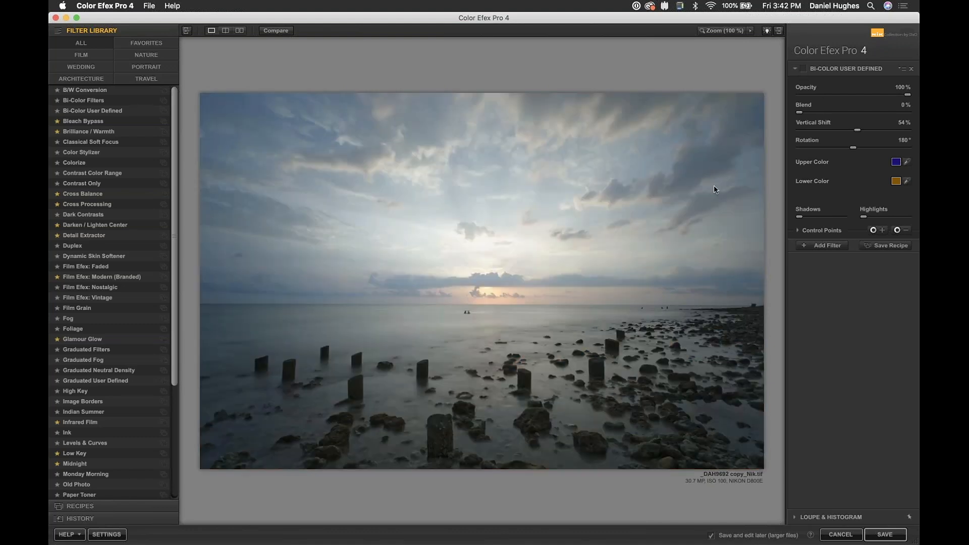
click(907, 162)
click(803, 69)
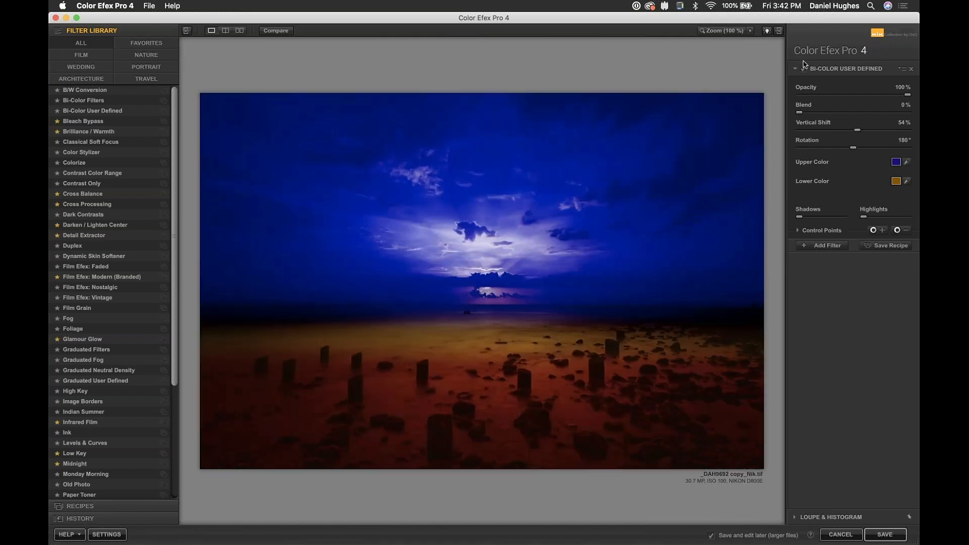
click(907, 162)
click(573, 406)
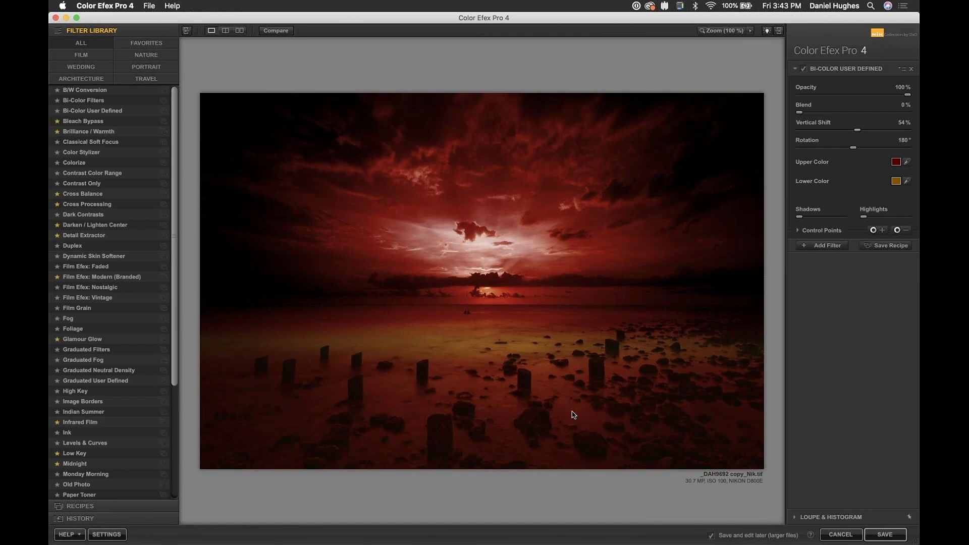
click(804, 68)
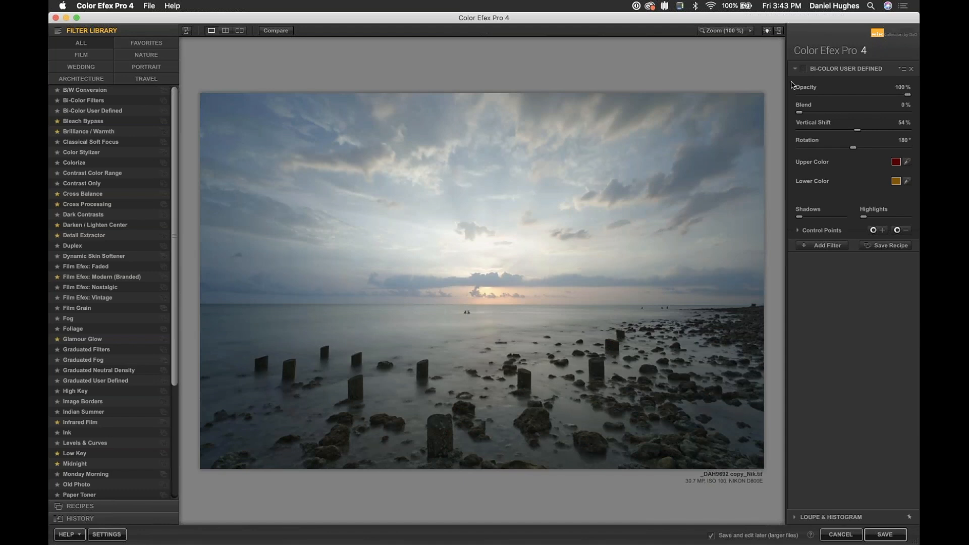
click(804, 69)
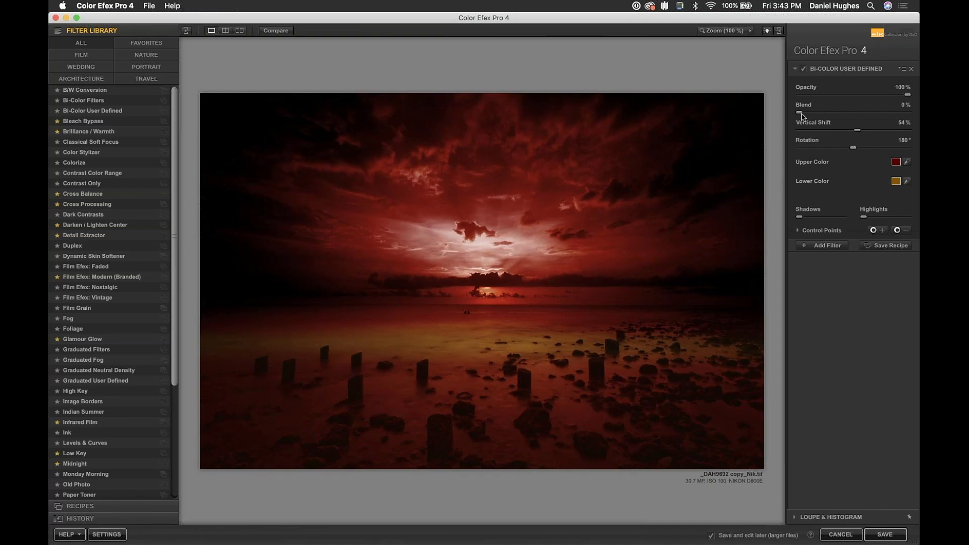
- Sample the upper color from the sky with the Bi-Color User Defined filter switched off, and switch the filter back on
click(805, 69)
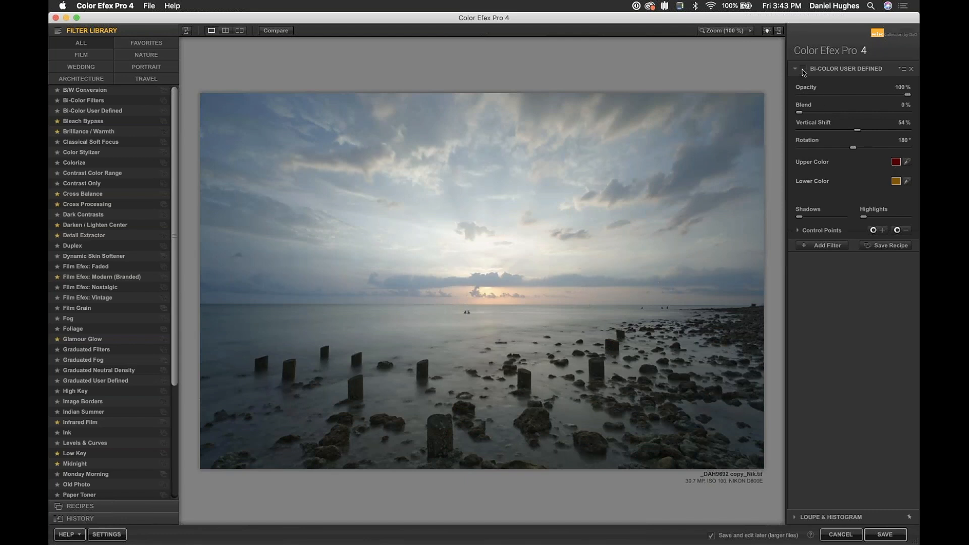
click(908, 163)
click(668, 143)
click(803, 70)
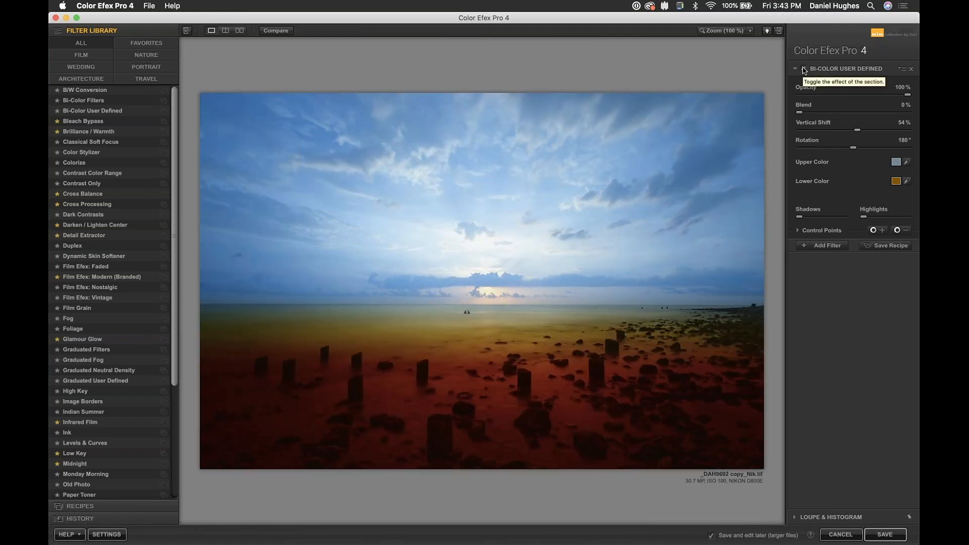
- Set the filter's lower color to a deep blue, about hex 333C99, using the color wheel
click(896, 183)
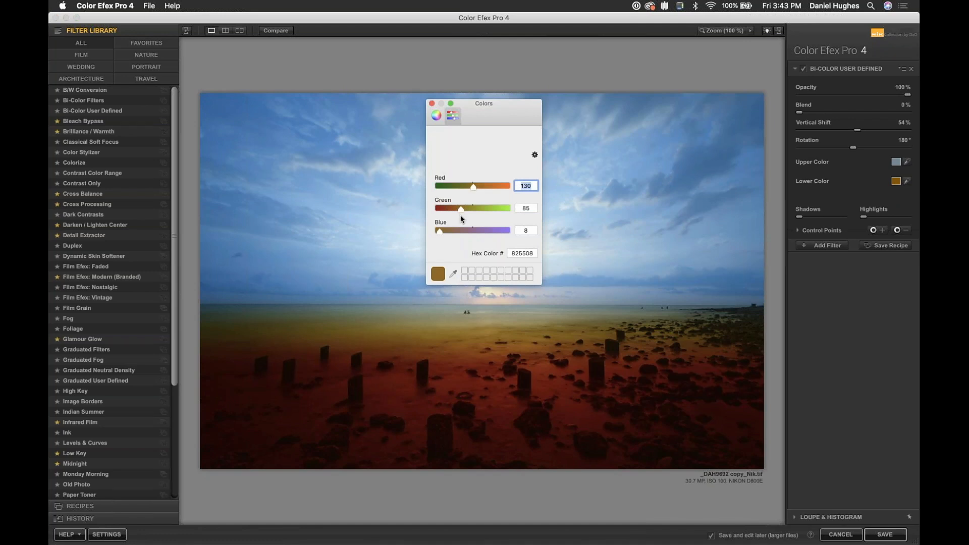
drag(441, 235, 487, 231)
click(458, 232)
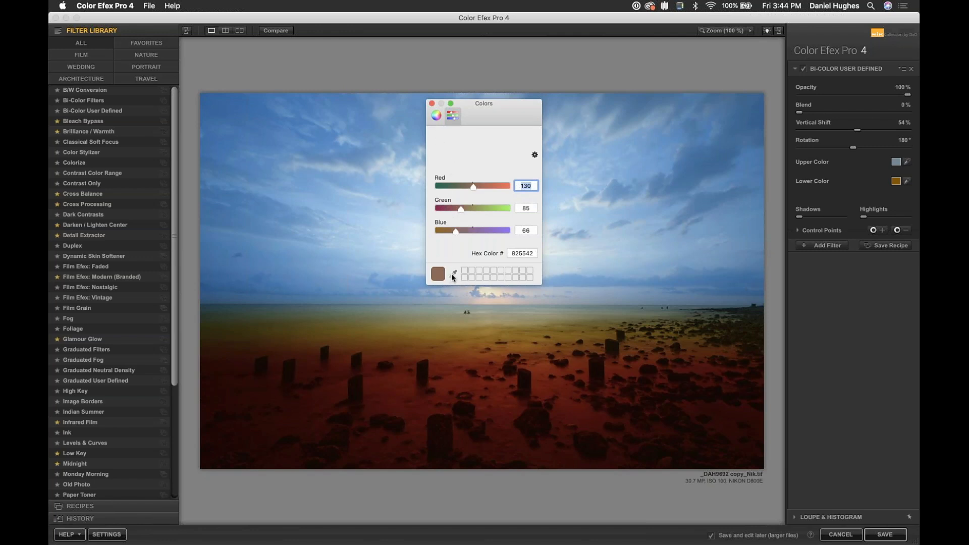
click(438, 118)
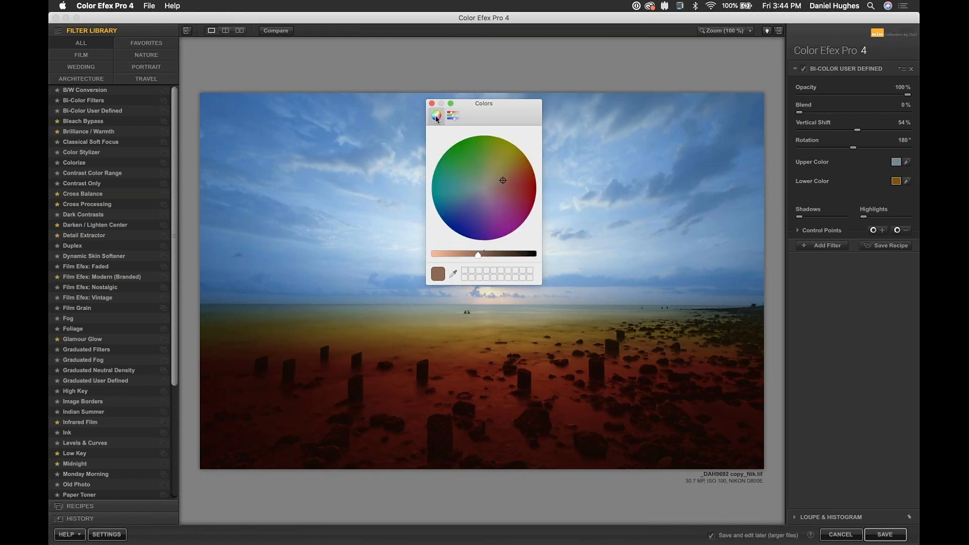
drag(502, 182, 458, 215)
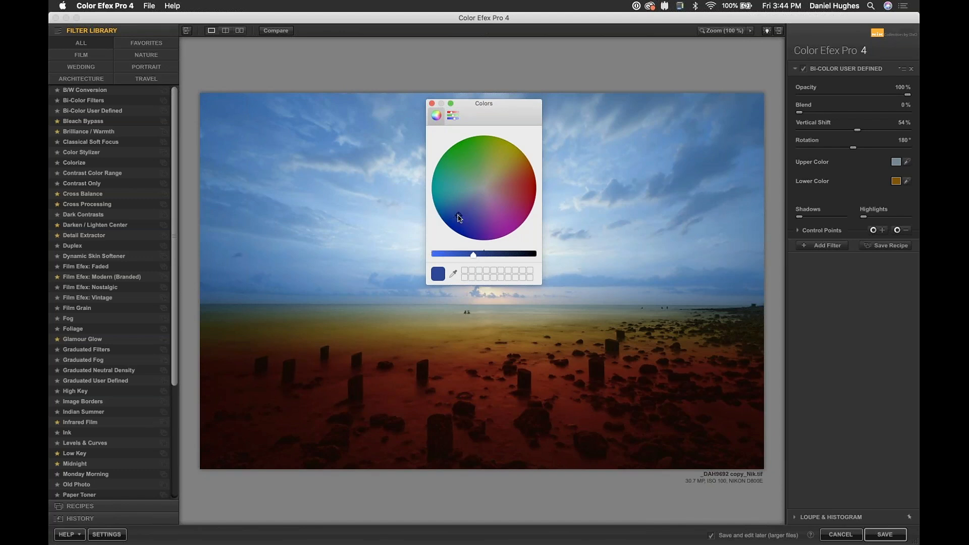
drag(459, 217, 466, 220)
drag(507, 76, 508, 44)
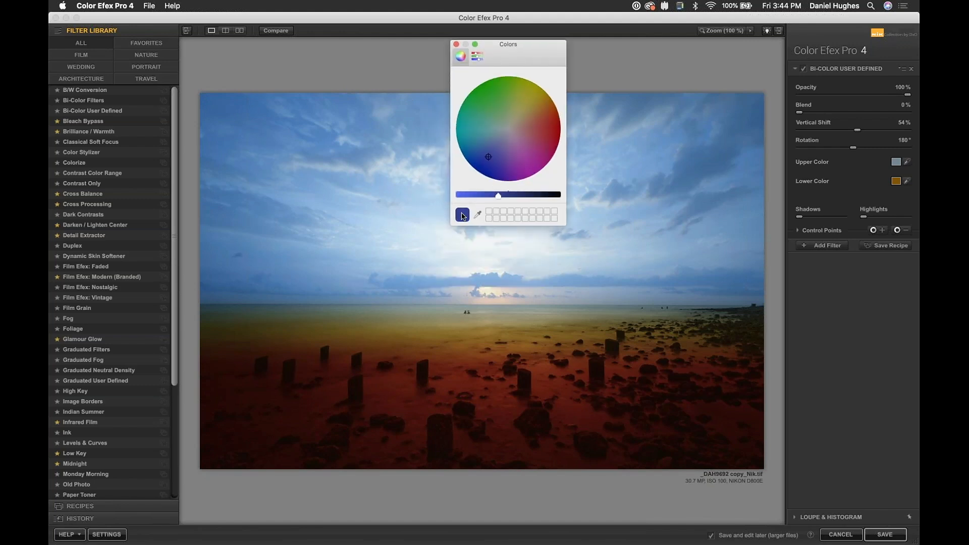
click(456, 45)
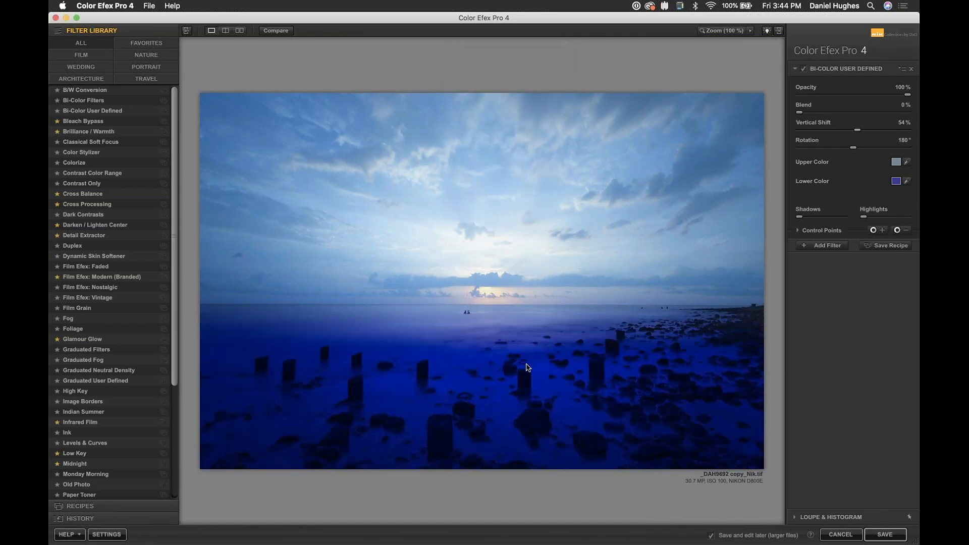
- Soften the filter's lower color to a less saturated violet-blue
click(896, 182)
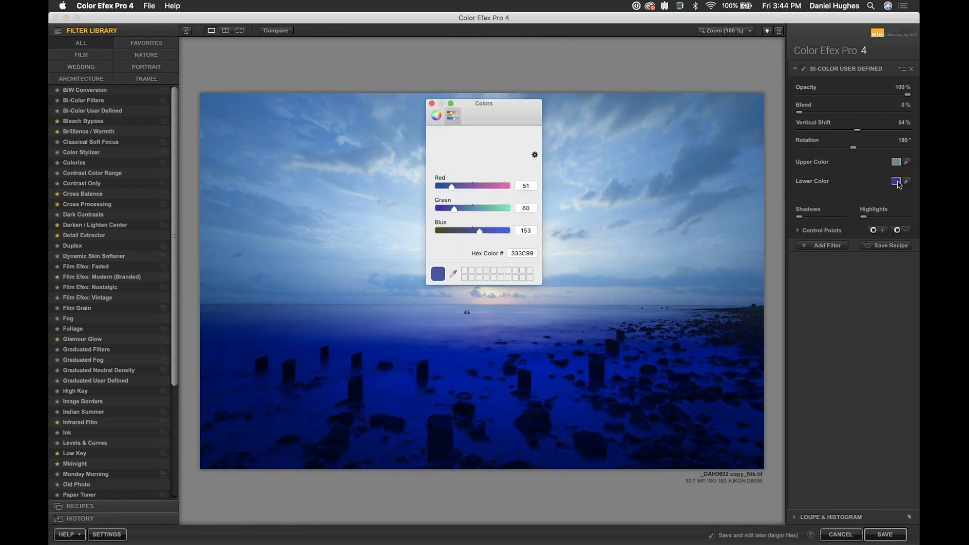
click(436, 116)
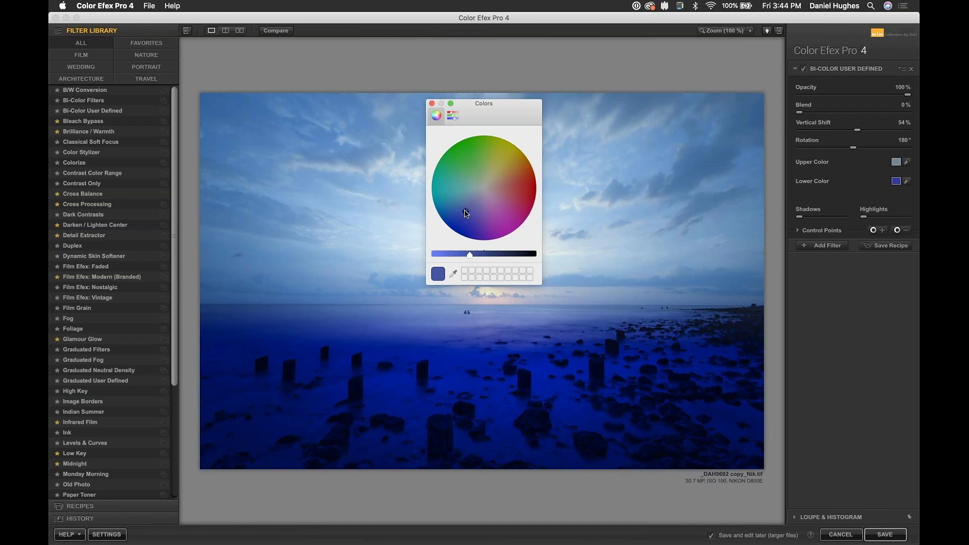
drag(467, 212, 474, 211)
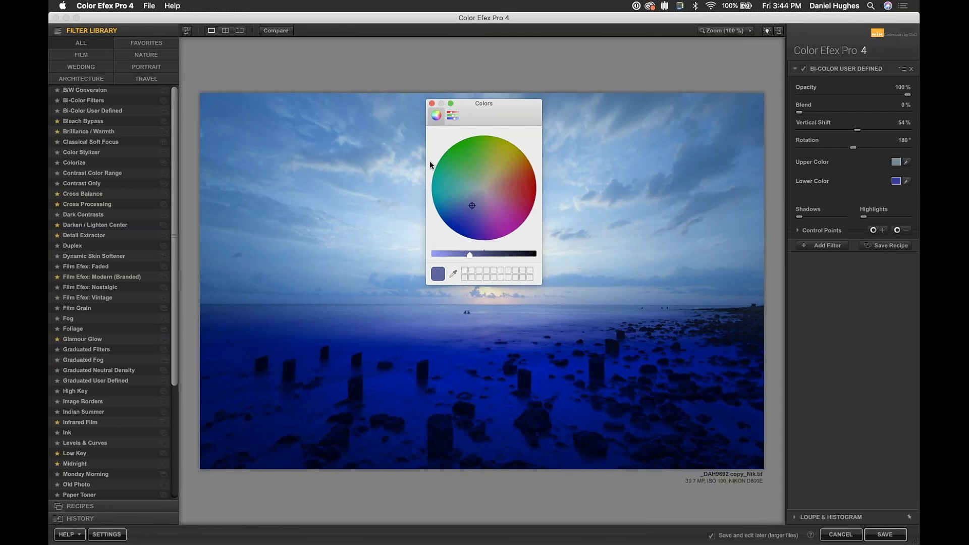
click(432, 104)
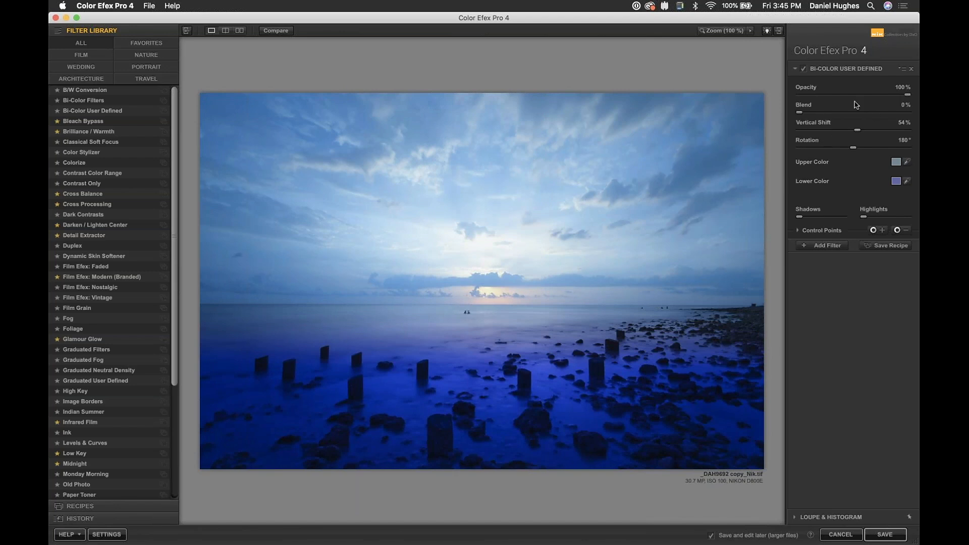
- Set the Bi-Color User Defined filter's blend to 47% and its opacity to 39%
drag(800, 112, 852, 115)
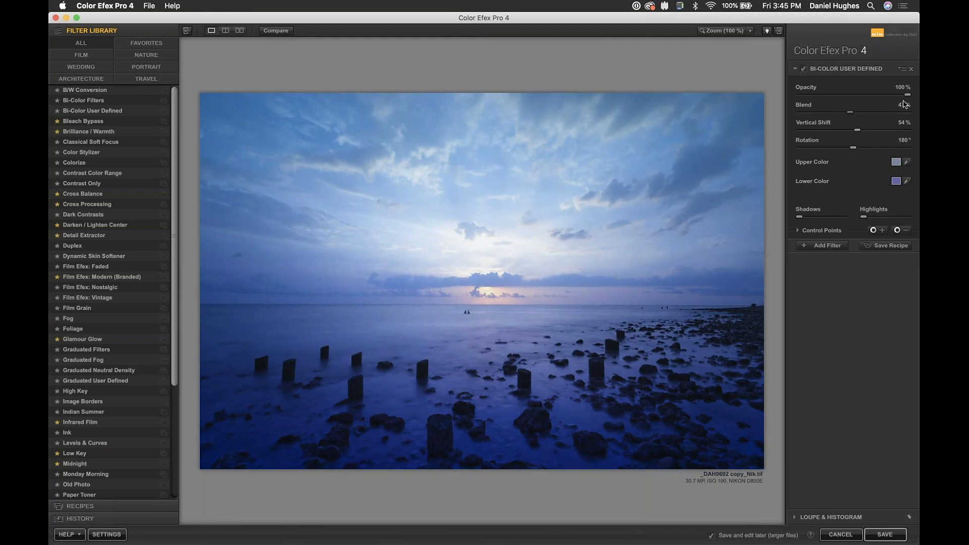
drag(910, 95, 843, 101)
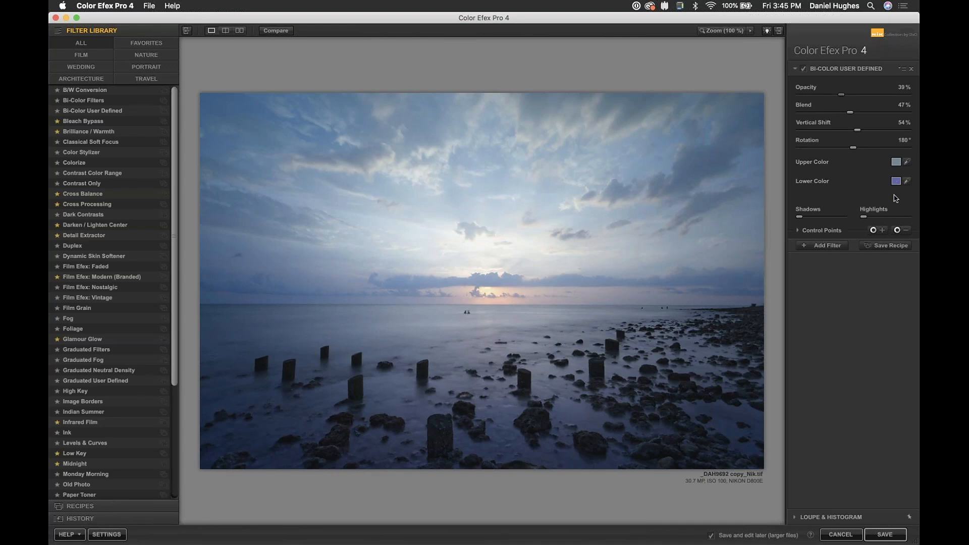
- Try excluding the glow at the horizon from the filter with a negative control point, and delete that point
click(898, 230)
click(488, 290)
drag(513, 290, 477, 301)
key(BackSpace)
- Add a Brilliance / Warmth filter on top of Bi-Color User Defined
click(824, 248)
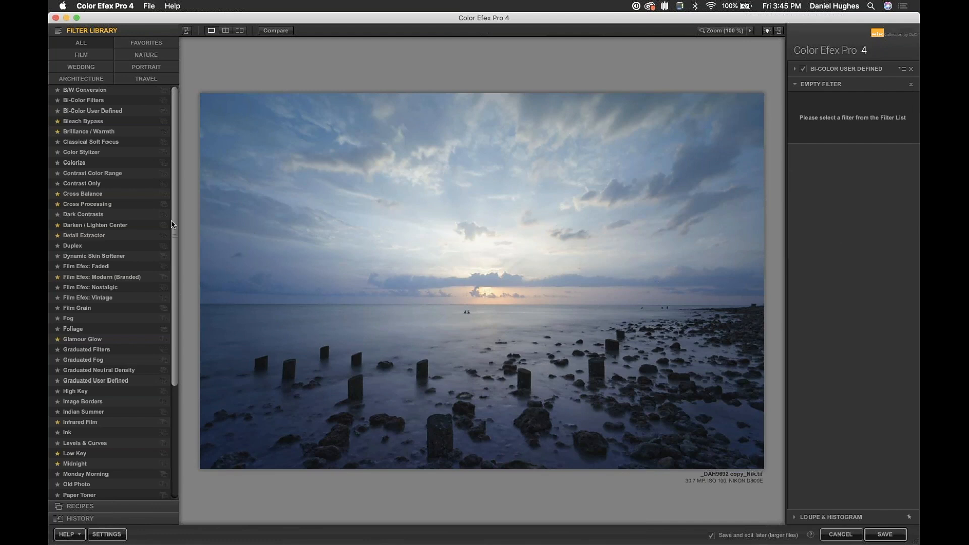
click(74, 132)
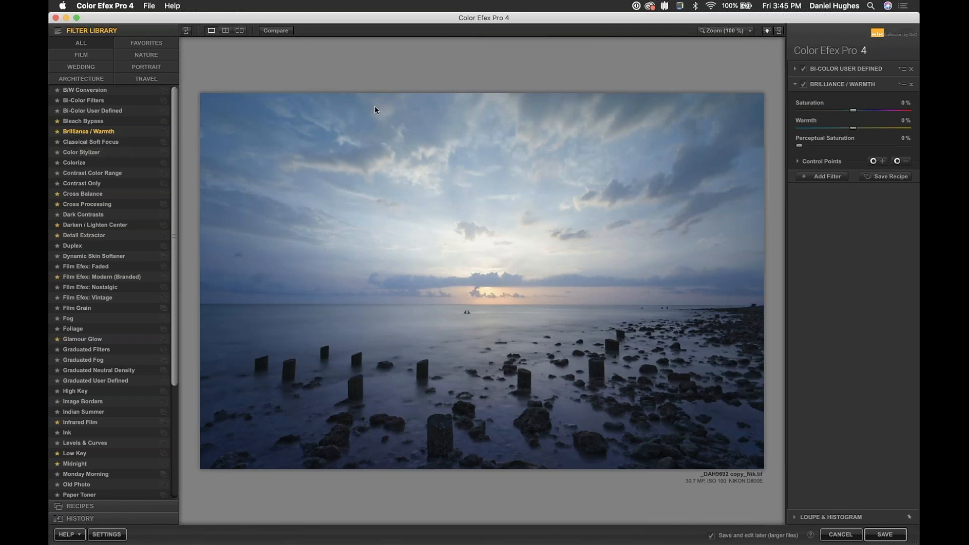
- Set the Brilliance / Warmth filter to 0% saturation, 42% warmth and 50% perceptual saturation, comparing the image with and without it
drag(799, 146, 877, 131)
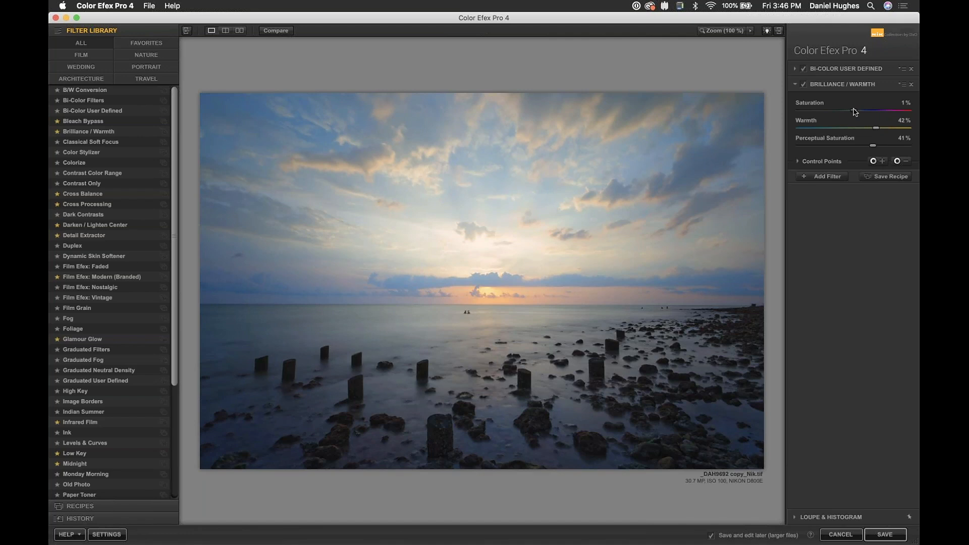
drag(854, 108, 853, 110)
click(802, 85)
click(802, 85)
click(802, 85)
click(848, 146)
click(888, 146)
click(889, 146)
- Exclude the rocky shore, the water around the posts and both upper corners of the sky from Brilliance / Warmth with four negative control points
click(898, 161)
click(694, 367)
click(899, 161)
click(275, 364)
click(901, 162)
click(733, 133)
drag(714, 129, 693, 134)
click(901, 162)
click(251, 141)
drag(277, 141, 290, 145)
- Add positive control points for Brilliance / Warmth on the sun, the lit clouds and the bright sky above the horizon
click(874, 161)
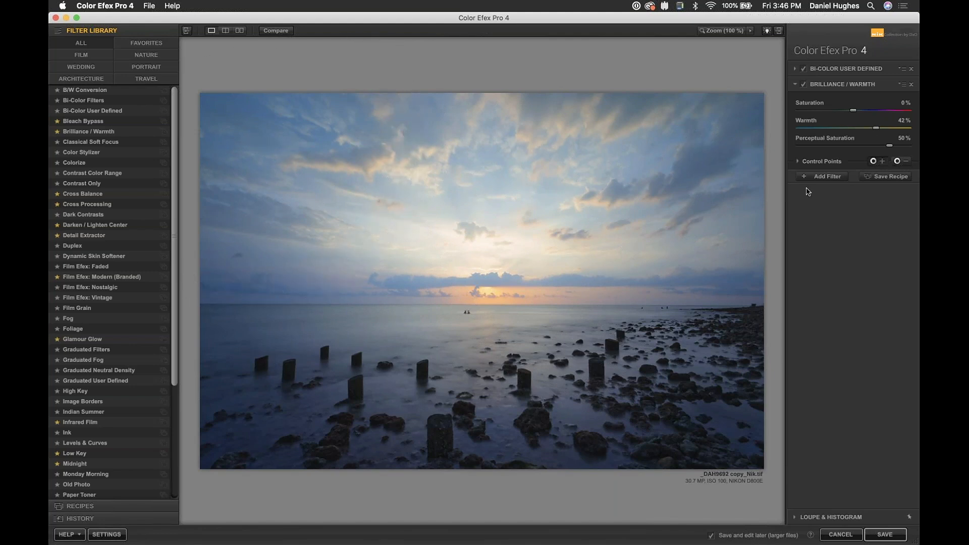
click(493, 291)
drag(520, 291, 526, 293)
click(873, 161)
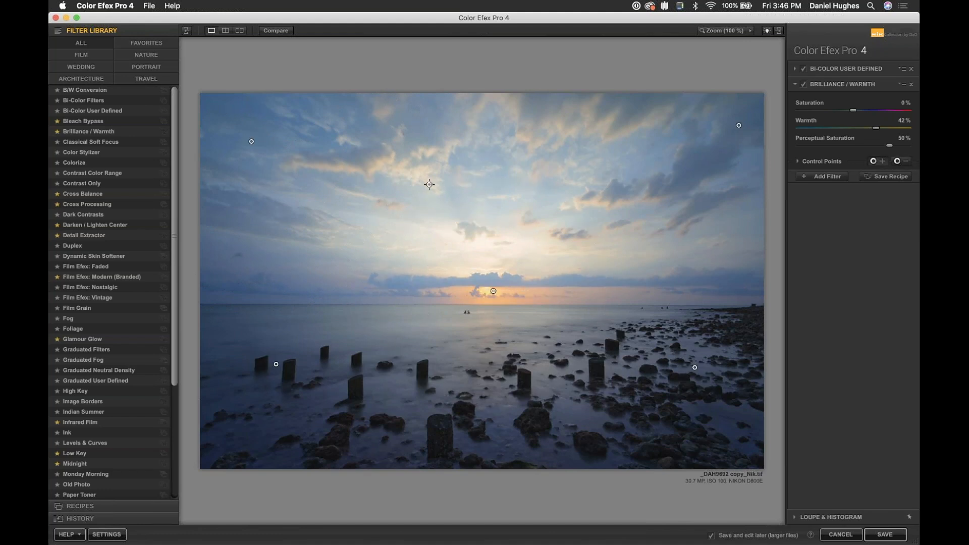
click(387, 160)
drag(416, 161, 528, 140)
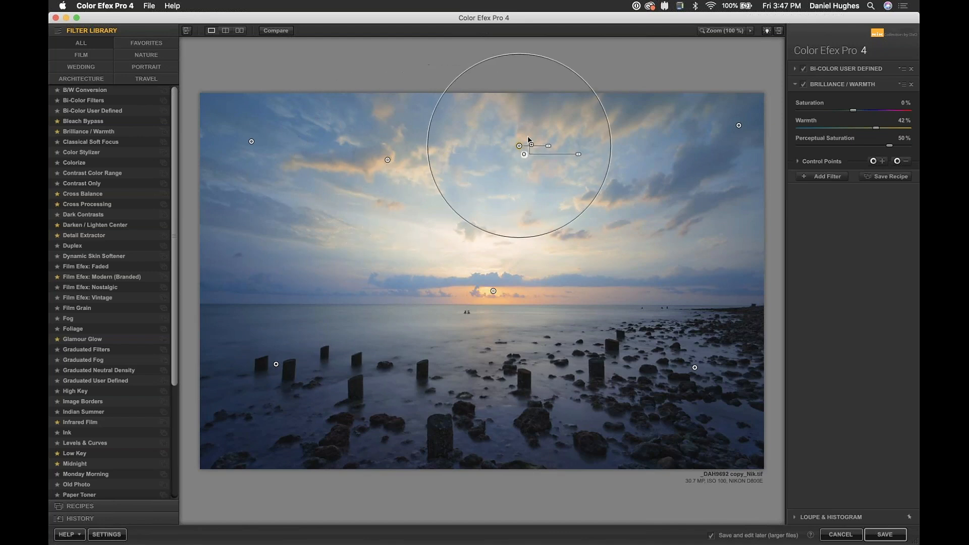
click(601, 206)
drag(600, 206, 507, 261)
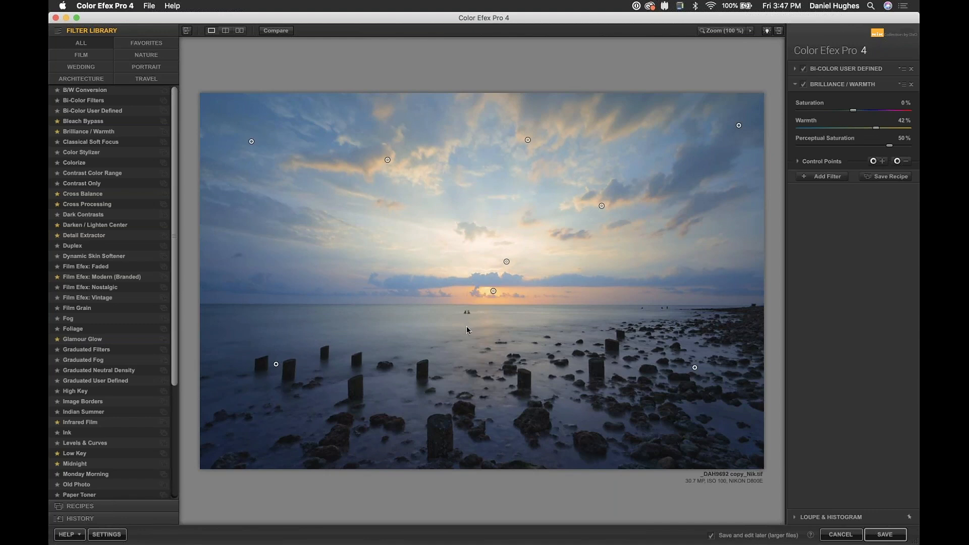
- Try positive control points among the foreground rocks and delete the selected ones
click(875, 161)
click(485, 413)
drag(512, 414, 570, 462)
key(Delete)
click(550, 316)
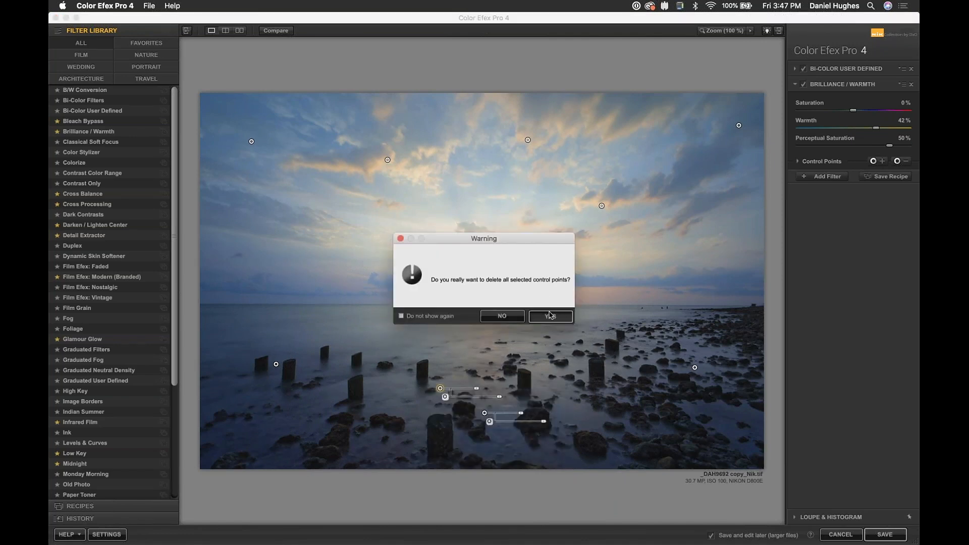
- Place a negative control point on the foreground rocks and a positive one on the water just below the sun
click(902, 161)
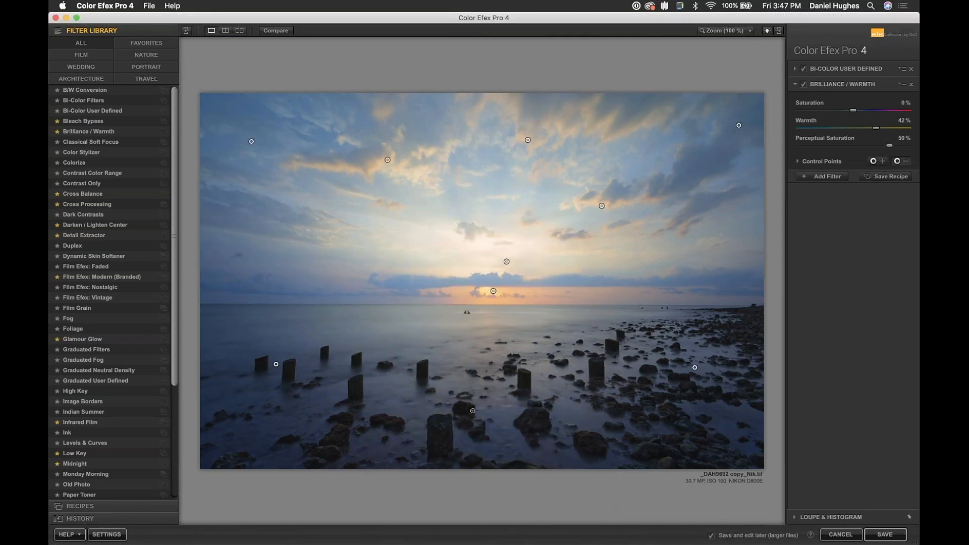
click(479, 402)
drag(505, 404, 516, 404)
click(882, 161)
click(481, 312)
drag(508, 313, 512, 318)
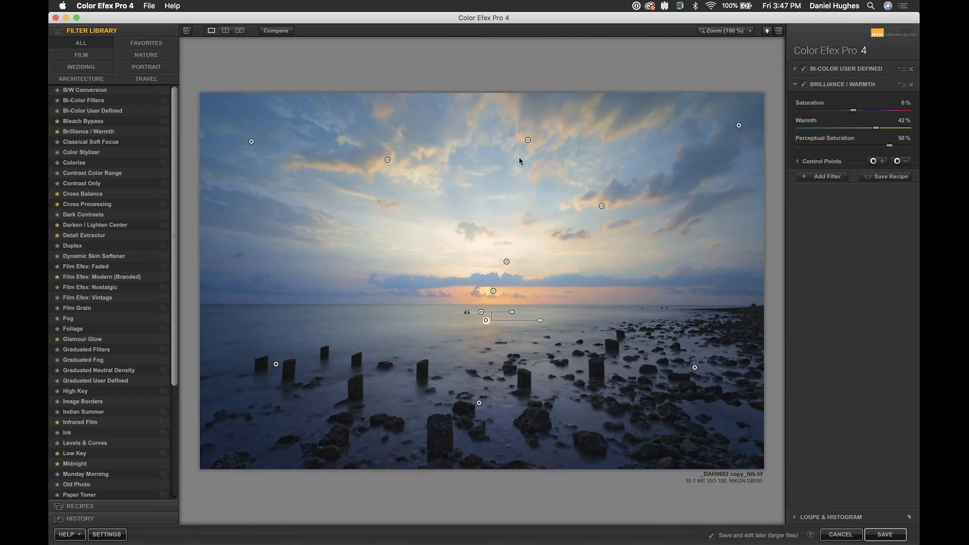
- Stack a Colorize filter on top of Brilliance / Warmth and set its method to 1
click(828, 178)
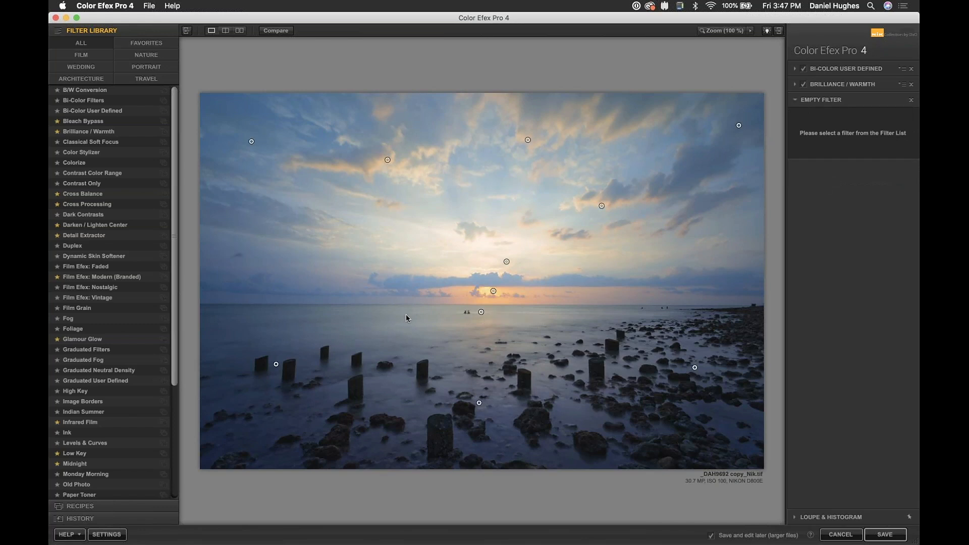
click(71, 165)
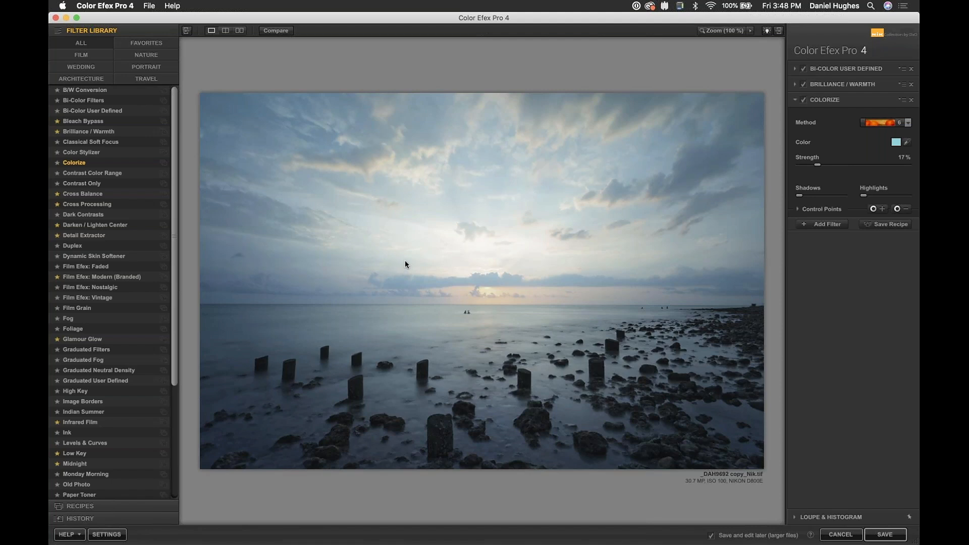
click(908, 123)
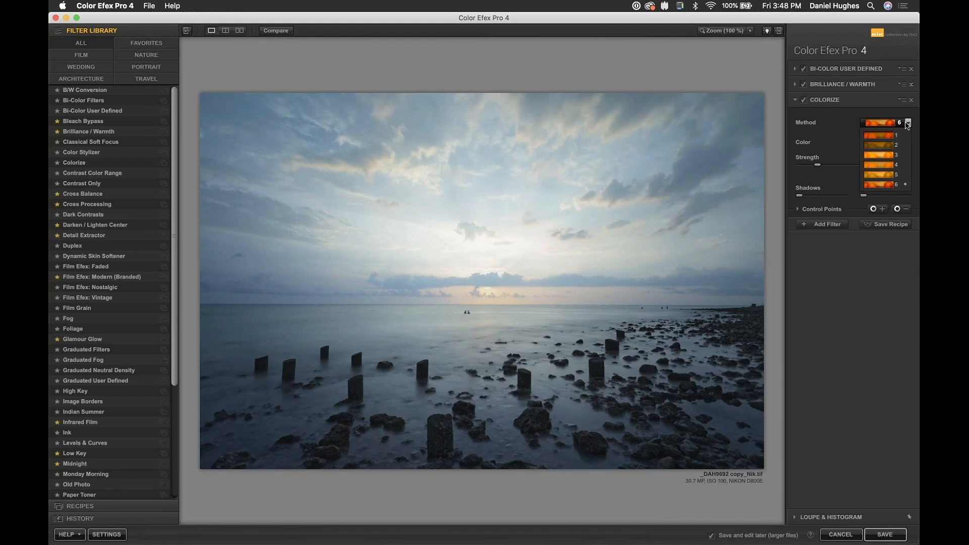
click(908, 124)
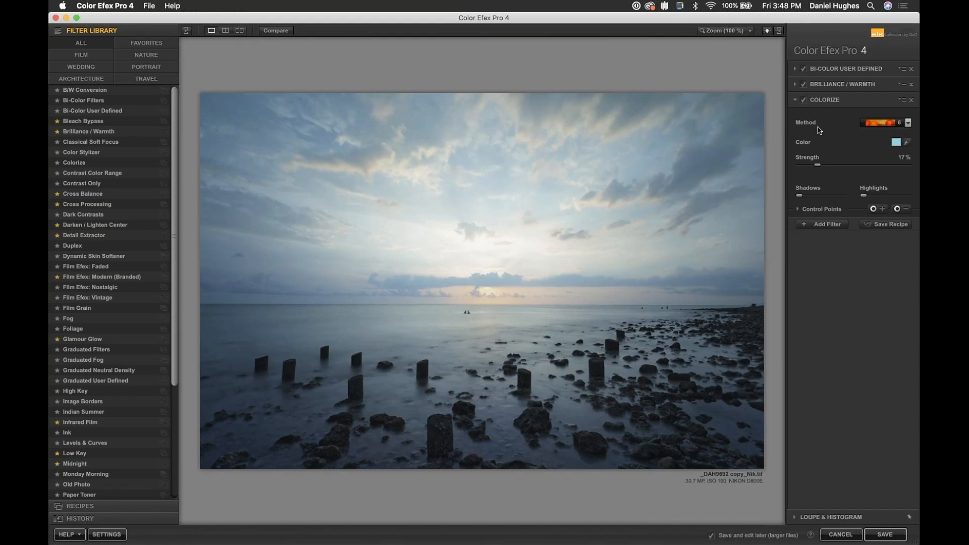
click(908, 126)
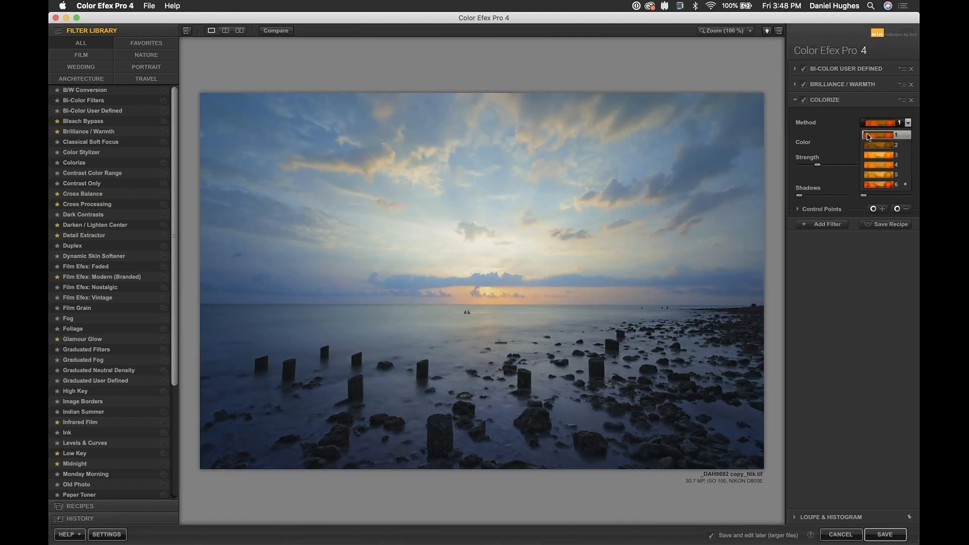
click(869, 136)
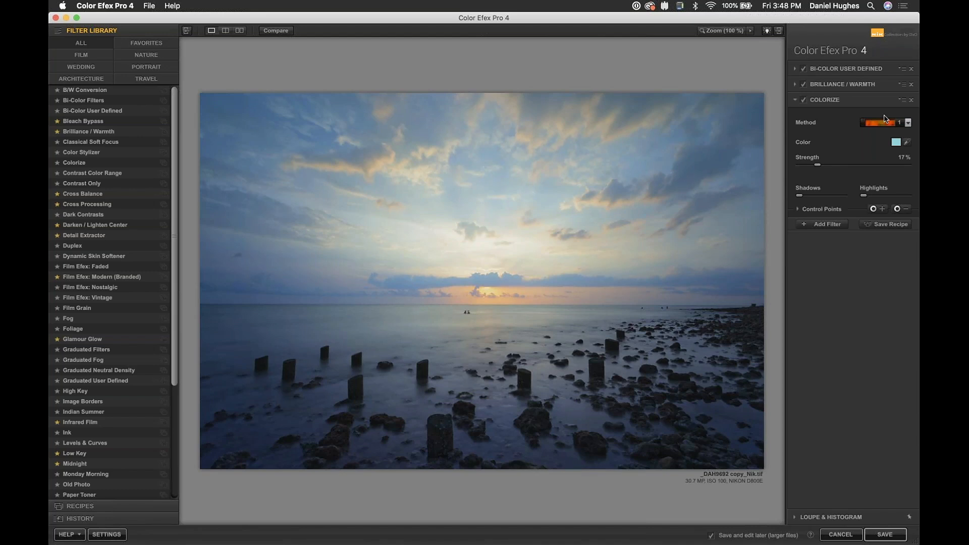
- Sample the Colorize color from the orange glow at the horizon and set the strength to 52%
click(907, 142)
click(495, 290)
drag(818, 165, 856, 166)
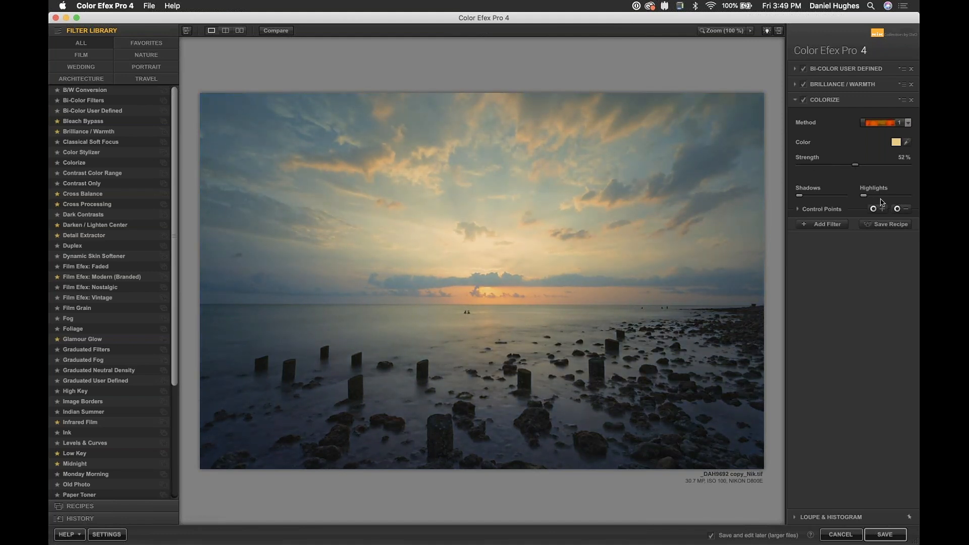
- Restrict Colorize to the water below the sun with a positive control point and raise the strength to 61%
click(486, 324)
drag(513, 323, 533, 335)
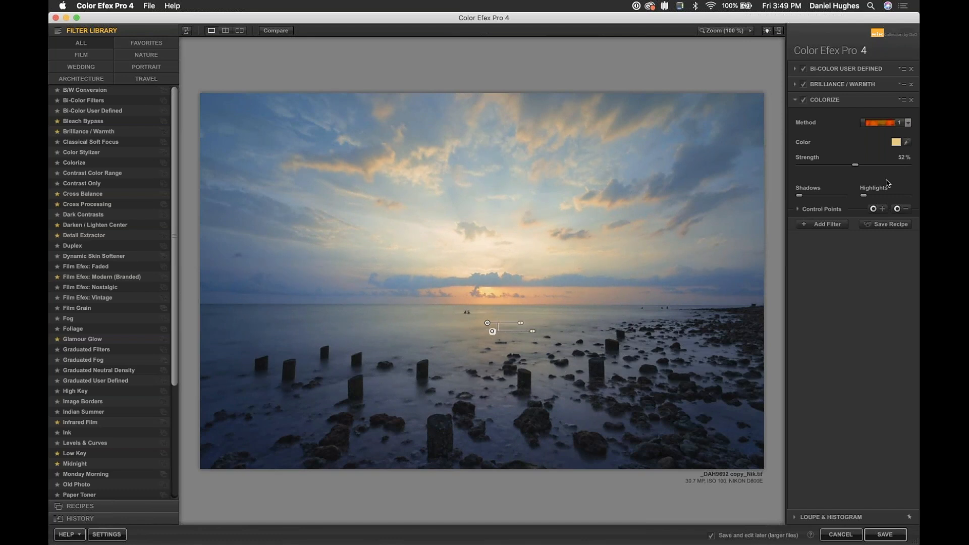
mouse_move(857, 166)
mouse_down()
mouse_move(875, 169)
mouse_move(866, 168)
mouse_up()
- Add a positive Colorize control point in the bright sky above the sun and set its opacity to 36%
click(876, 209)
click(490, 235)
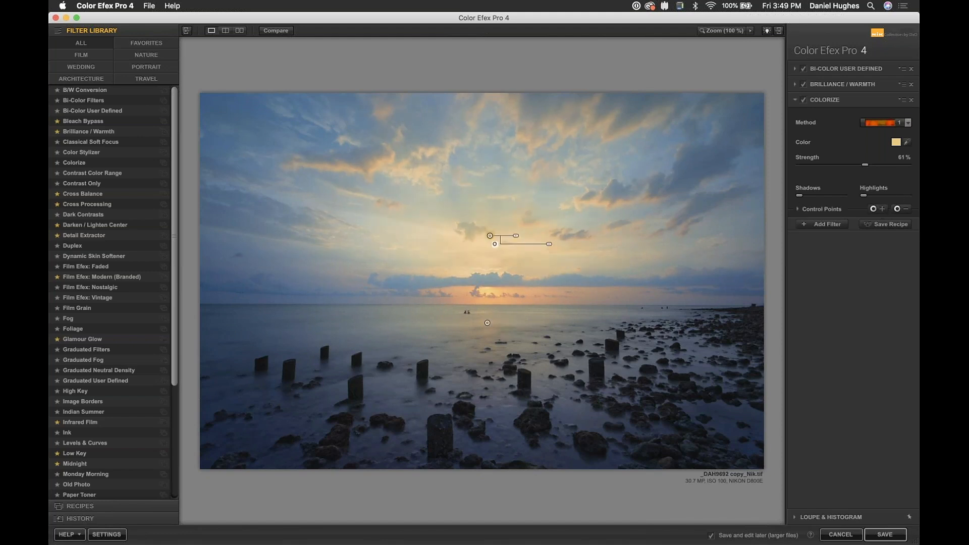
drag(517, 237, 480, 243)
drag(539, 251, 475, 254)
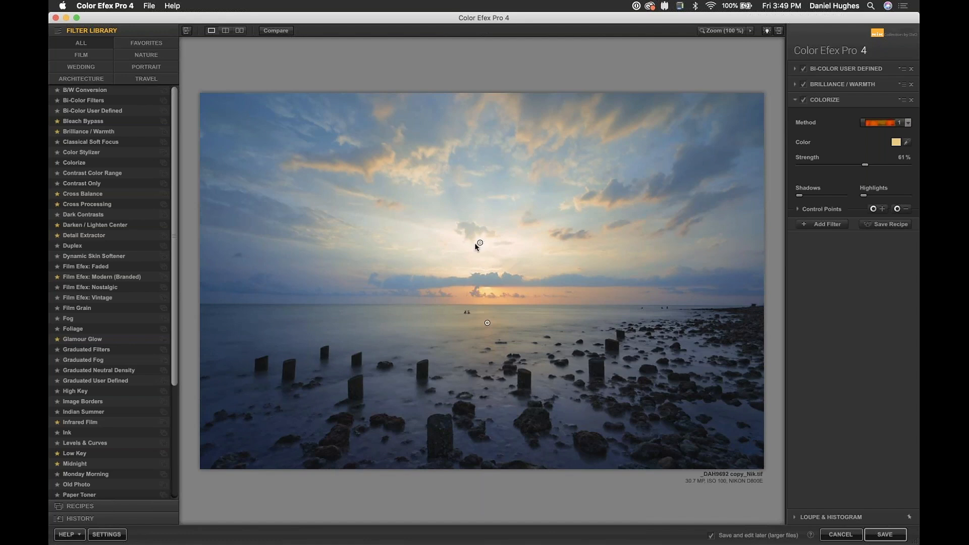
click(480, 244)
drag(495, 251, 513, 255)
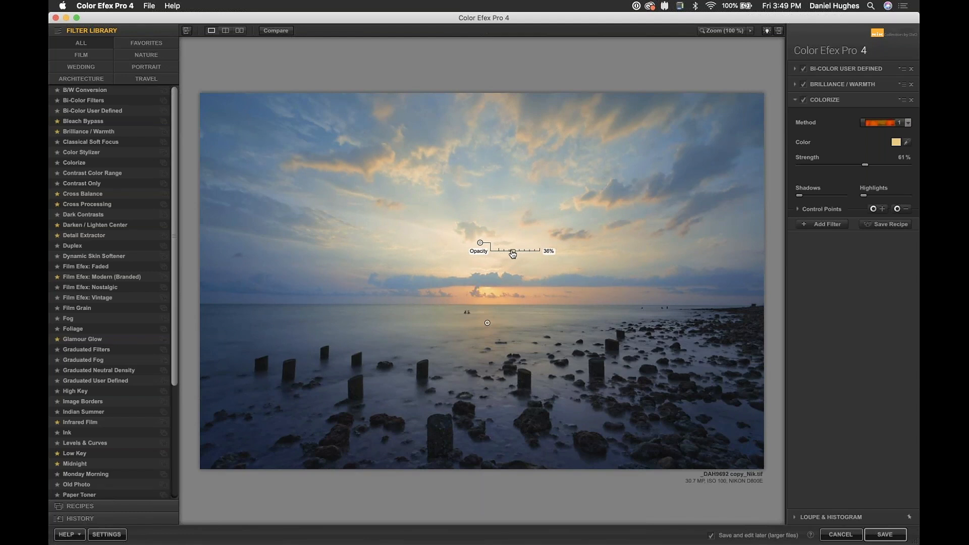
drag(512, 254, 513, 254)
- Add a Pro Contrast filter with Correct Color Cast at 40% and Dynamic Contrast at 21%
click(824, 225)
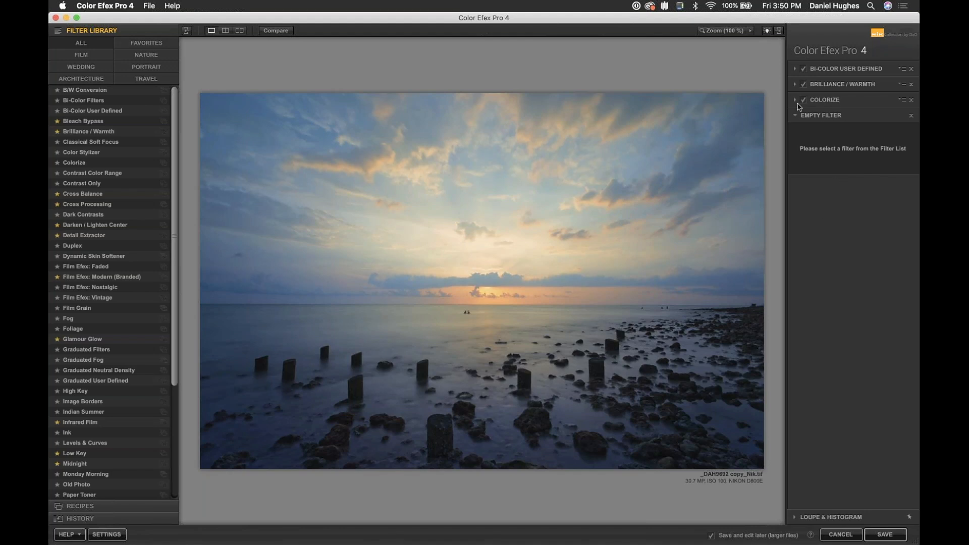
scroll(176, 212, down, 5)
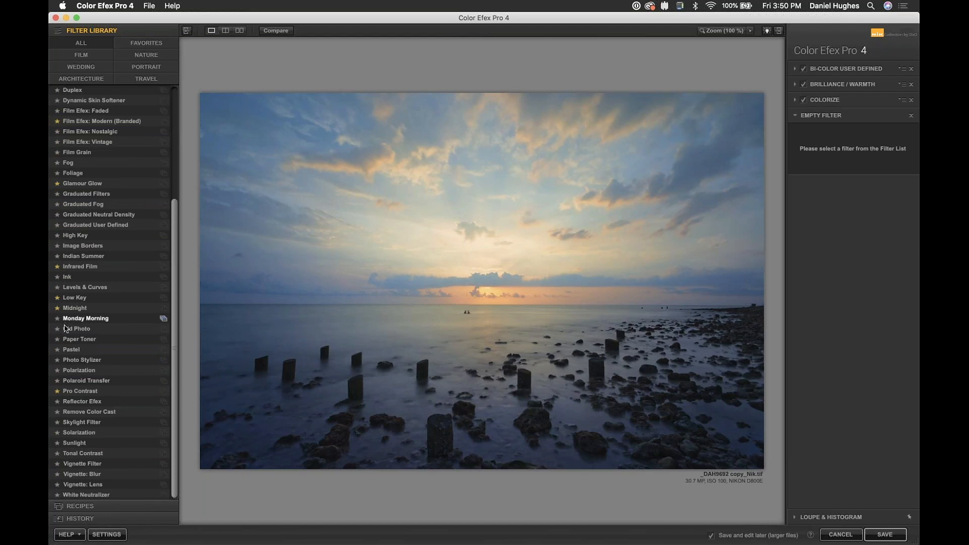
click(72, 392)
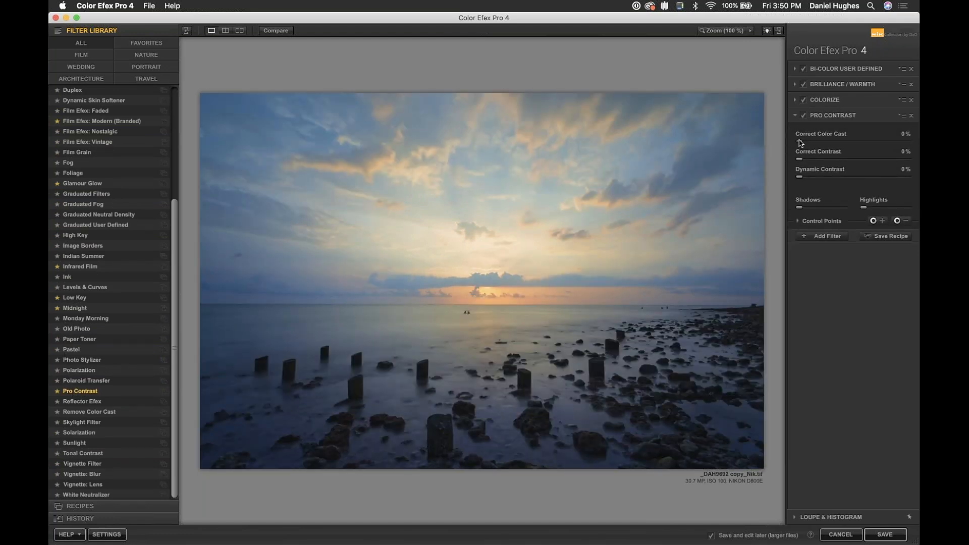
drag(800, 142, 844, 148)
drag(800, 177, 824, 180)
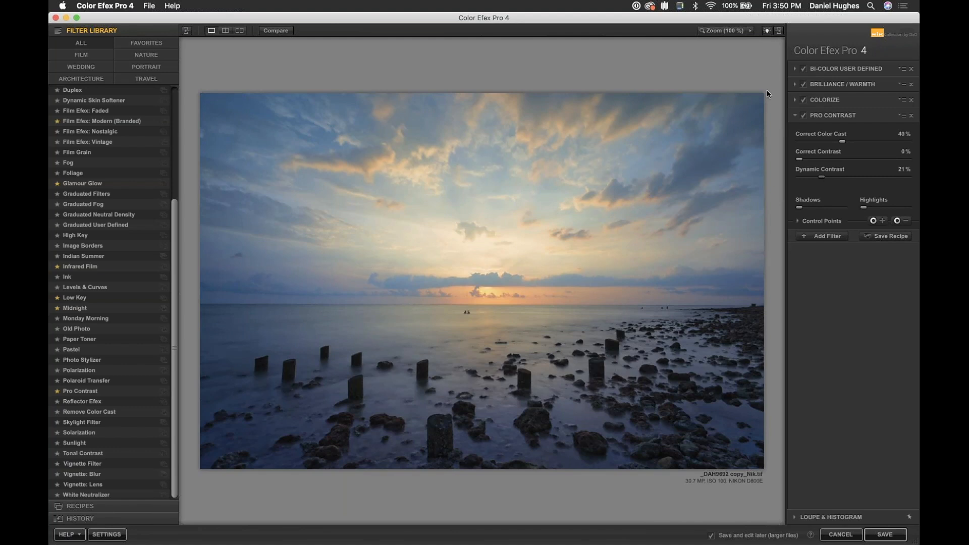
- Compare the original and the filtered seascape side by side without the side panels, and return to the normal single-image view
click(190, 32)
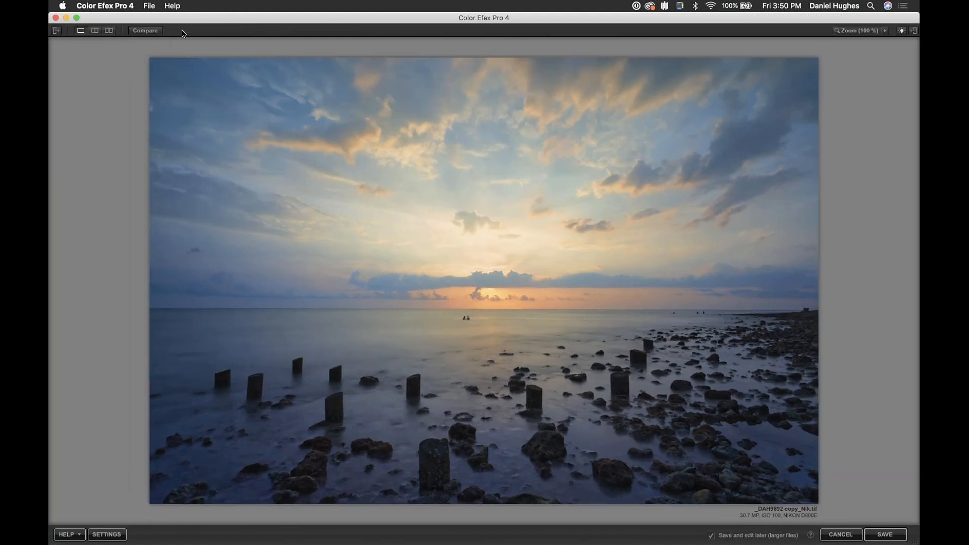
click(109, 31)
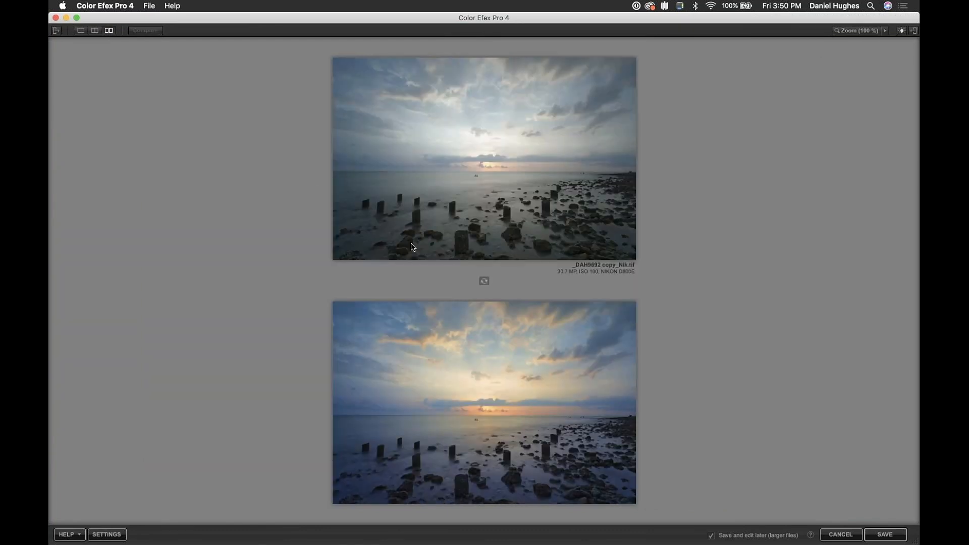
click(485, 282)
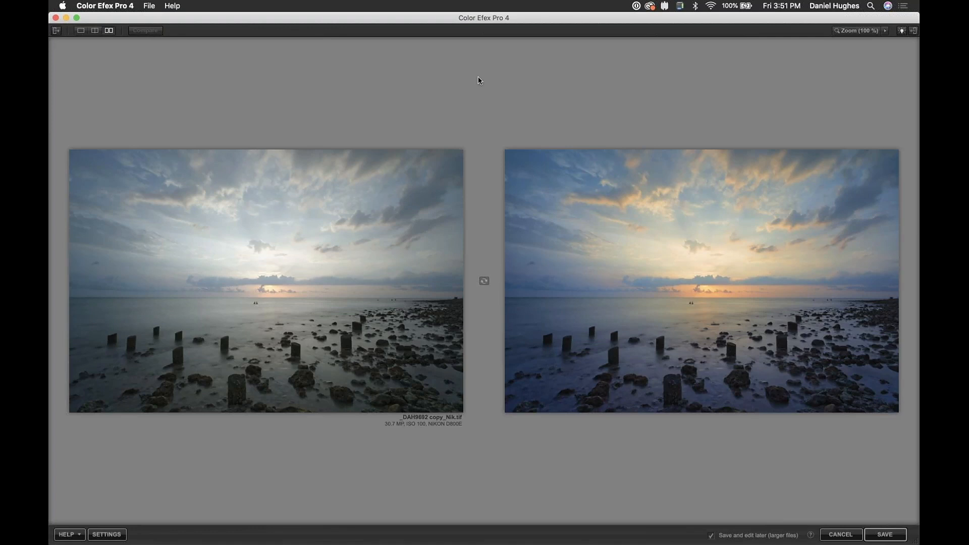
click(80, 30)
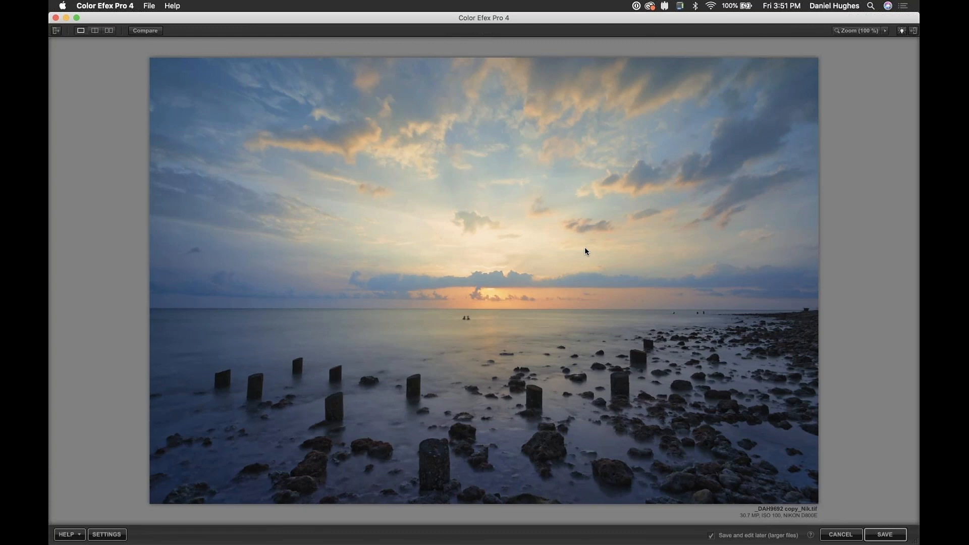
key(Tab)
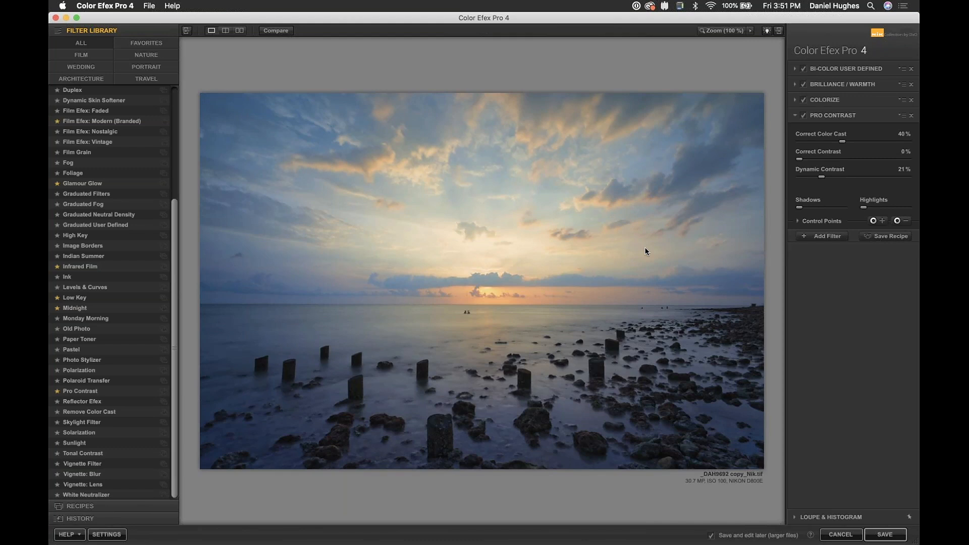
- Save the filtered seascape back to DxO PhotoLab and compare _DSF0253-HDR.tif with its edited version _DSF0253-HDR_Nik.tif
click(890, 536)
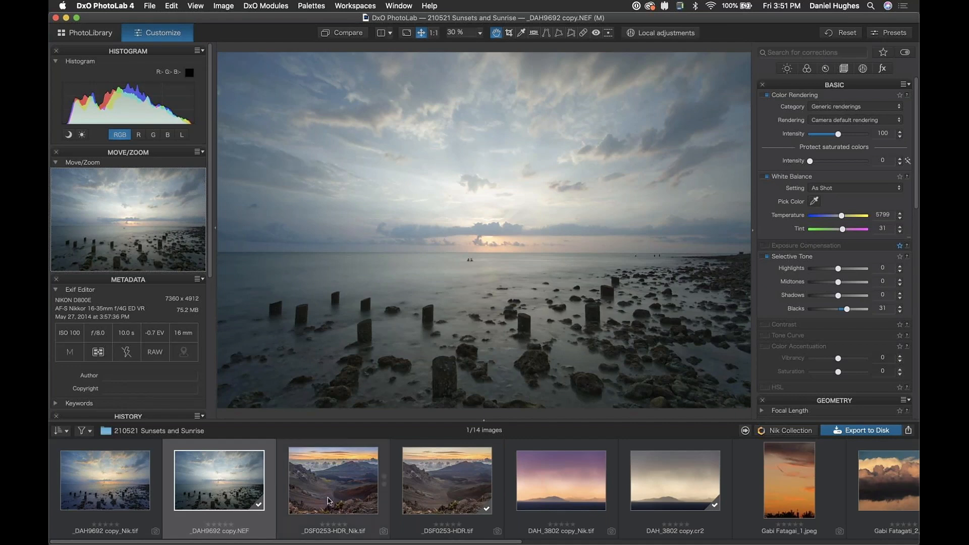
click(329, 502)
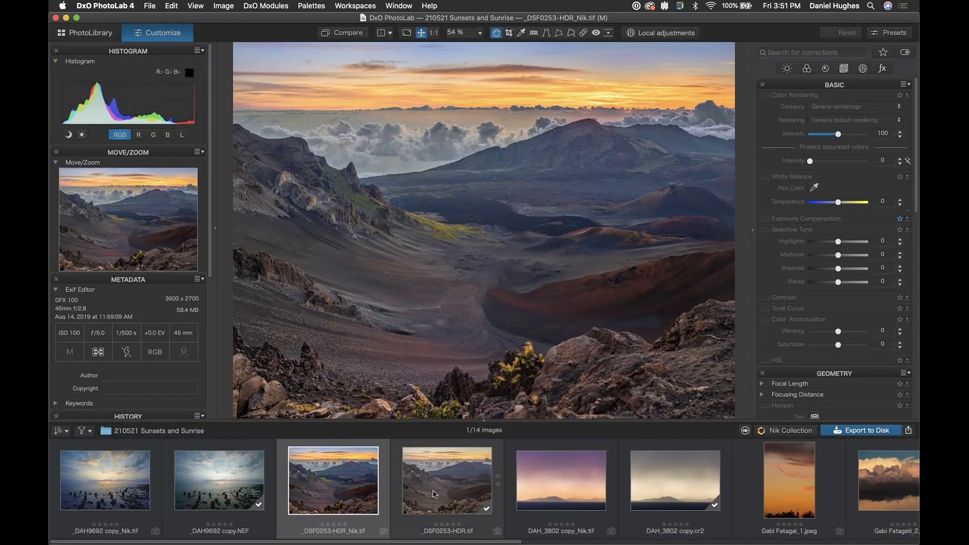
click(433, 495)
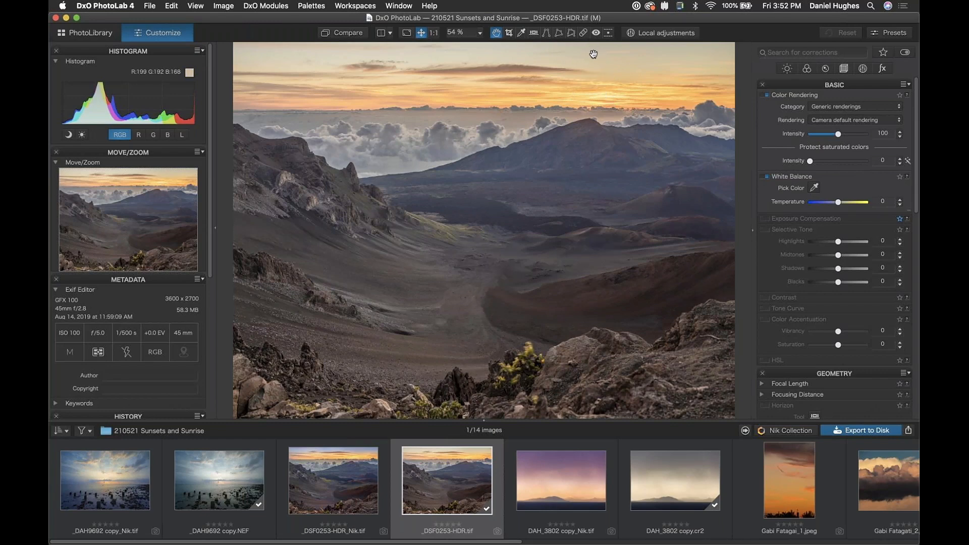
click(348, 481)
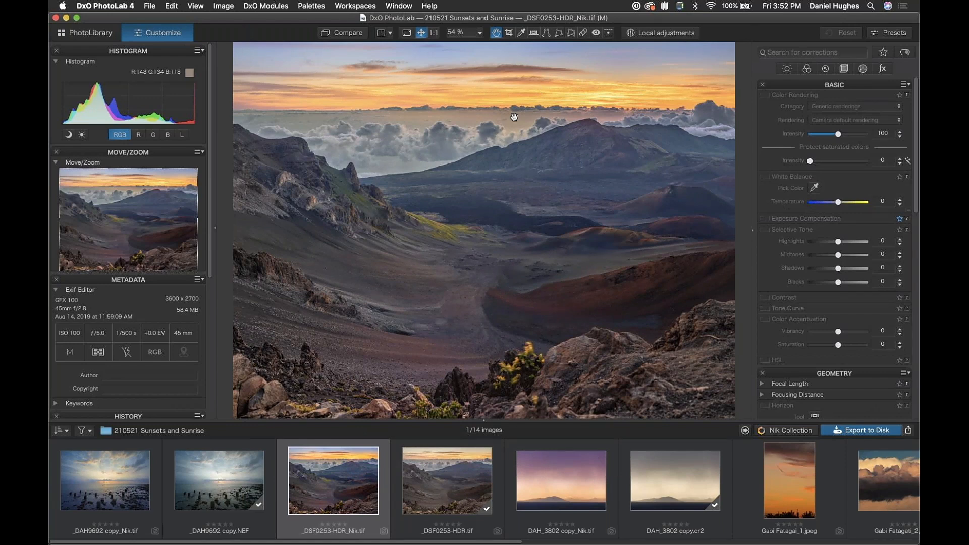
- Switch to Google Chrome with the Nik Collection upcoming webinars page, and reposition and enlarge the browser window
key(super+Tab)
key(super+Tab)
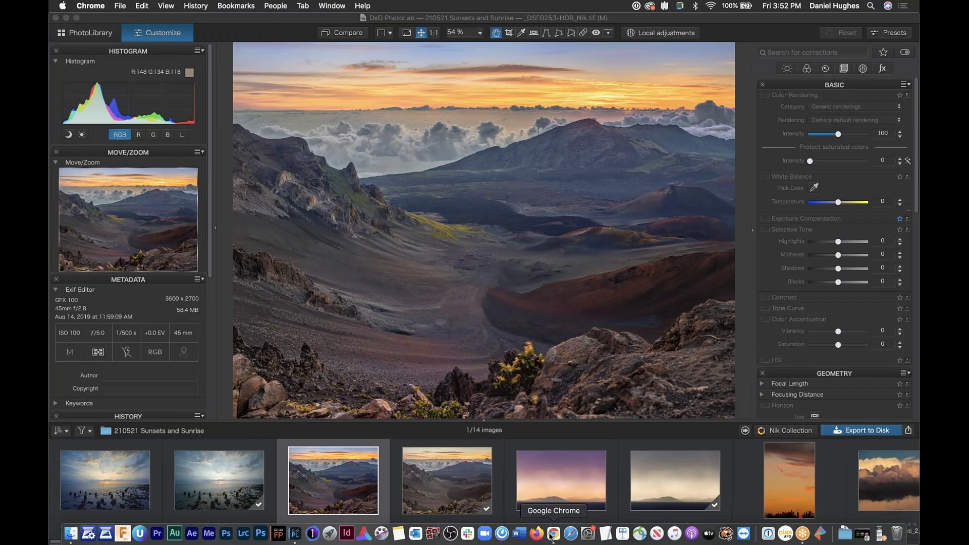
click(555, 534)
drag(492, 36, 386, 31)
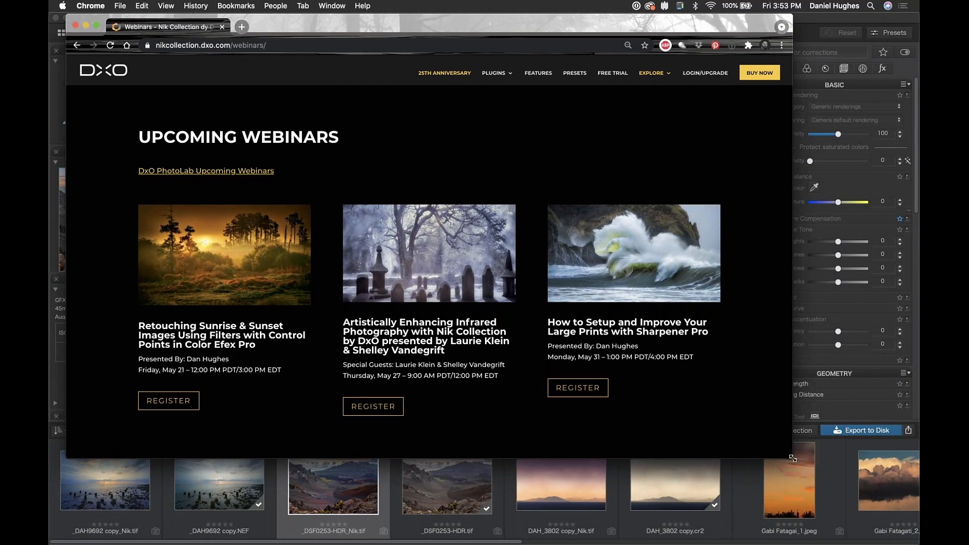
drag(839, 486, 877, 521)
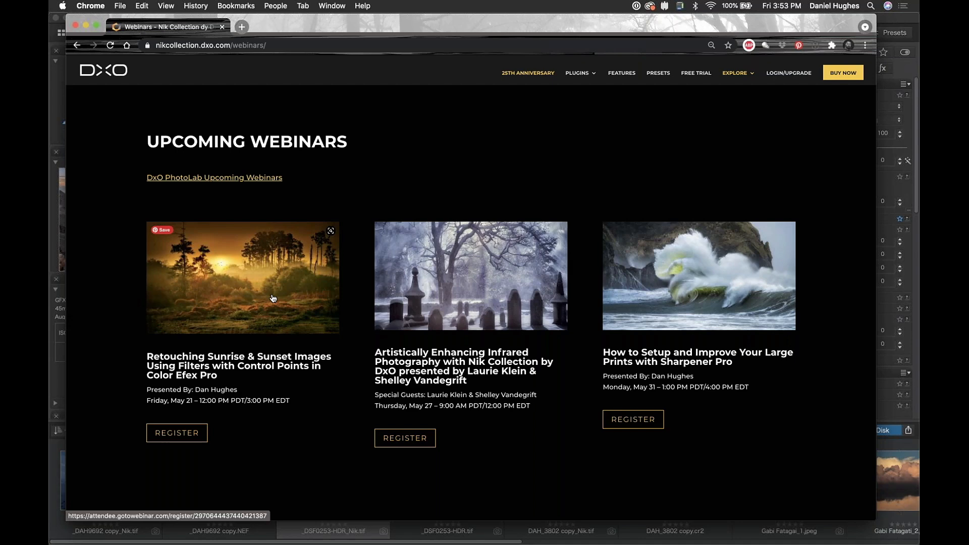
- Look over the recorded webinars on the Nik Collection page, and open the Nik Collection customer support page
scroll(505, 415, down, 10)
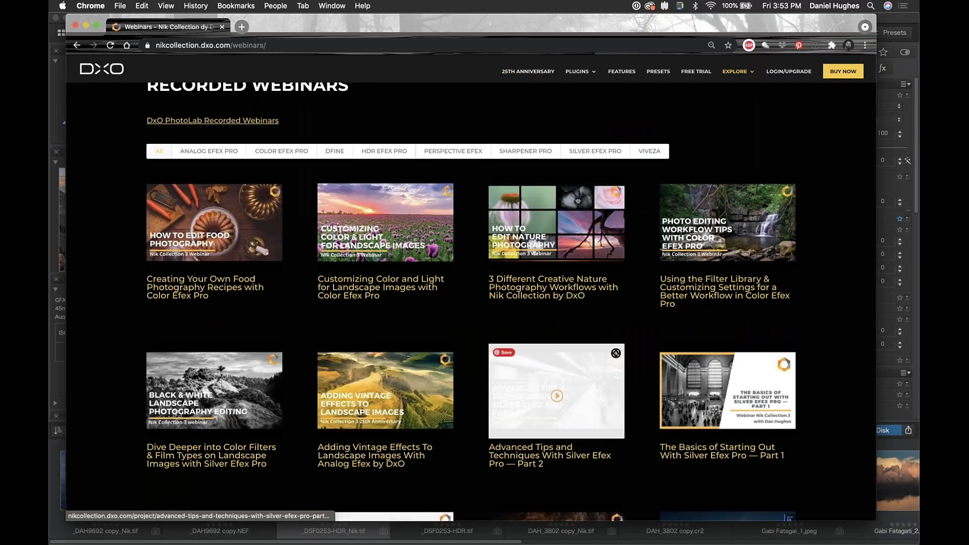
scroll(557, 395, up, 10)
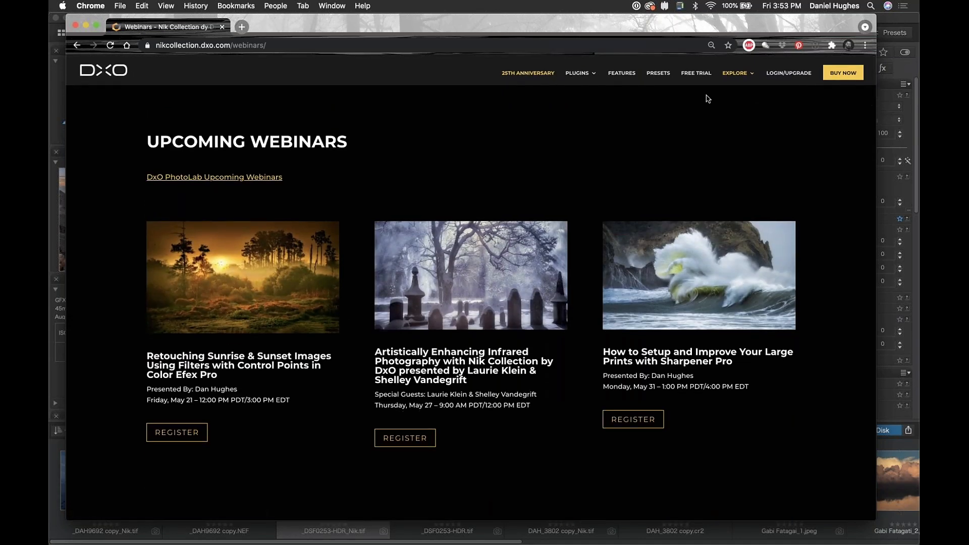
mouse_move(742, 77)
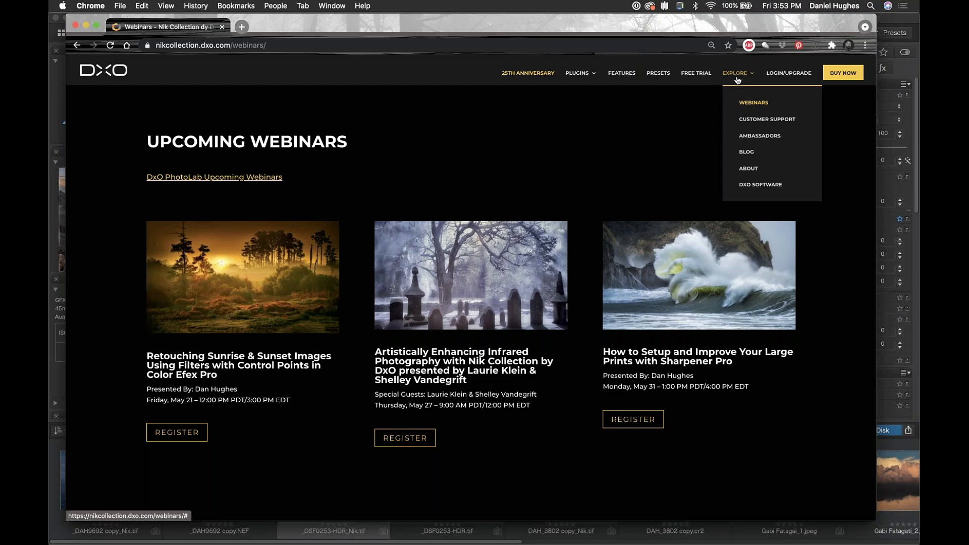
click(748, 120)
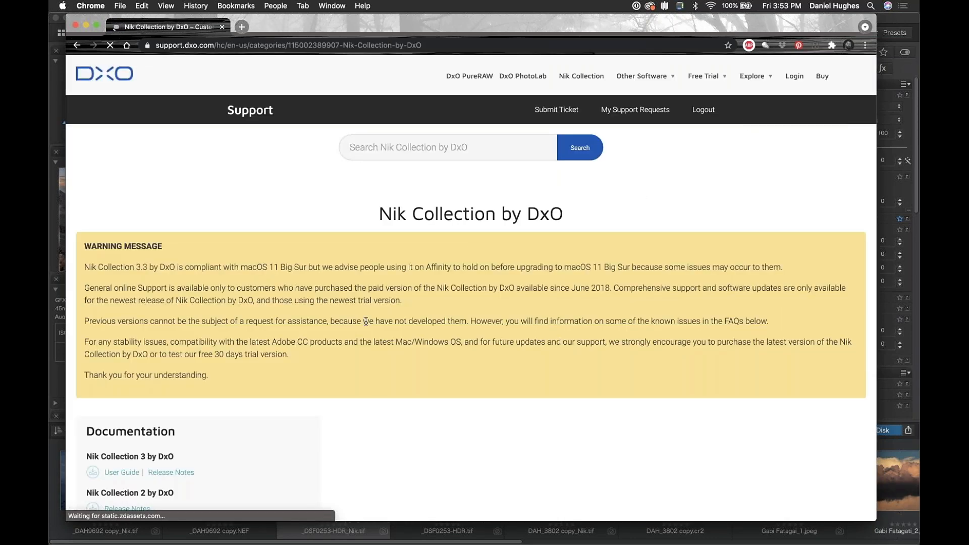
- Find the Color Efex Pro section among the support FAQs and open the full Filters article
scroll(377, 360, down, 5)
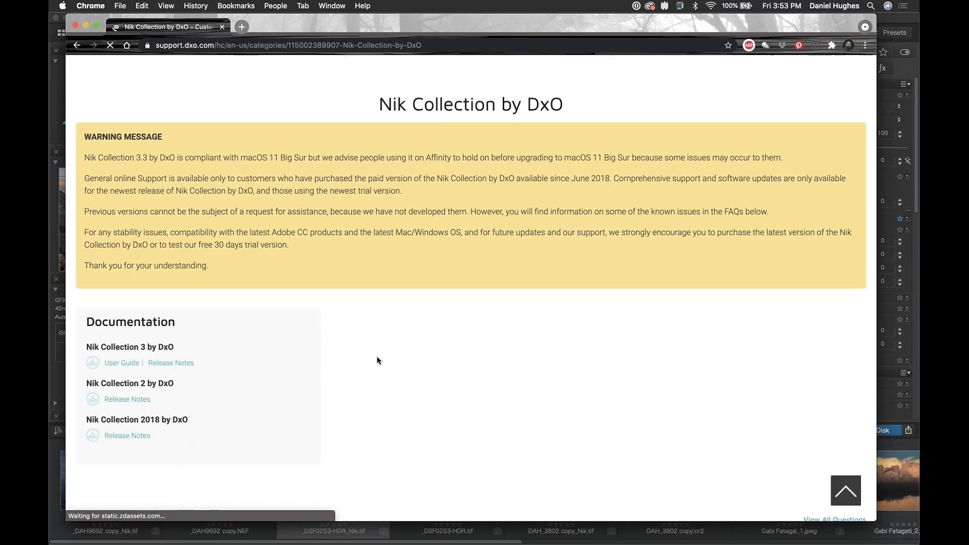
scroll(377, 360, down, 9)
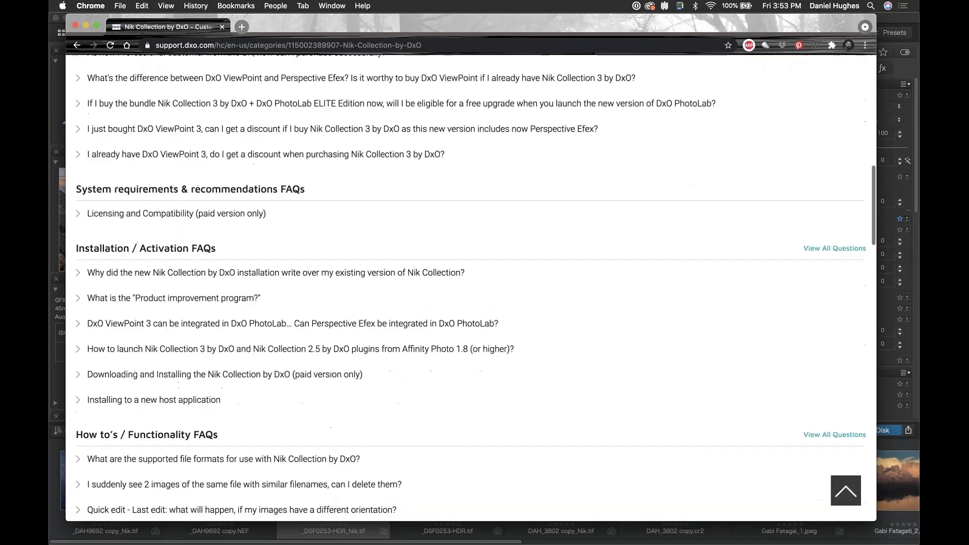
scroll(377, 360, down, 12)
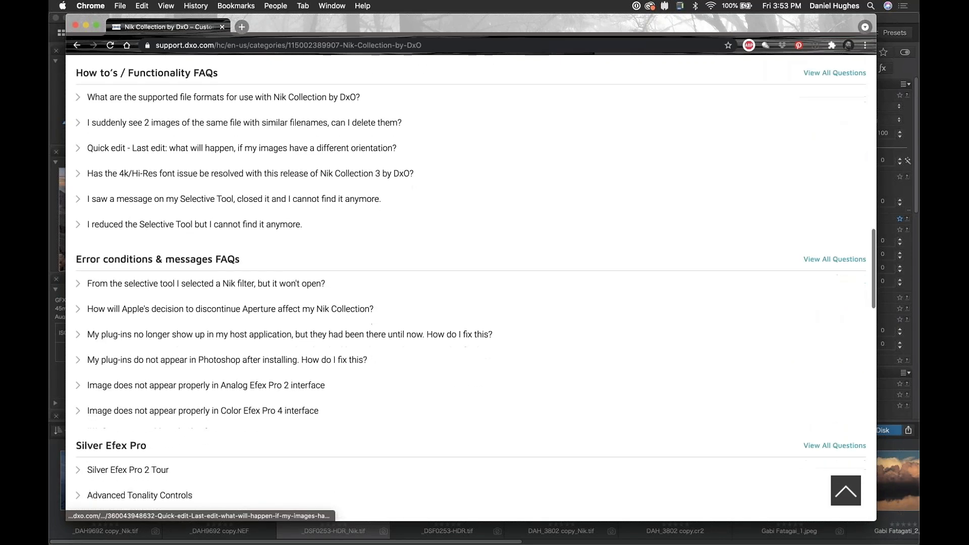
scroll(377, 359, down, 5)
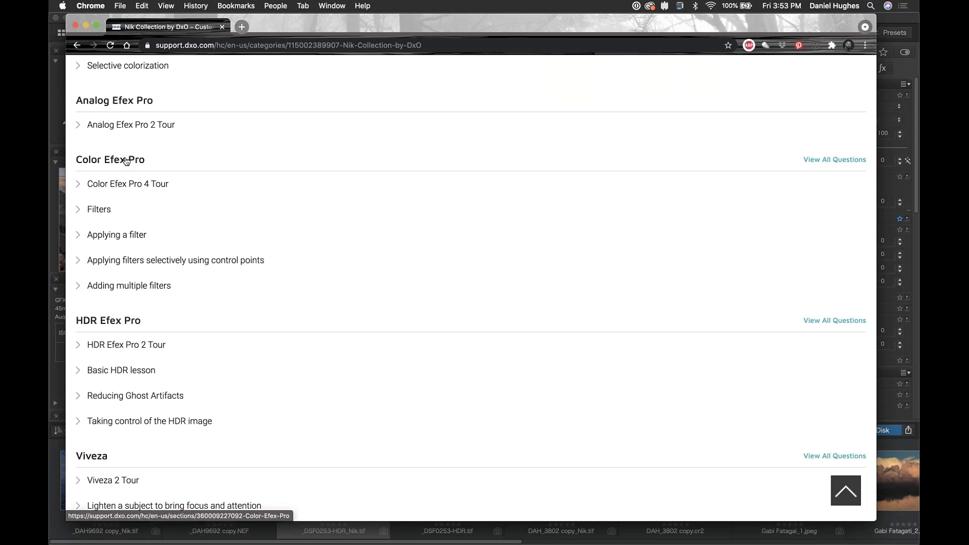
click(99, 210)
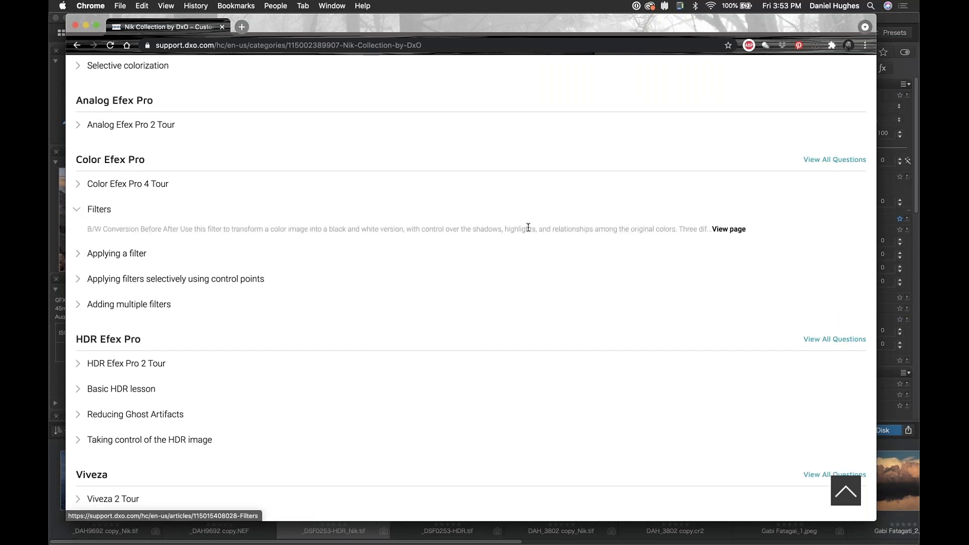
click(727, 233)
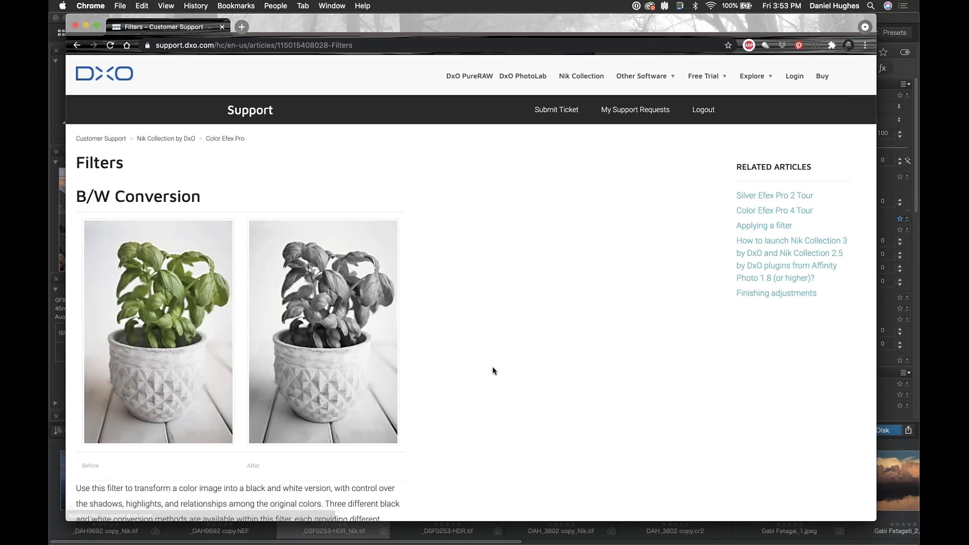
- Examine the Filters article's filter descriptions, especially the Brilliance/Warmth before-and-after images and its Saturation, Warmth and Perceptual Saturation settings
scroll(493, 371, down, 3)
scroll(493, 371, down, 20)
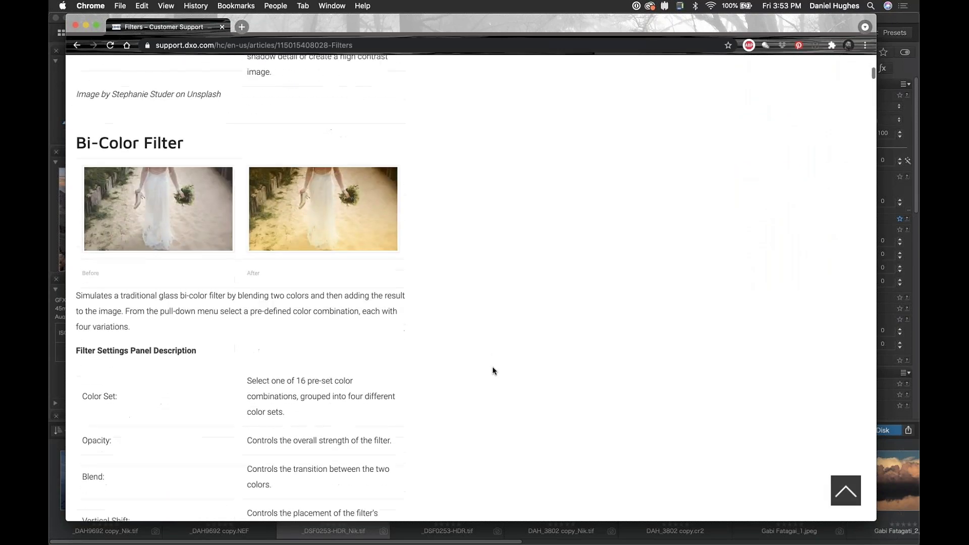
scroll(493, 372, down, 20)
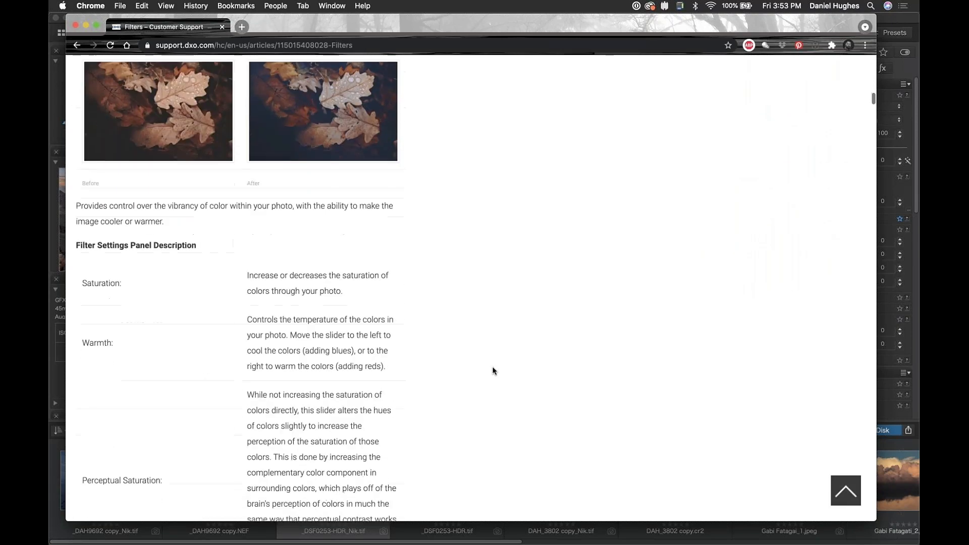
scroll(493, 371, up, 9)
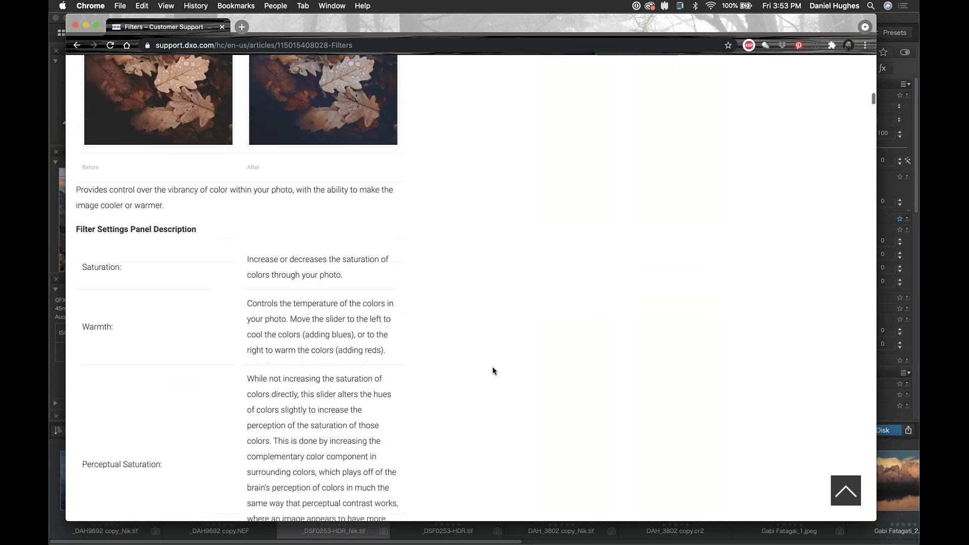
scroll(493, 371, down, 8)
scroll(494, 371, up, 7)
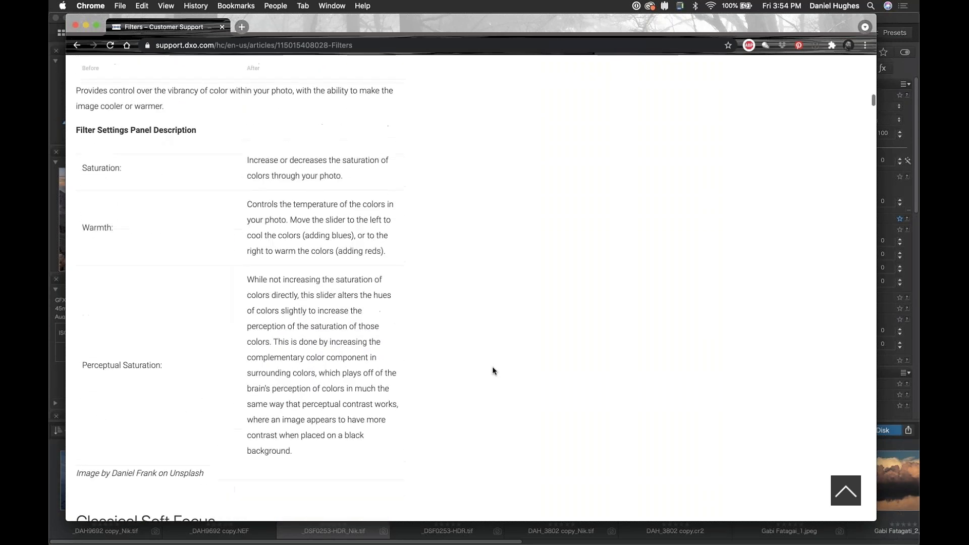
scroll(493, 371, up, 5)
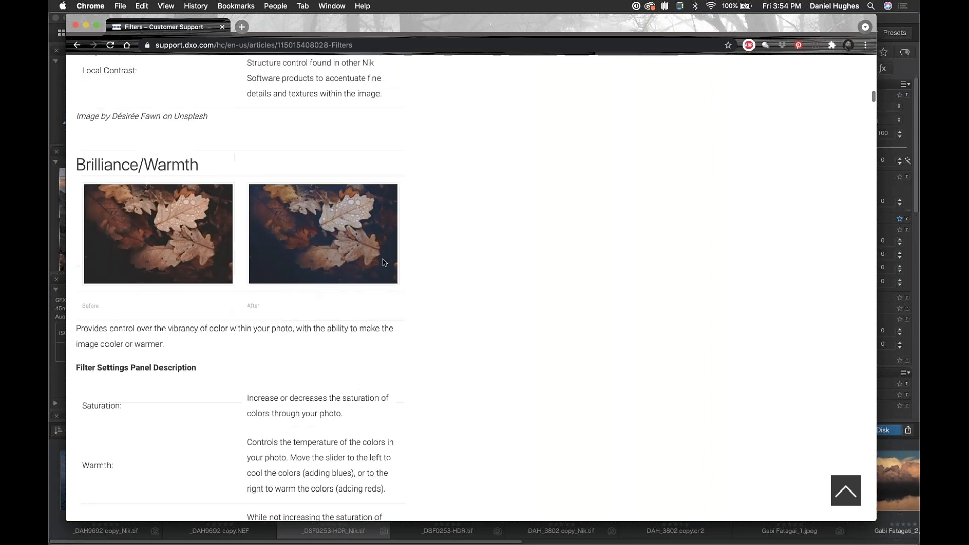
scroll(133, 378, down, 5)
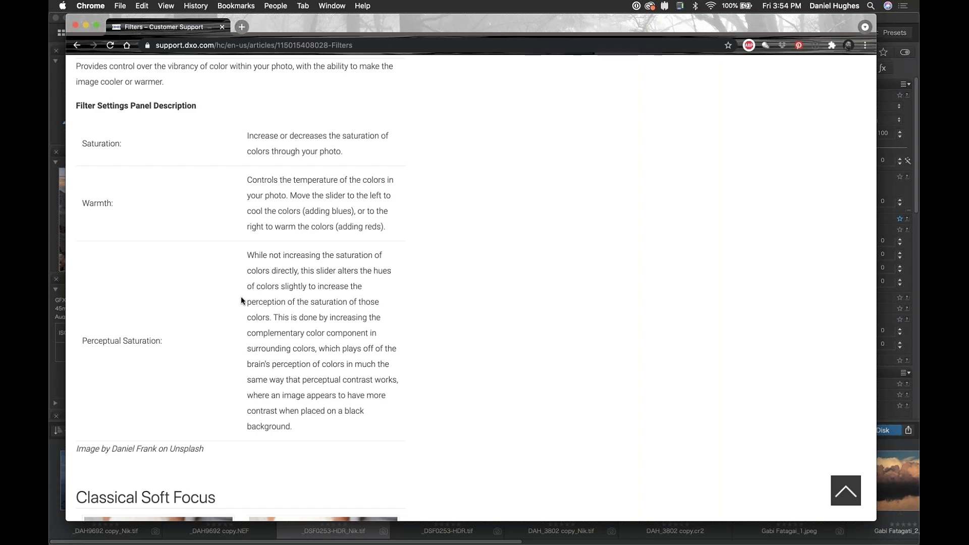
- Switch back to DxO PhotoLab and select the landscape-format JPEG of the dark cloud bank in the 210521 Sunsets and Sunrise folder
drag(423, 28, 434, 71)
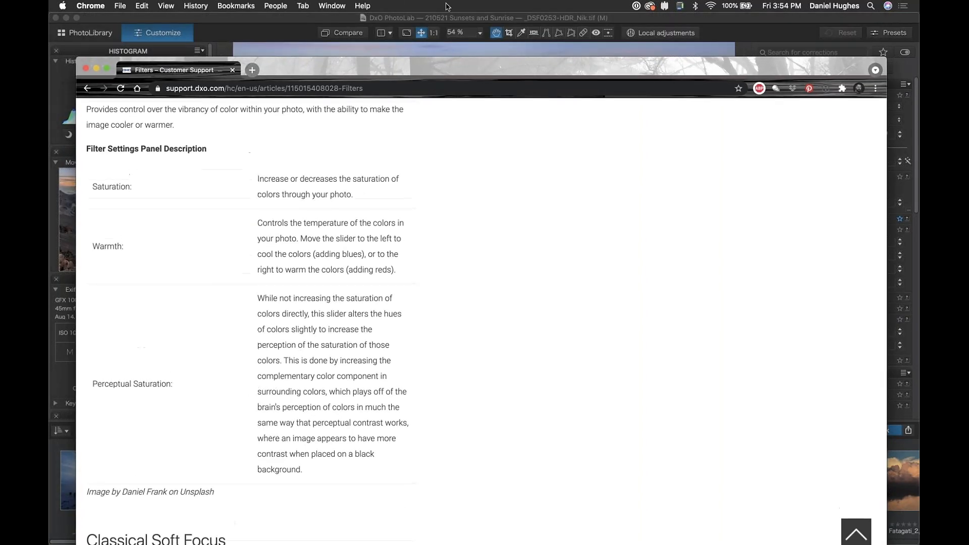
click(337, 23)
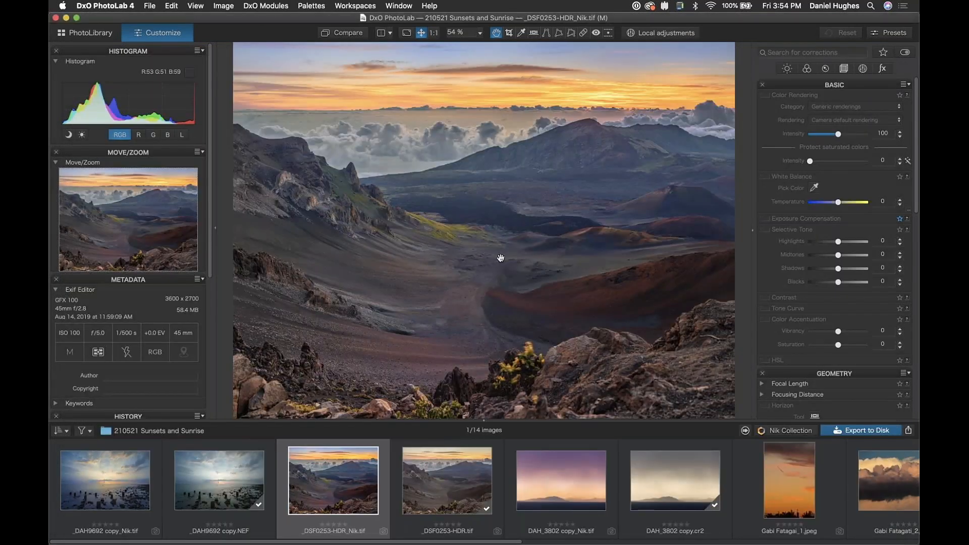
scroll(507, 491, right, 10)
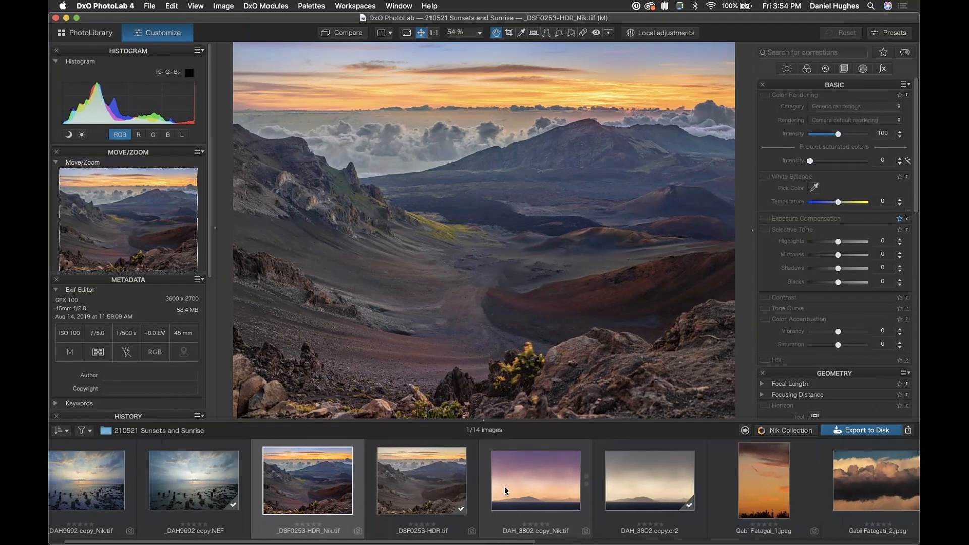
scroll(506, 491, right, 12)
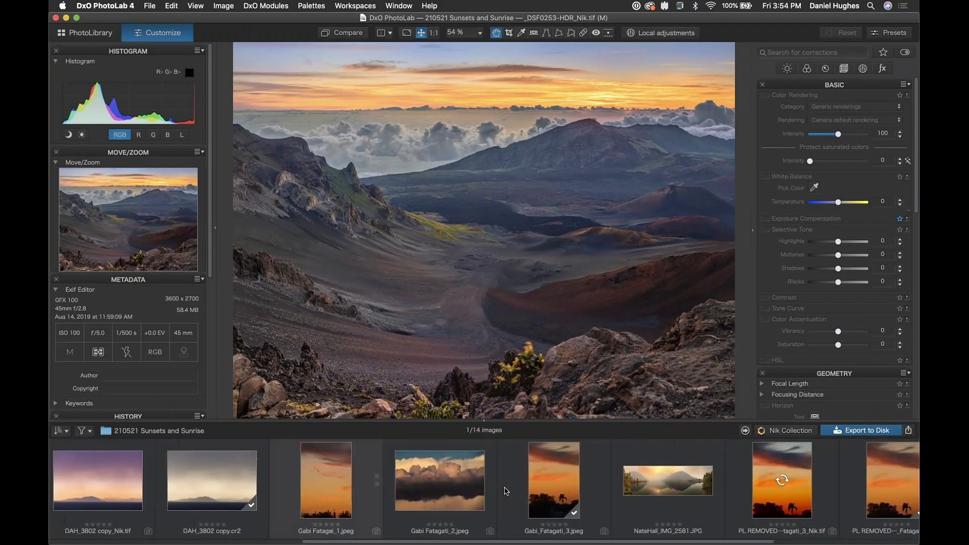
scroll(506, 492, left, 20)
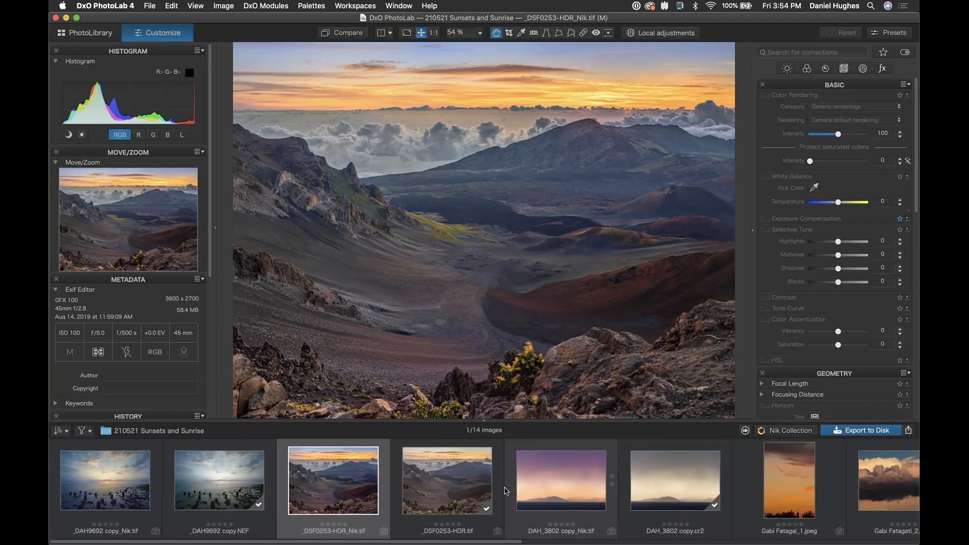
scroll(506, 491, right, 14)
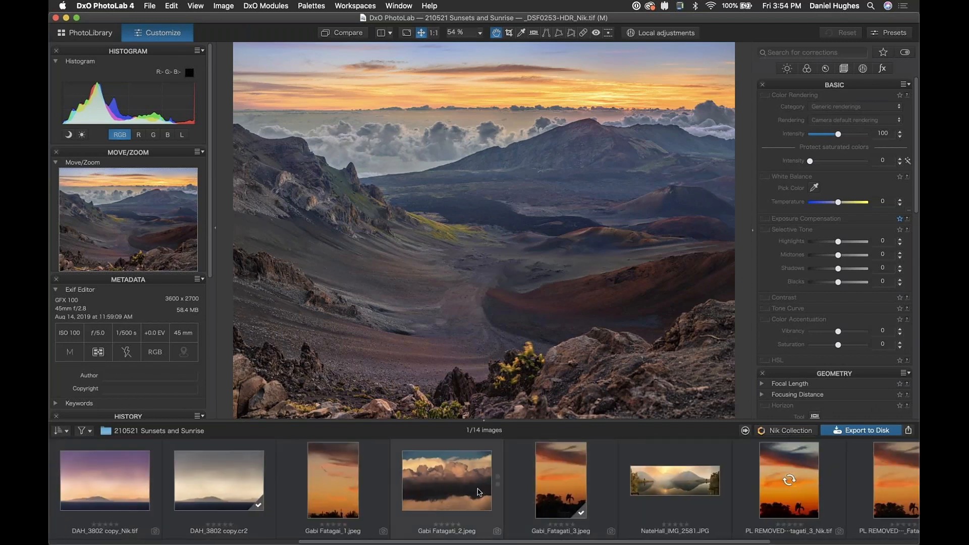
click(480, 492)
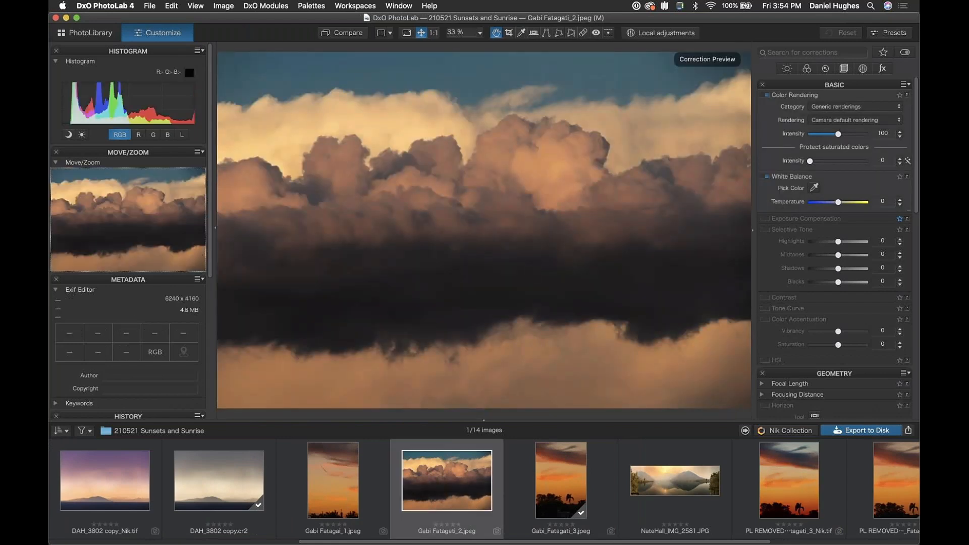
- Open the cloud photo in Color Efex Pro 4 from the Nik Collection and dismiss the JPEG or TIFF notice
click(776, 432)
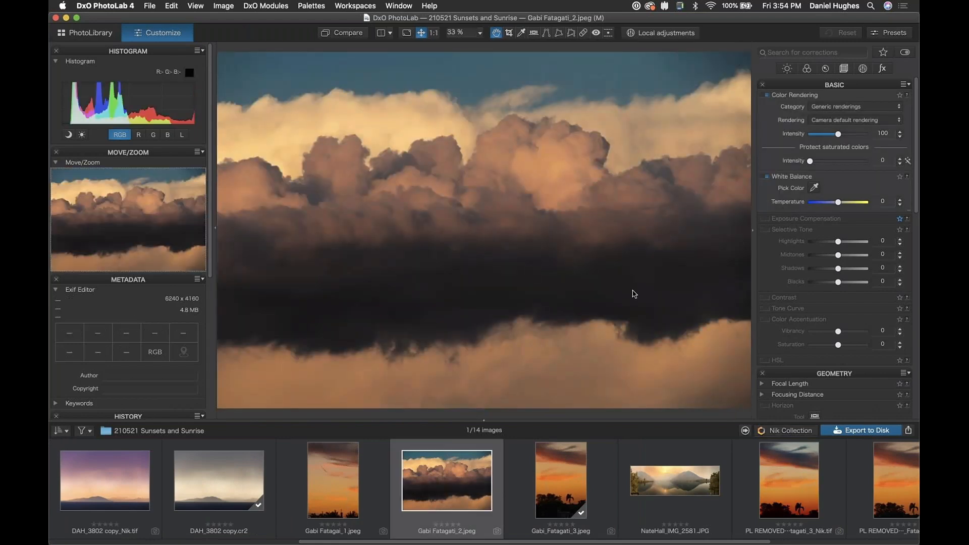
click(461, 137)
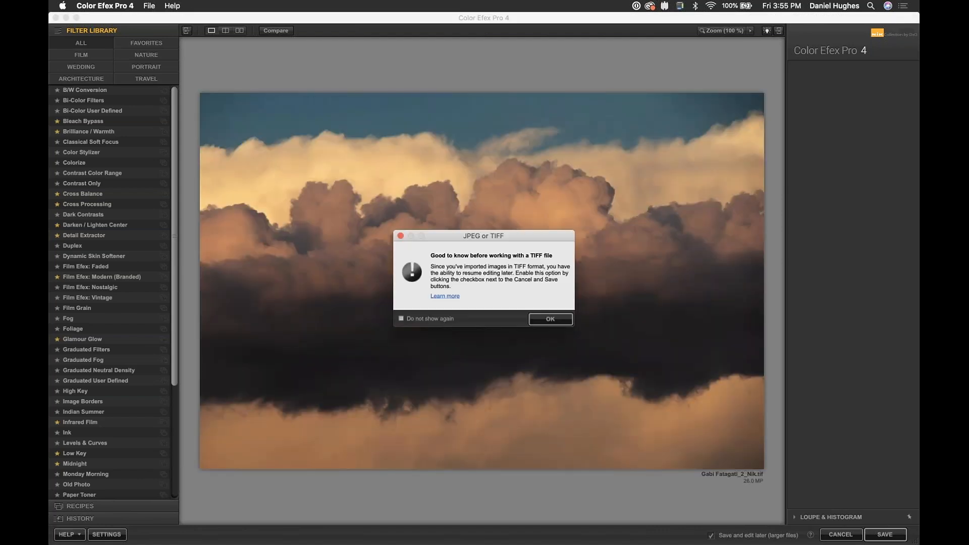
click(554, 322)
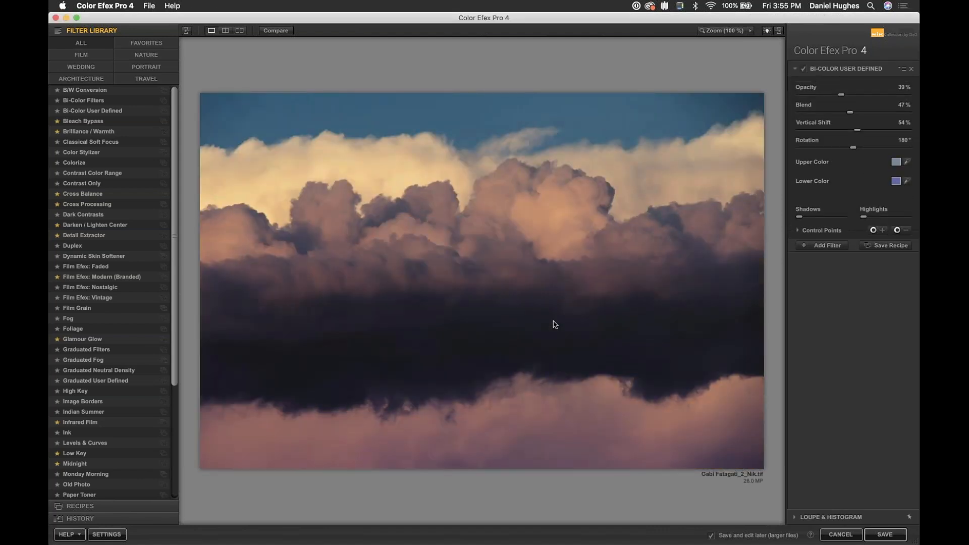
- Add a Glamour Glow filter on top of the Bi-Color User Defined filter
click(823, 246)
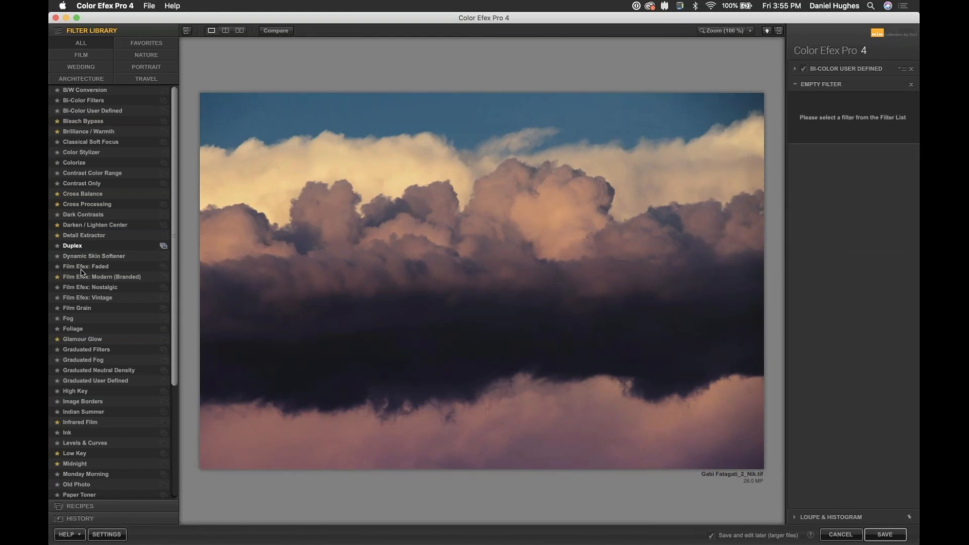
scroll(76, 335, down, 1)
click(76, 331)
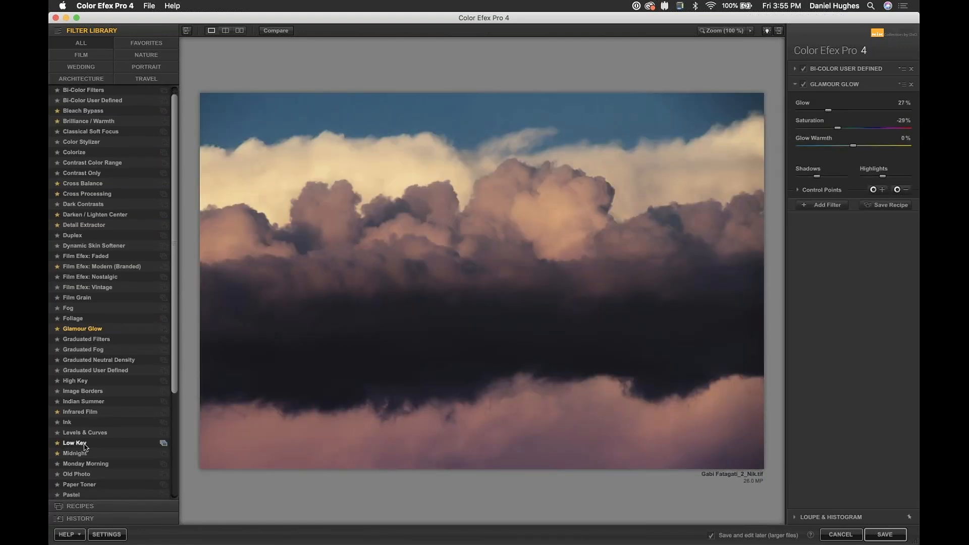
- Add a Tonal Contrast filter as the third filter in the stack
scroll(78, 405, down, 6)
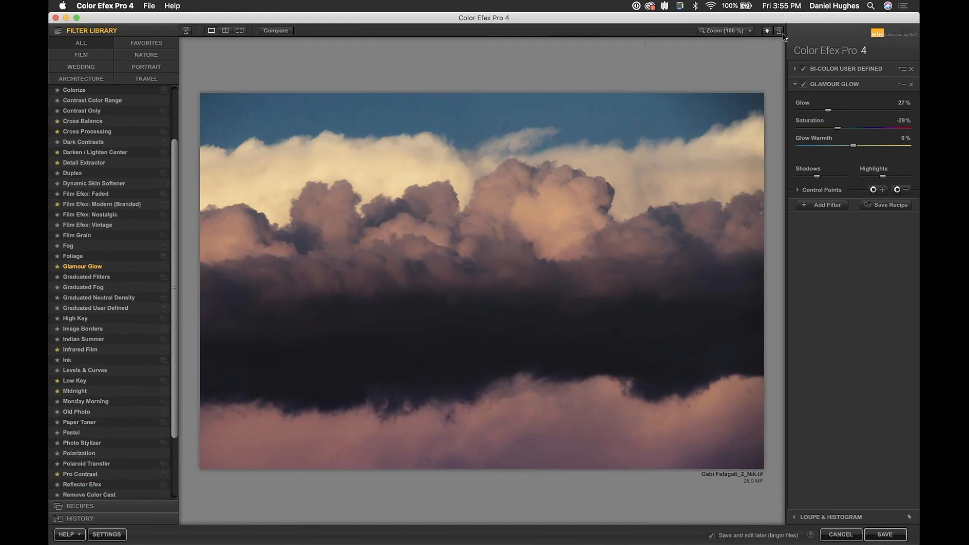
click(827, 205)
drag(175, 281, 176, 218)
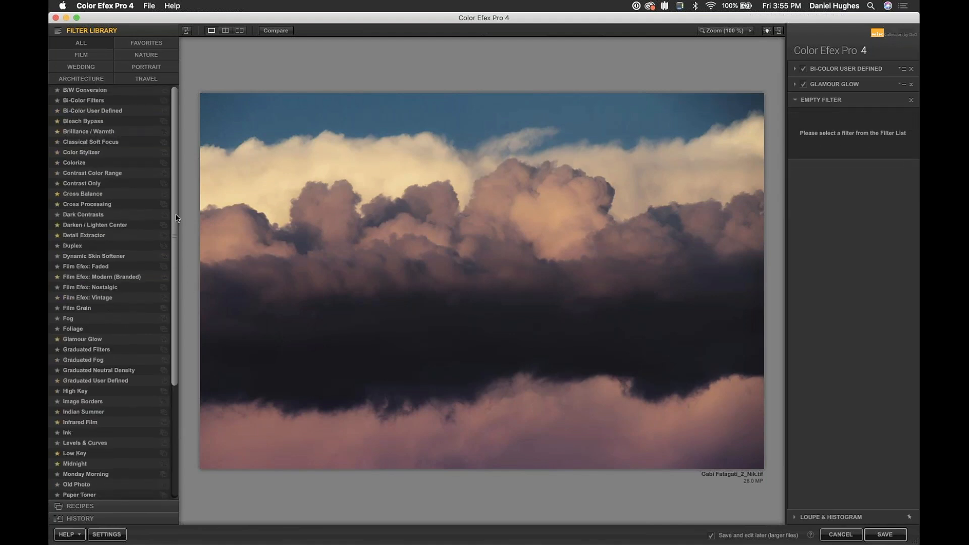
scroll(171, 278, down, 5)
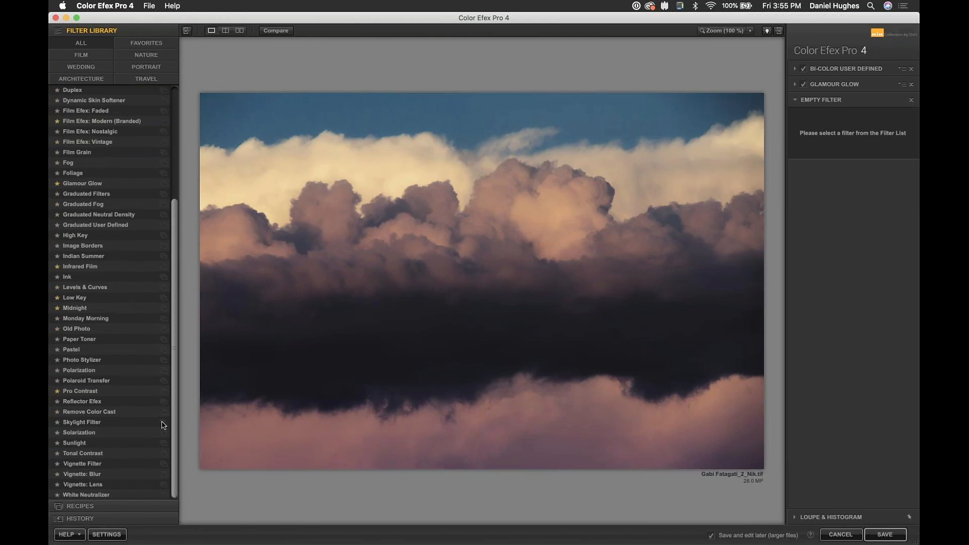
click(85, 454)
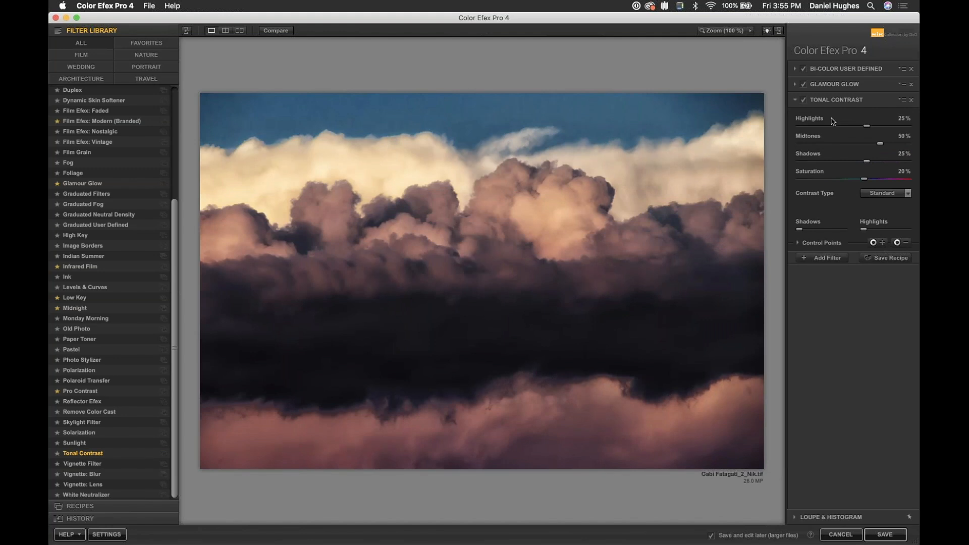
- Move the Tonal Contrast filter above Bi-Color User Defined in the filter stack, and return it below Glamour Glow
click(824, 100)
click(826, 101)
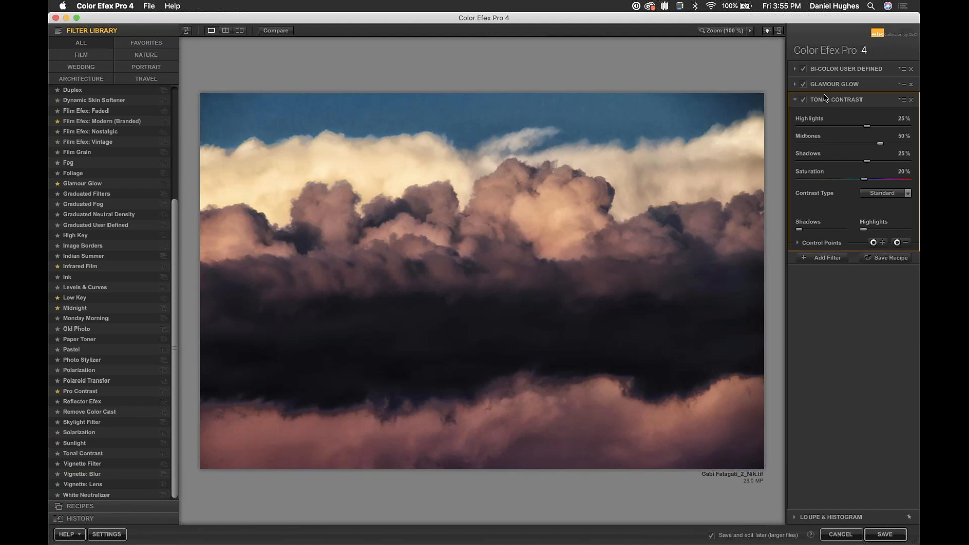
mouse_move(823, 77)
mouse_down()
mouse_move(825, 98)
mouse_move(826, 63)
mouse_up()
drag(826, 63, 826, 63)
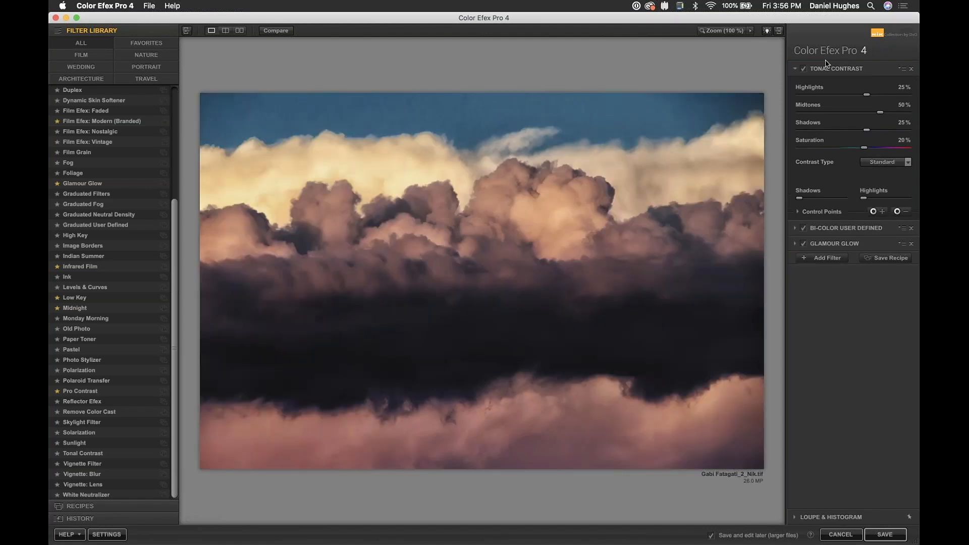
drag(826, 63, 833, 255)
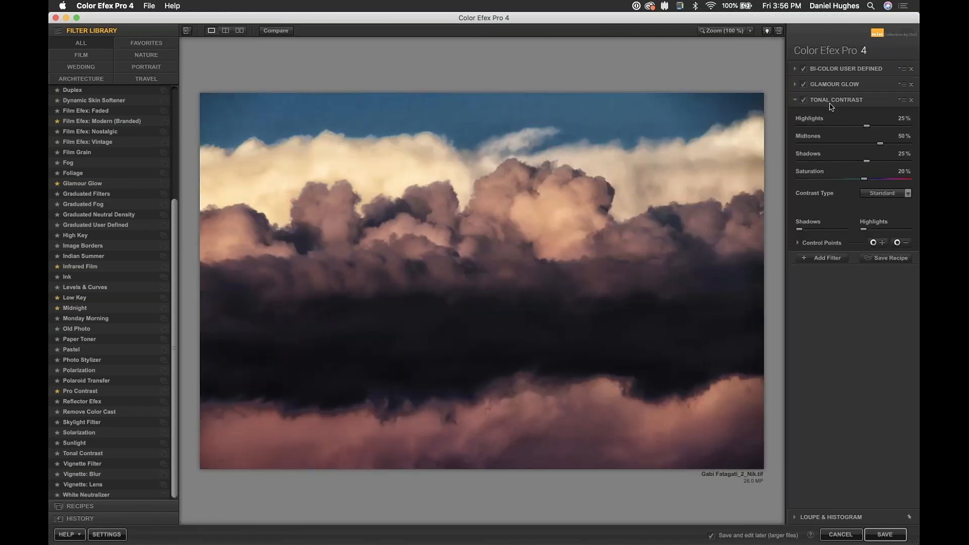
- Move Tonal Contrast to the top of the filter stack, and set its Midtones to 30% and Shadows to 4%
drag(832, 101, 832, 67)
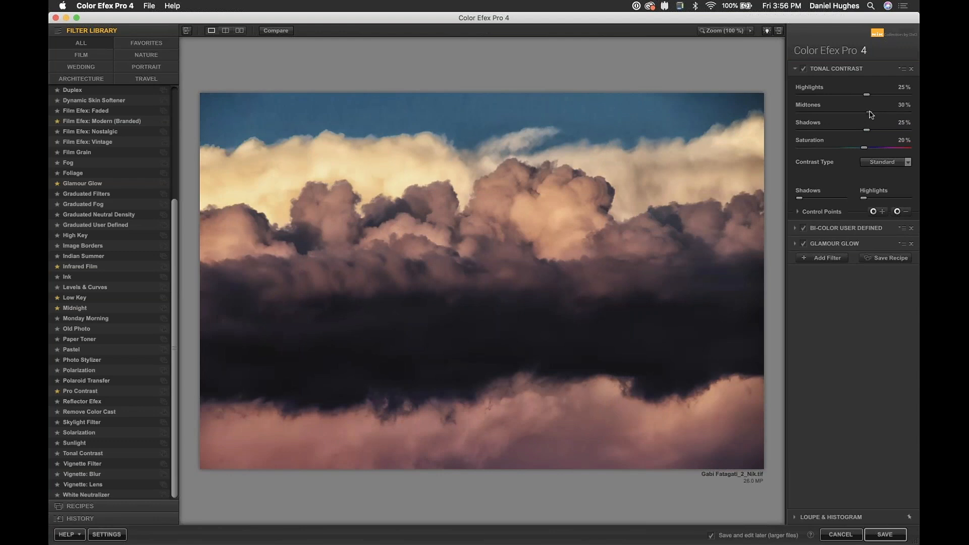
click(853, 130)
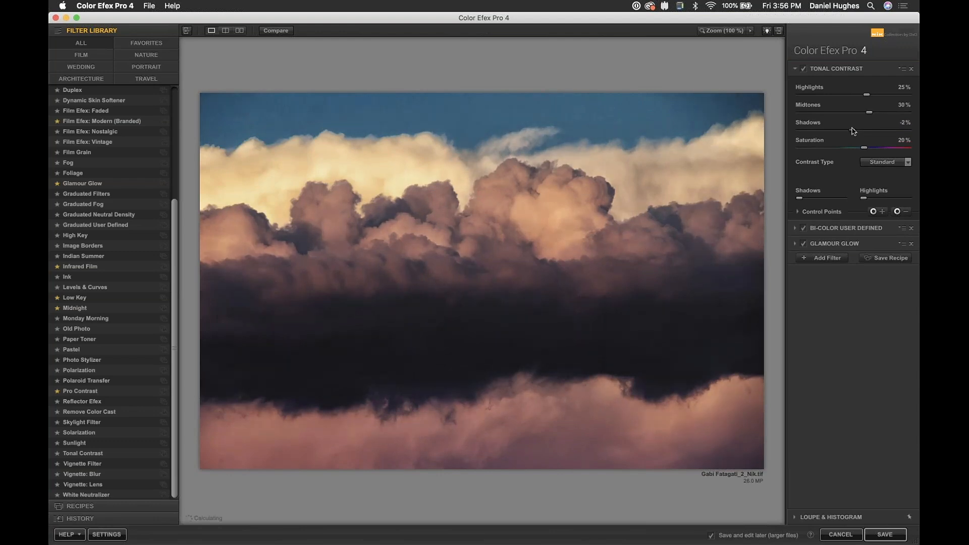
drag(853, 130, 859, 130)
- Place three negative control points across the blue sky to mask the Tonal Contrast effect there
click(898, 212)
click(623, 104)
drag(646, 104, 467, 111)
click(256, 113)
click(468, 113)
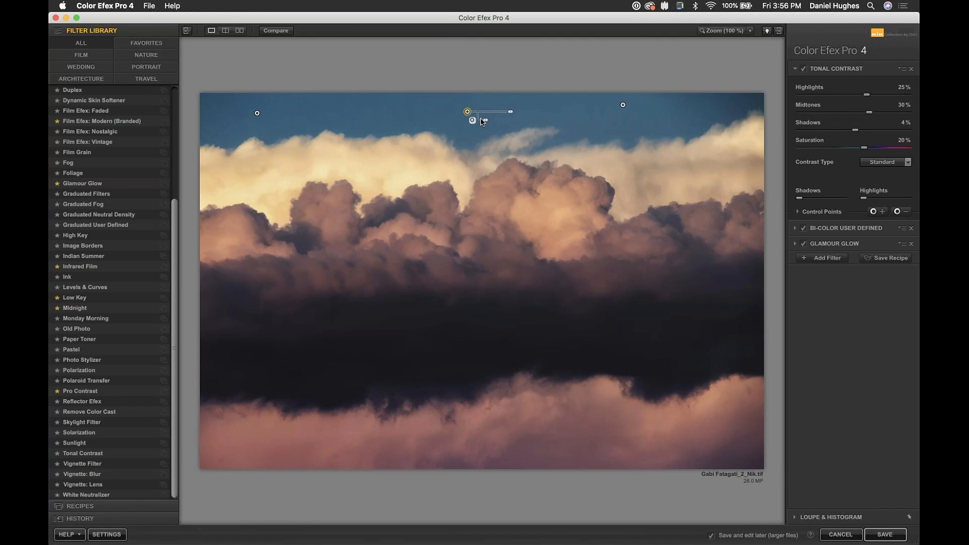
- Adjust the opacity of the middle sky control point and group it with the one at the sky's right side
click(486, 123)
drag(486, 122, 507, 121)
mouse_move(624, 106)
click(797, 211)
click(805, 289)
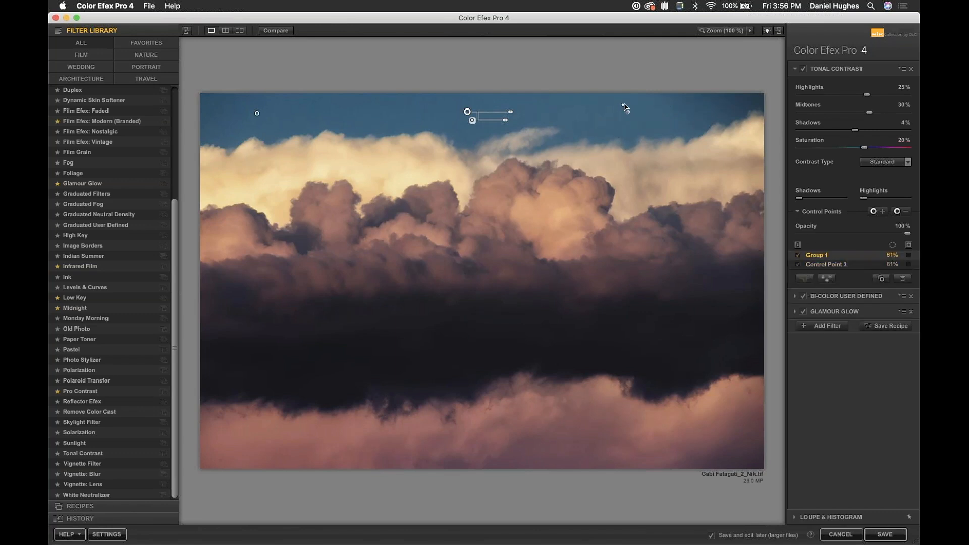
- Change the grouped sky control points' opacity and reposition the lead point closer to the other grouped point
click(623, 105)
click(468, 112)
drag(506, 124, 434, 126)
click(452, 117)
click(467, 112)
click(464, 112)
drag(468, 115, 272, 113)
click(266, 130)
drag(270, 115, 565, 117)
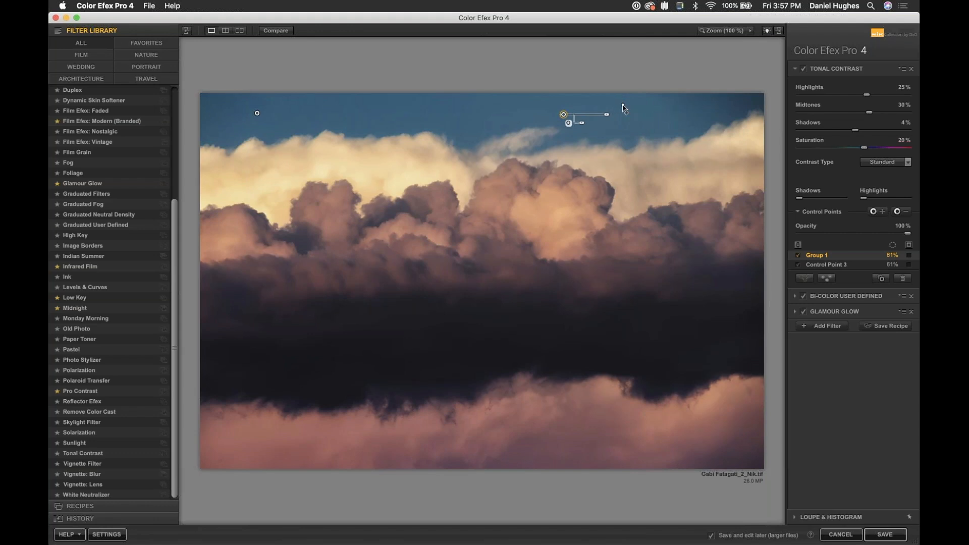
click(623, 105)
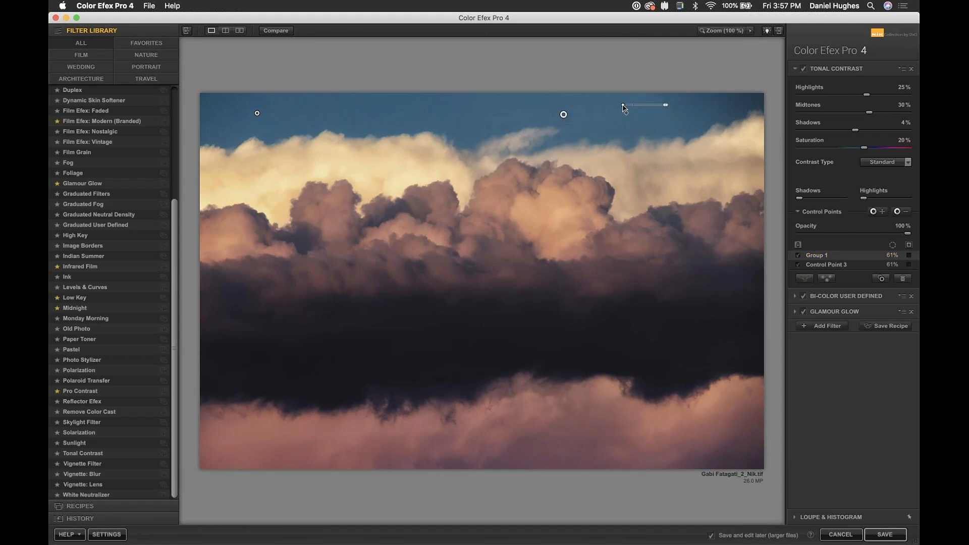
- Delete the grouped sky control points and the remaining single control point
click(563, 114)
mouse_move(595, 126)
drag(550, 83, 632, 158)
key(Delete)
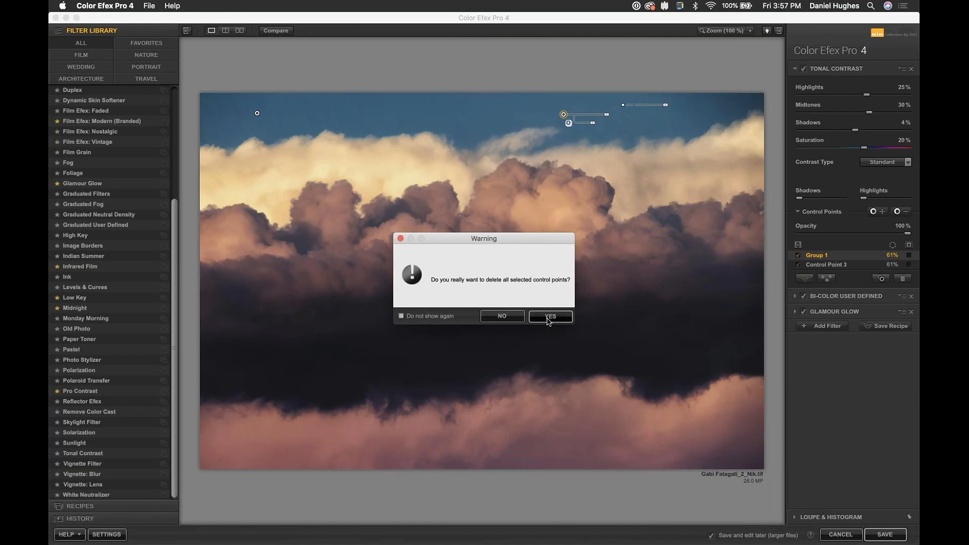
click(550, 317)
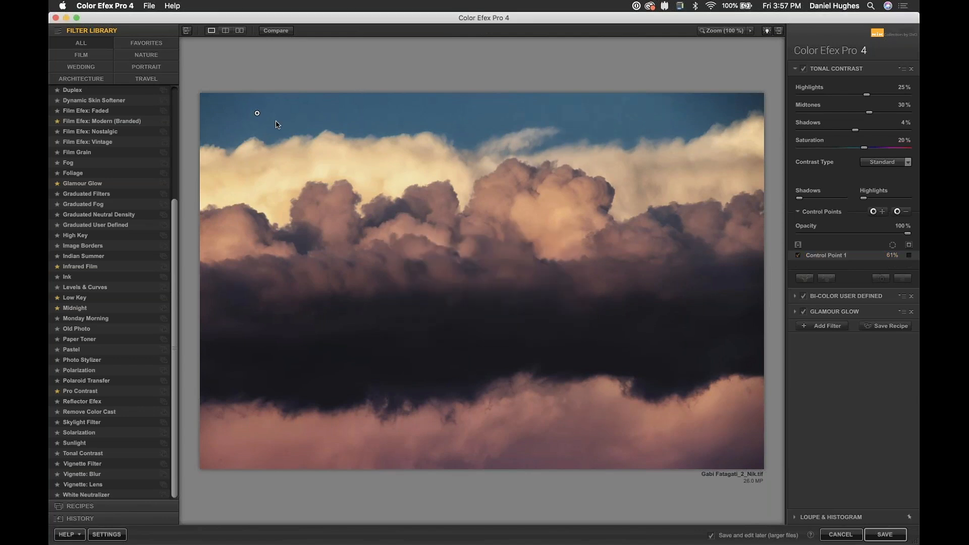
click(257, 113)
key(Delete)
- Adjust the Tonal Contrast Saturation, and cancel the whole edit to return to DxO PhotoLab without saving
click(841, 148)
drag(842, 148, 855, 148)
click(832, 536)
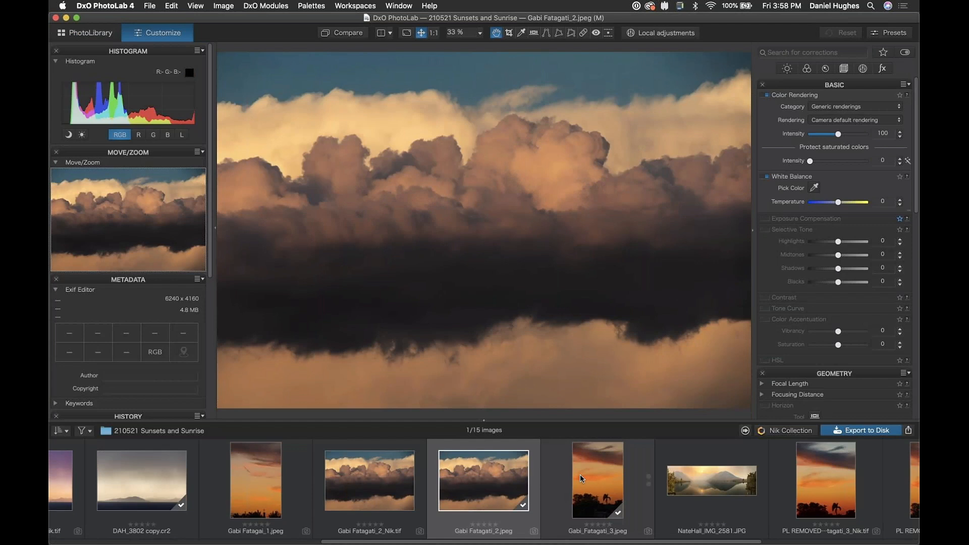
- Compare the original volcanic landscape _DSF0253-HDR.tif with its edited version _DSF0253-HDR_Nik.tif
scroll(582, 478, left, 3)
scroll(582, 478, left, 5)
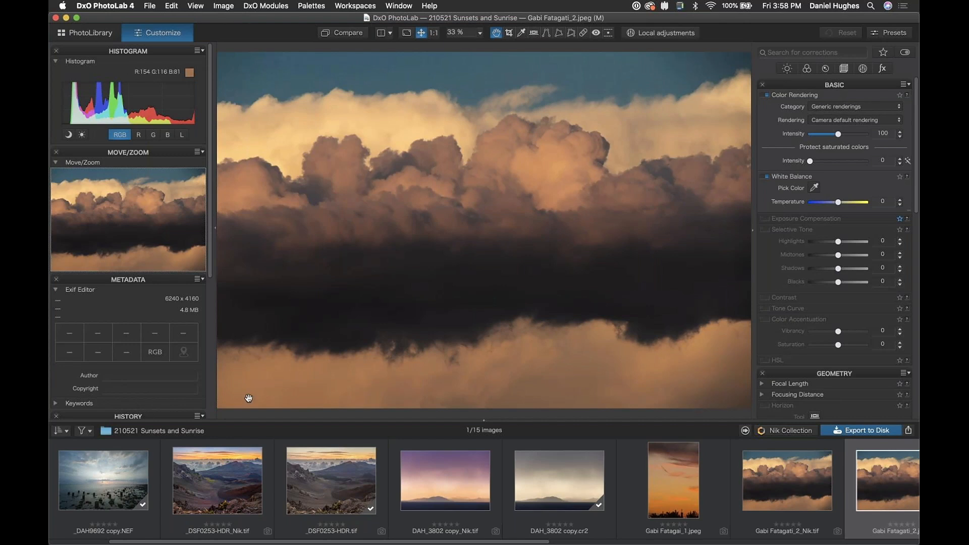
click(329, 477)
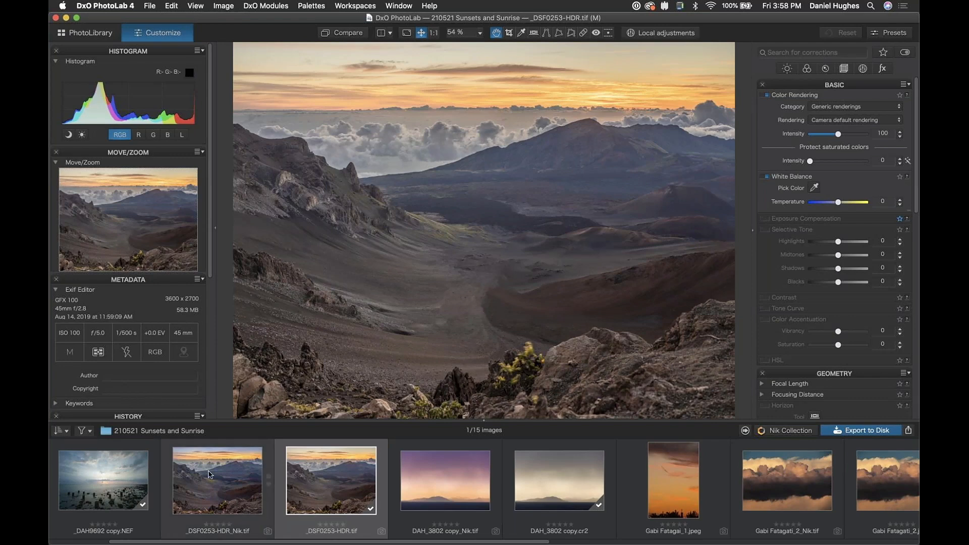
mouse_move(210, 475)
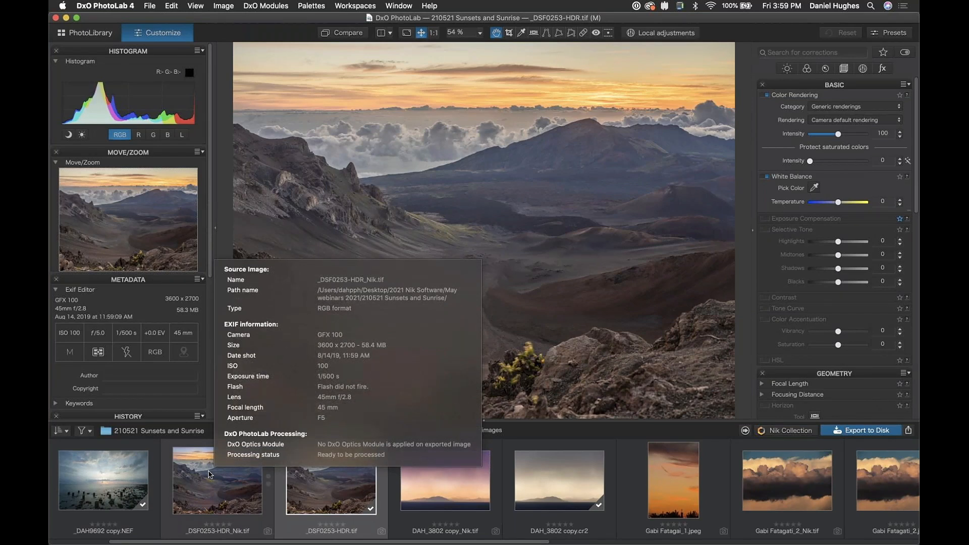
click(209, 475)
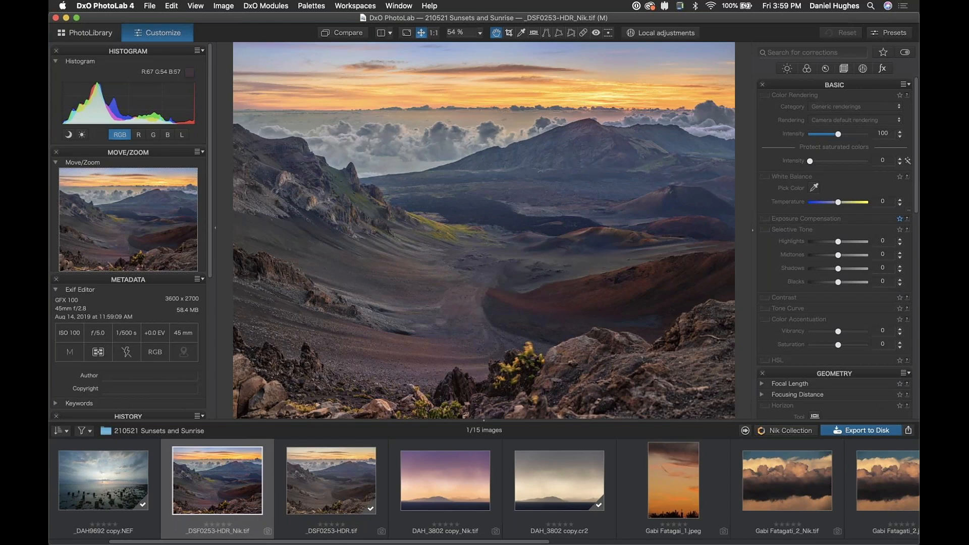
click(321, 497)
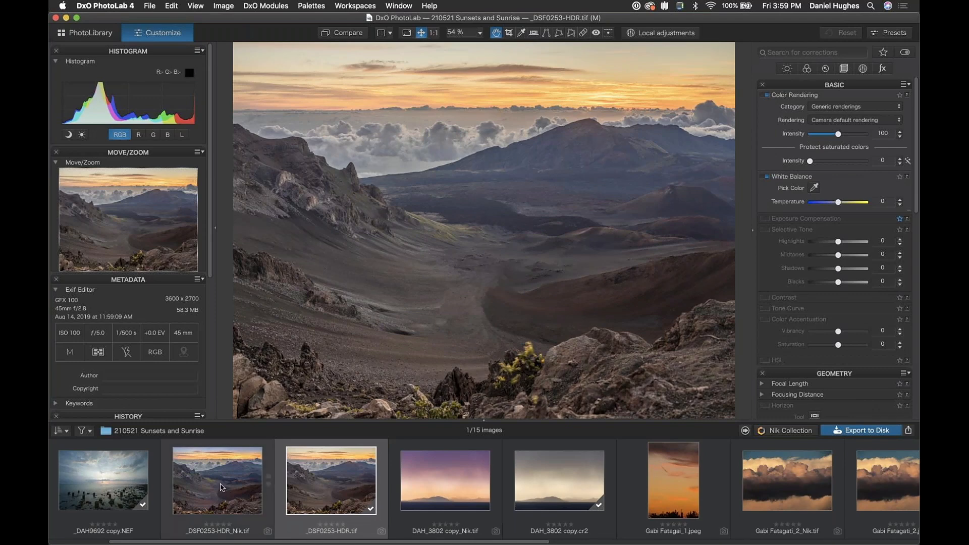
key(Left)
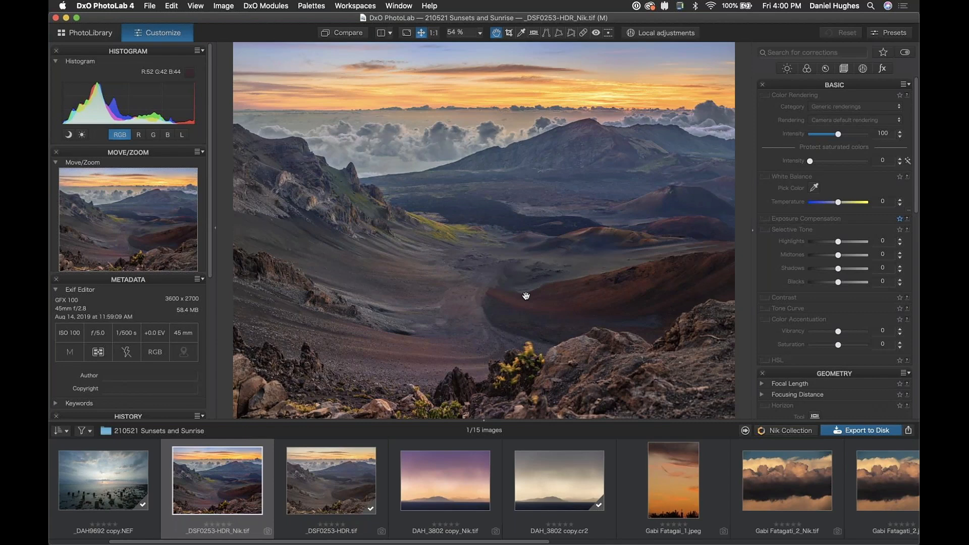
scroll(681, 510, right, 10)
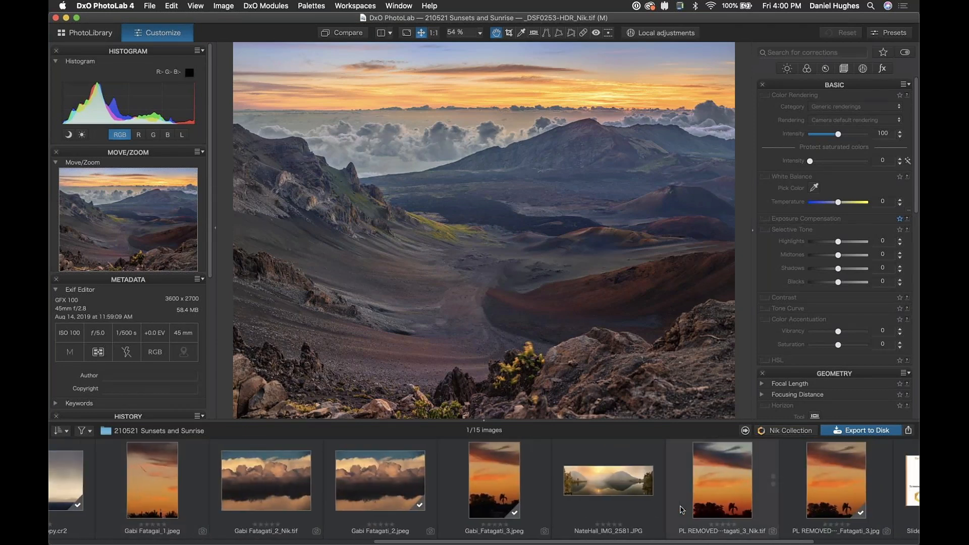